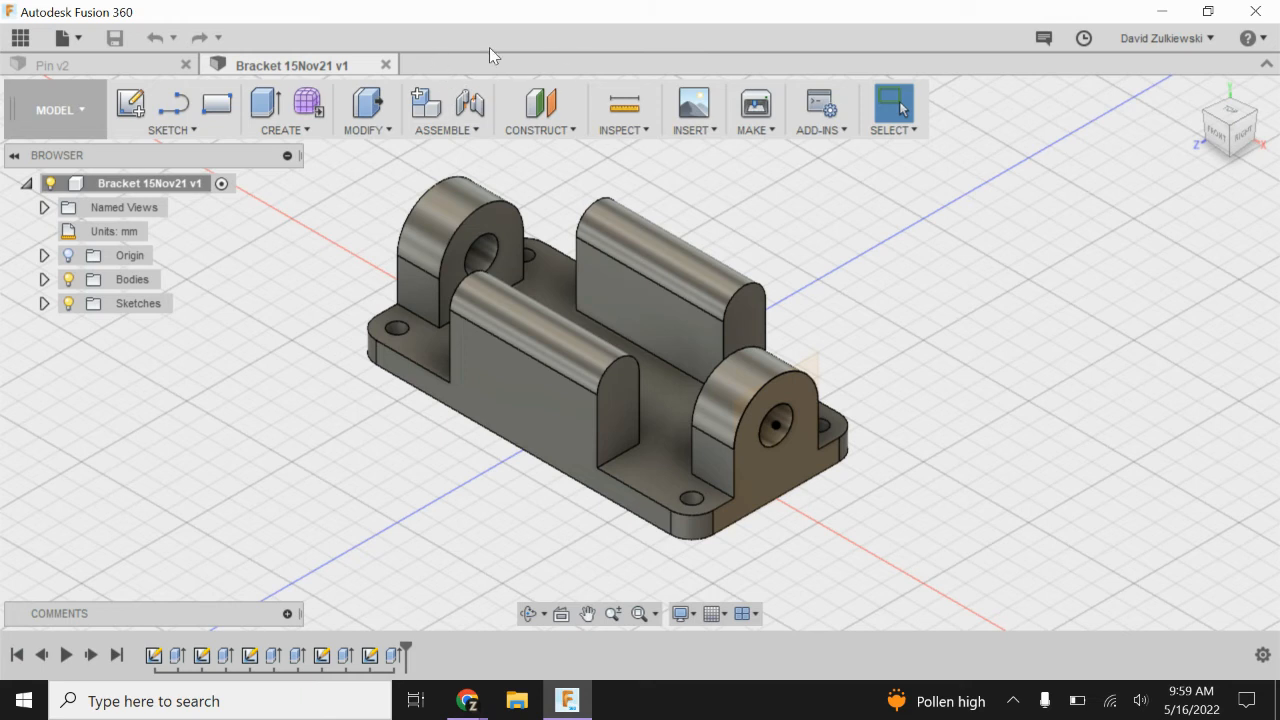
- Create a new empty design and show the recent data
{"action": "left_click", "coordinate": [70, 38]}
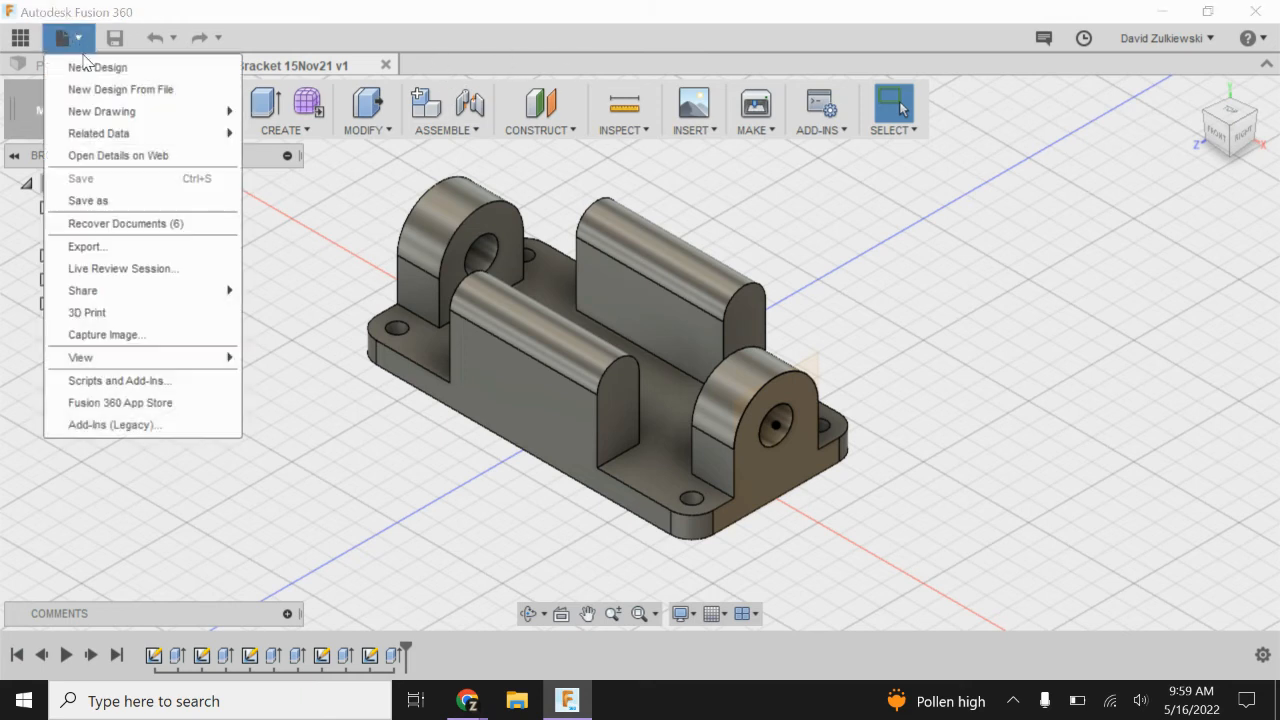
{"action": "left_click", "coordinate": [92, 67]}
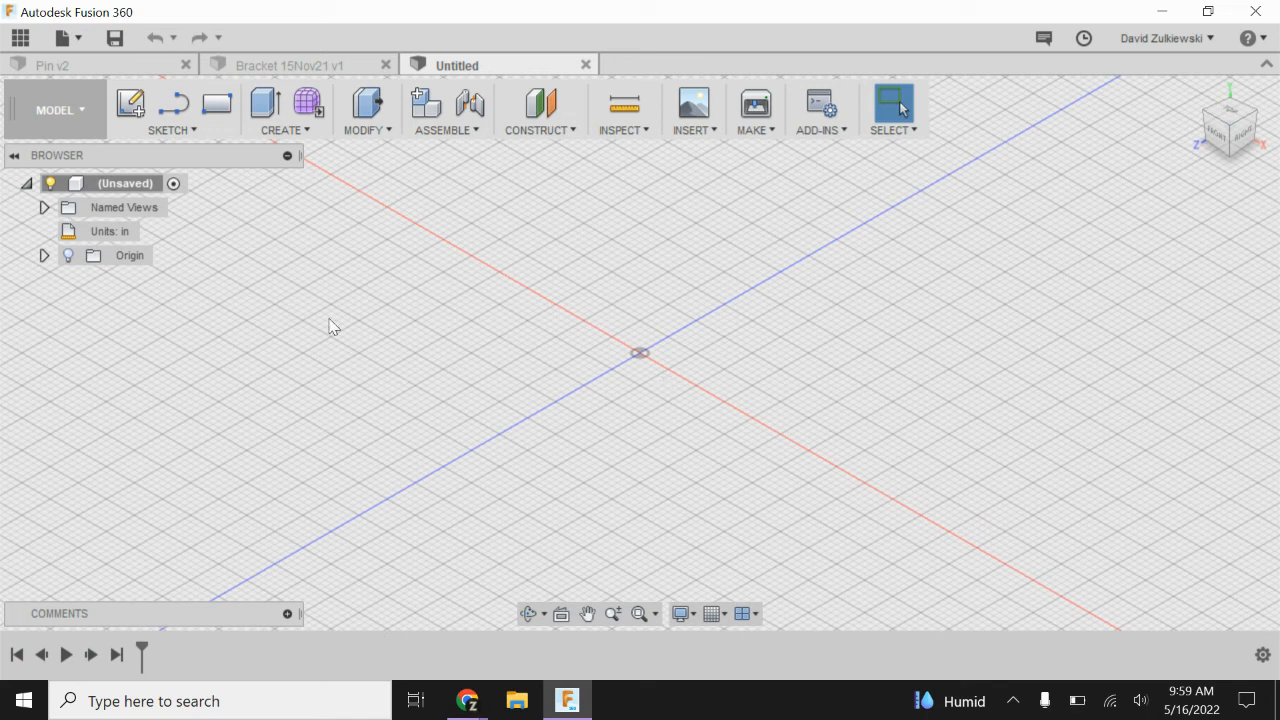
{"action": "left_click", "coordinate": [40, 118]}
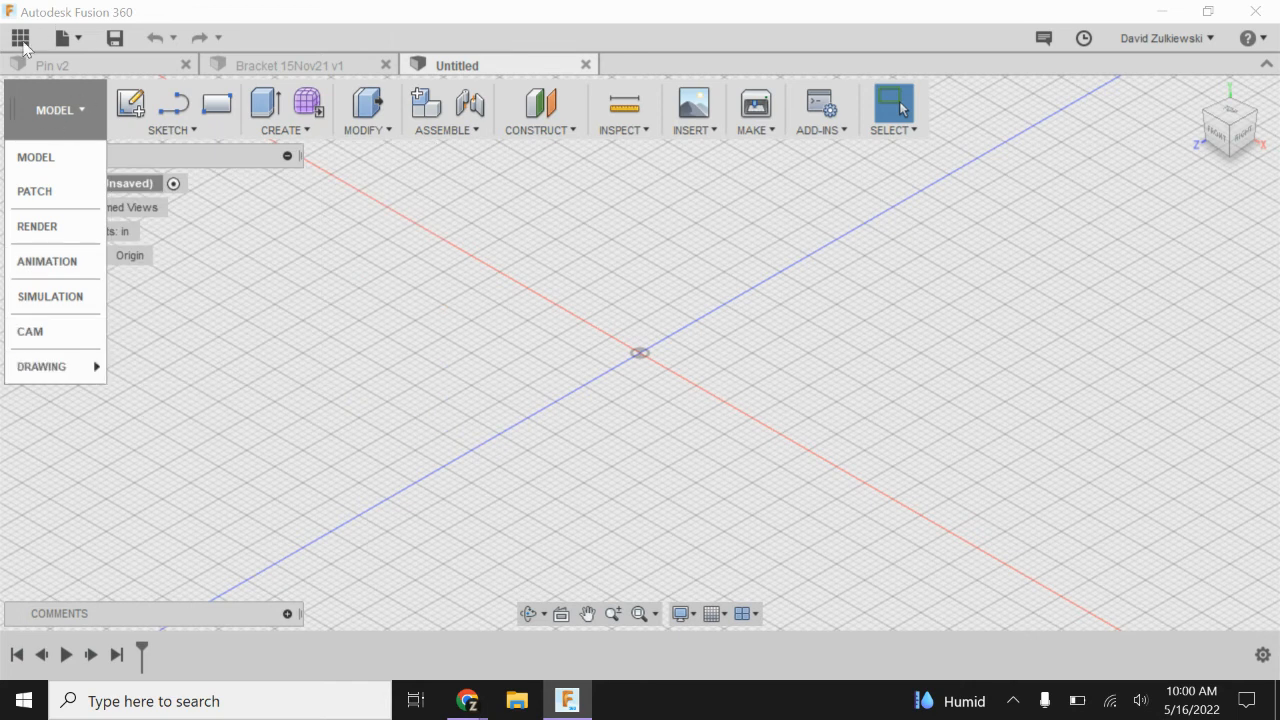
{"action": "left_click", "coordinate": [22, 42]}
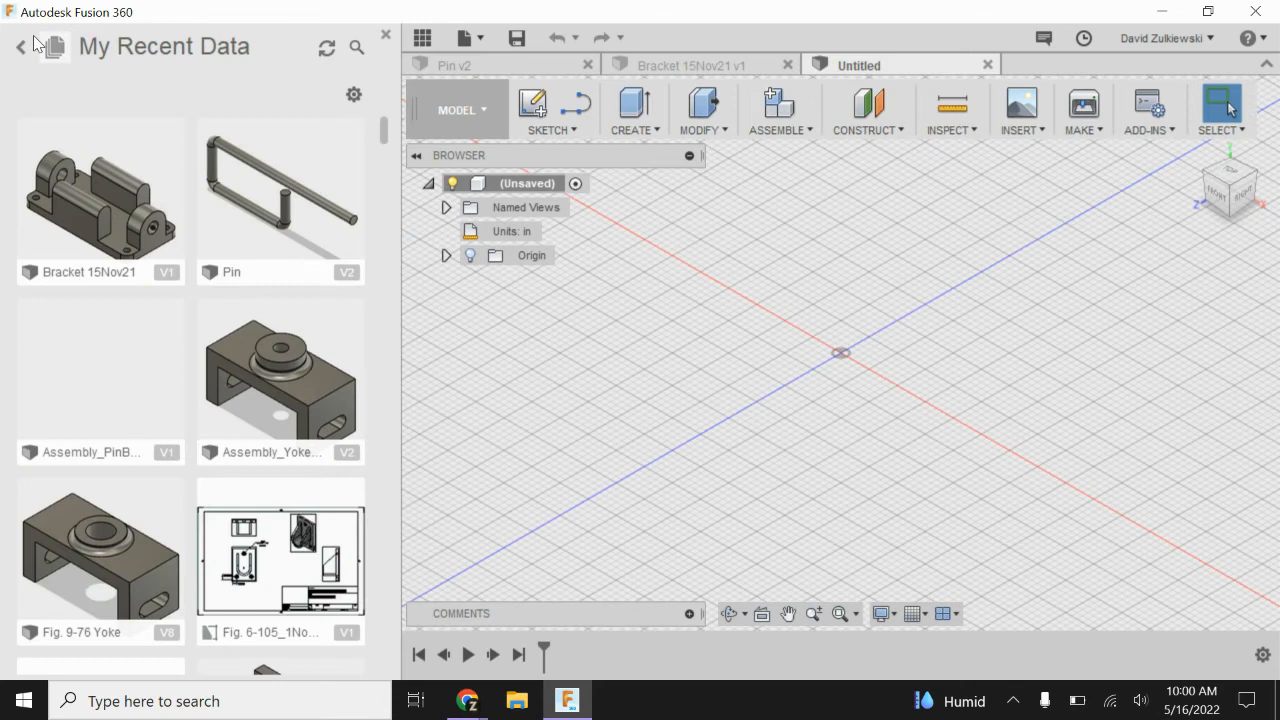
- Try to insert Bracket 15Nov21 into the unsaved design
{"action": "right_click", "coordinate": [94, 189]}
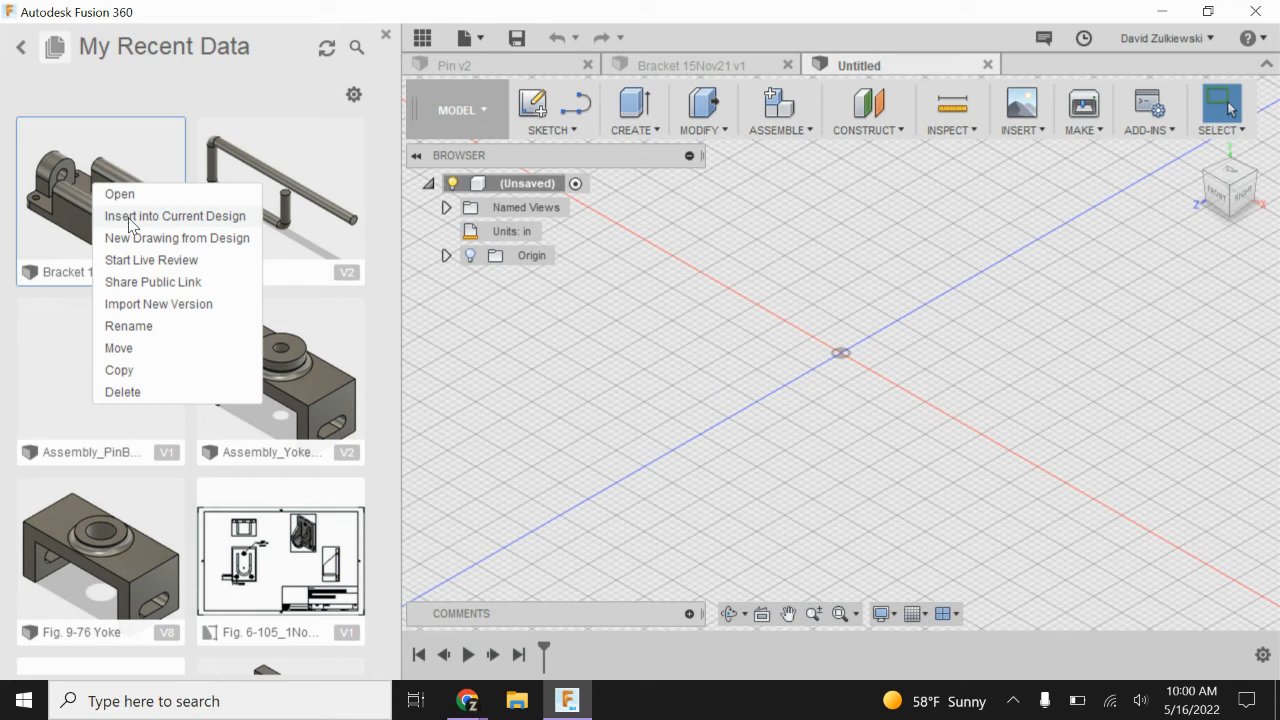
{"action": "left_click", "coordinate": [130, 216]}
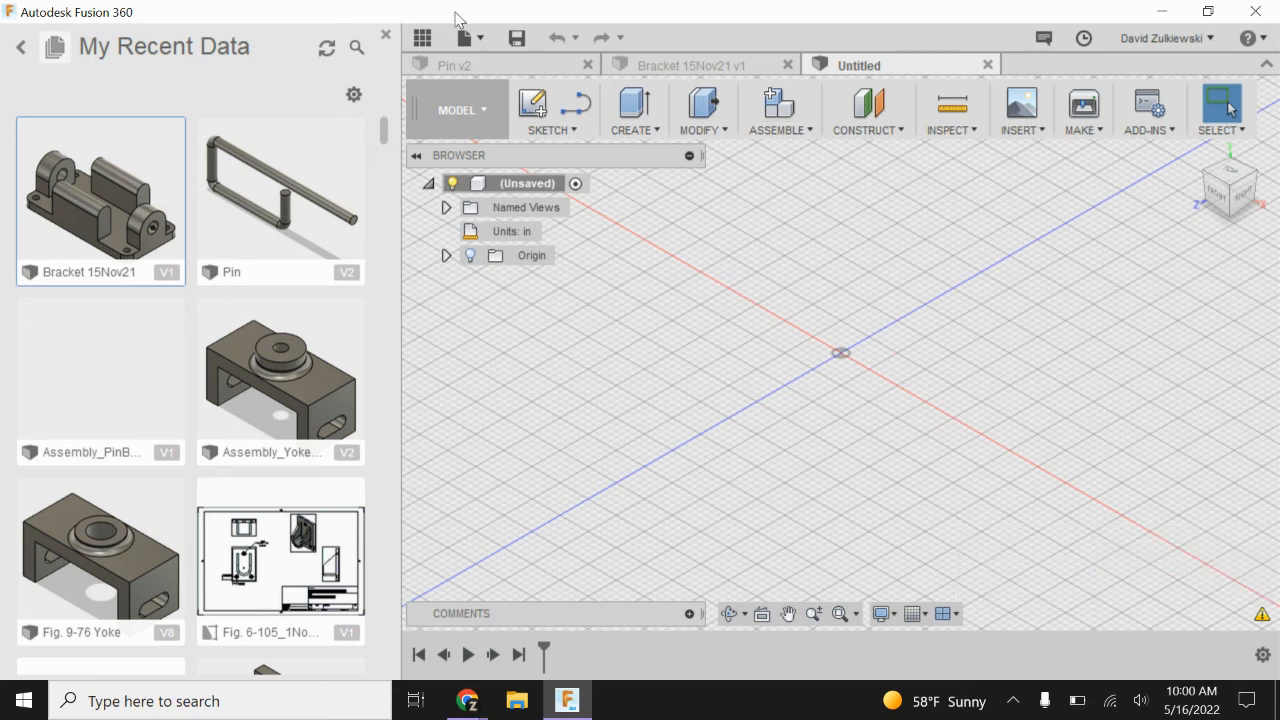
- Save the design as "Assembly Pin & Bracket" in the master folder of Demo Project
{"action": "left_click", "coordinate": [516, 38]}
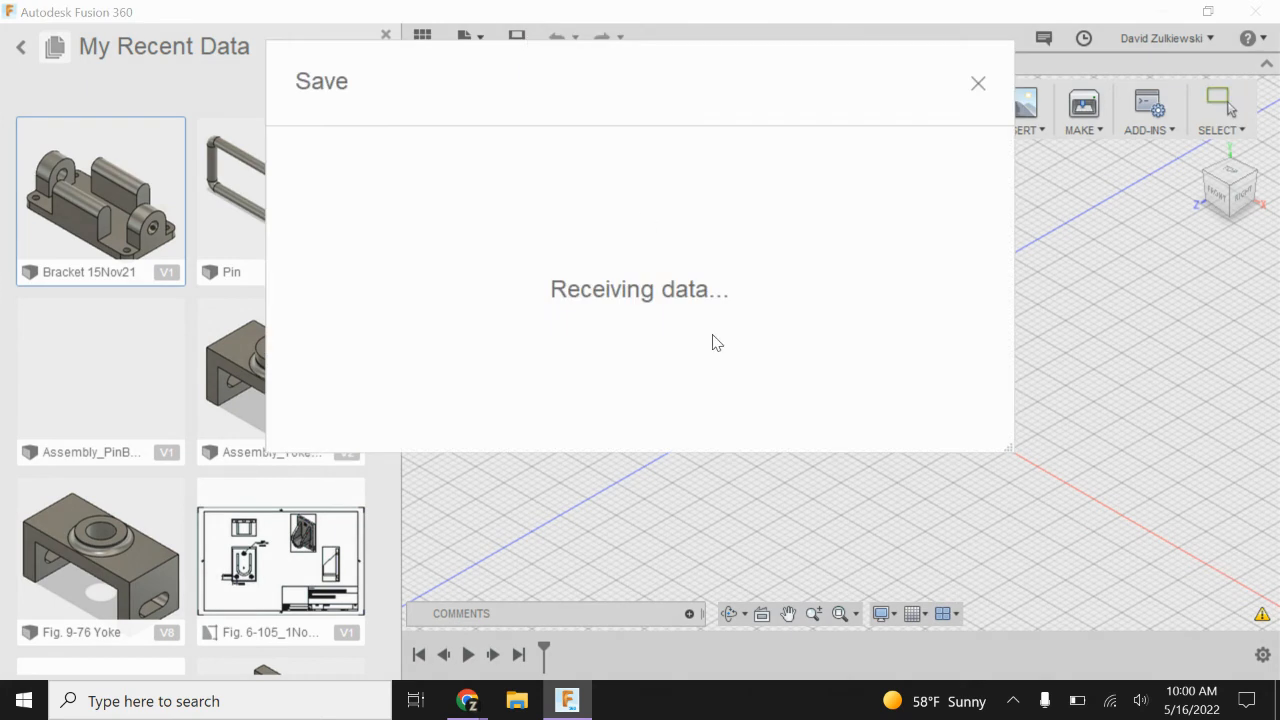
{"action": "type", "text": "Assembly Pin & Bracket"}
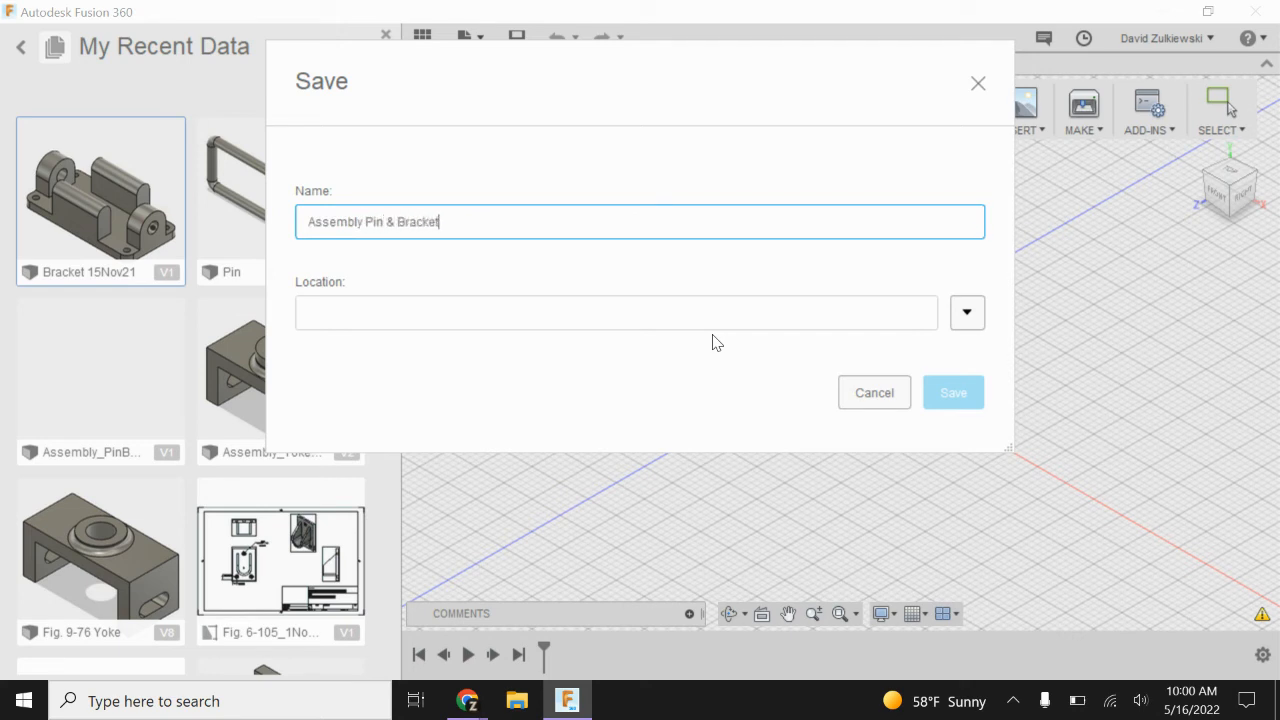
{"action": "left_click", "coordinate": [966, 318]}
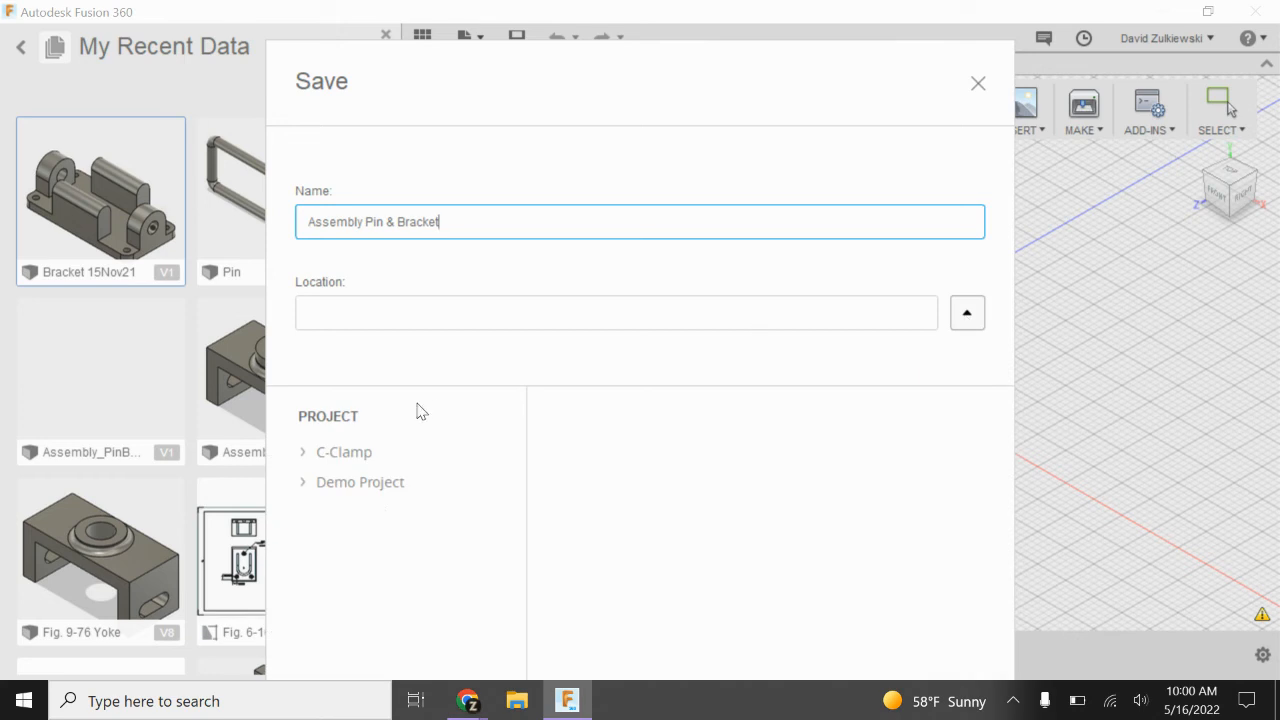
{"action": "left_click", "coordinate": [377, 494]}
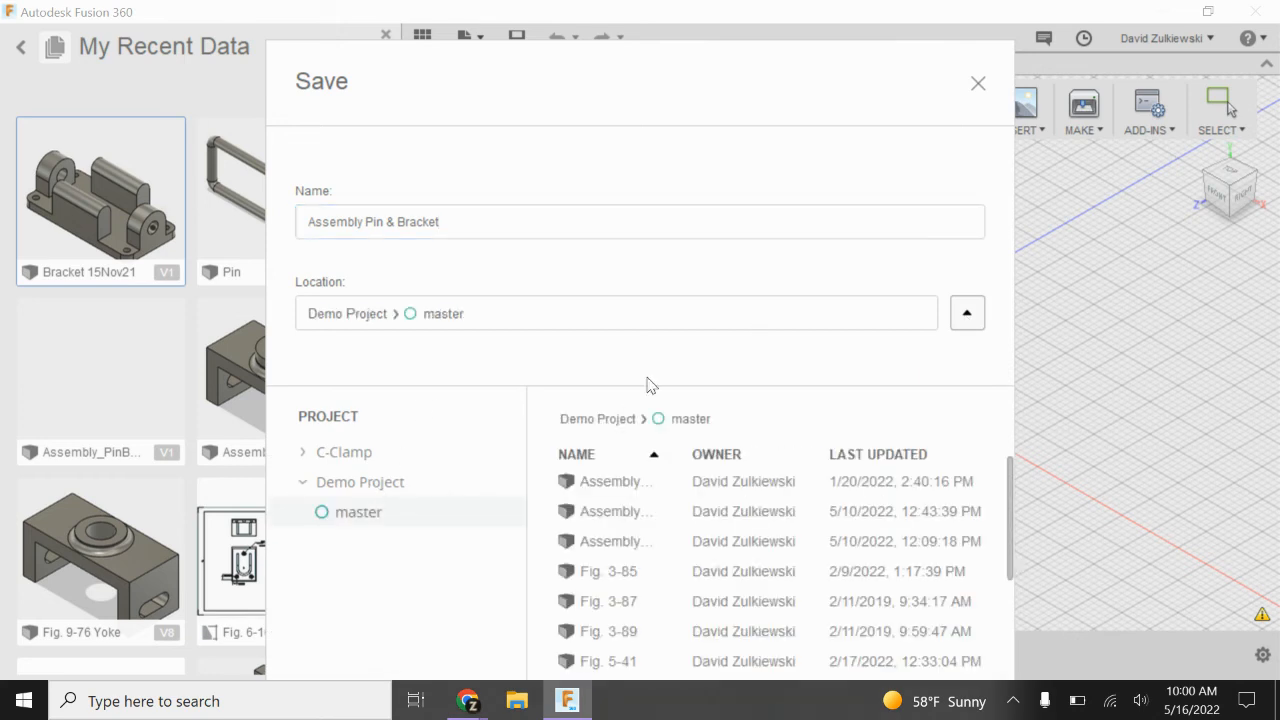
{"action": "left_click", "coordinate": [975, 320]}
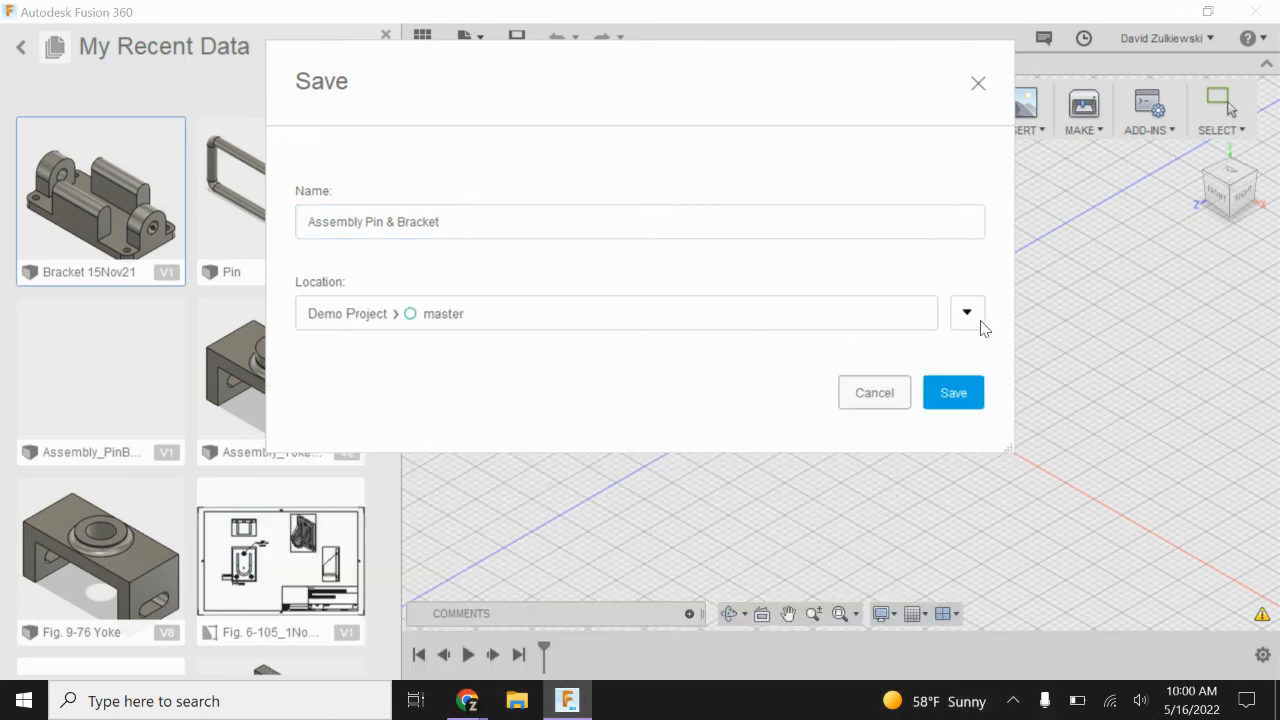
{"action": "left_click", "coordinate": [953, 393]}
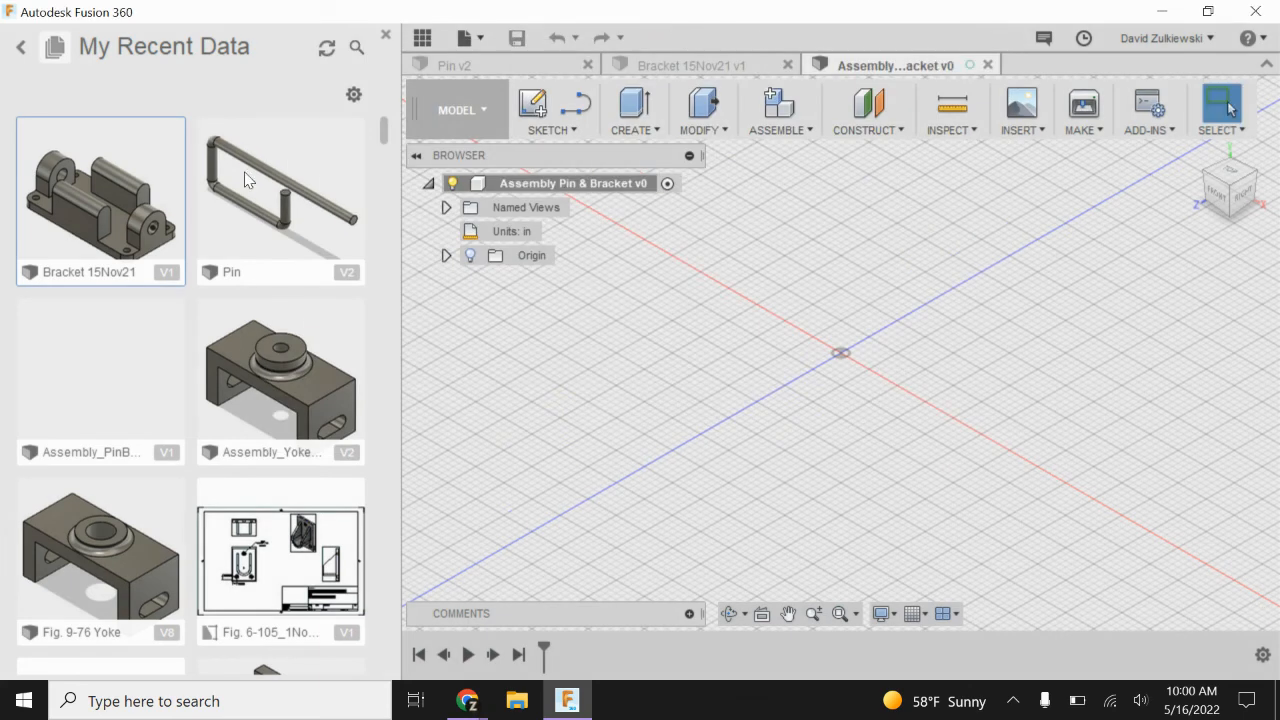
- Insert Bracket 15Nov21 into the assembly as an unlinked copy, keeping its default position
{"action": "right_click", "coordinate": [124, 206]}
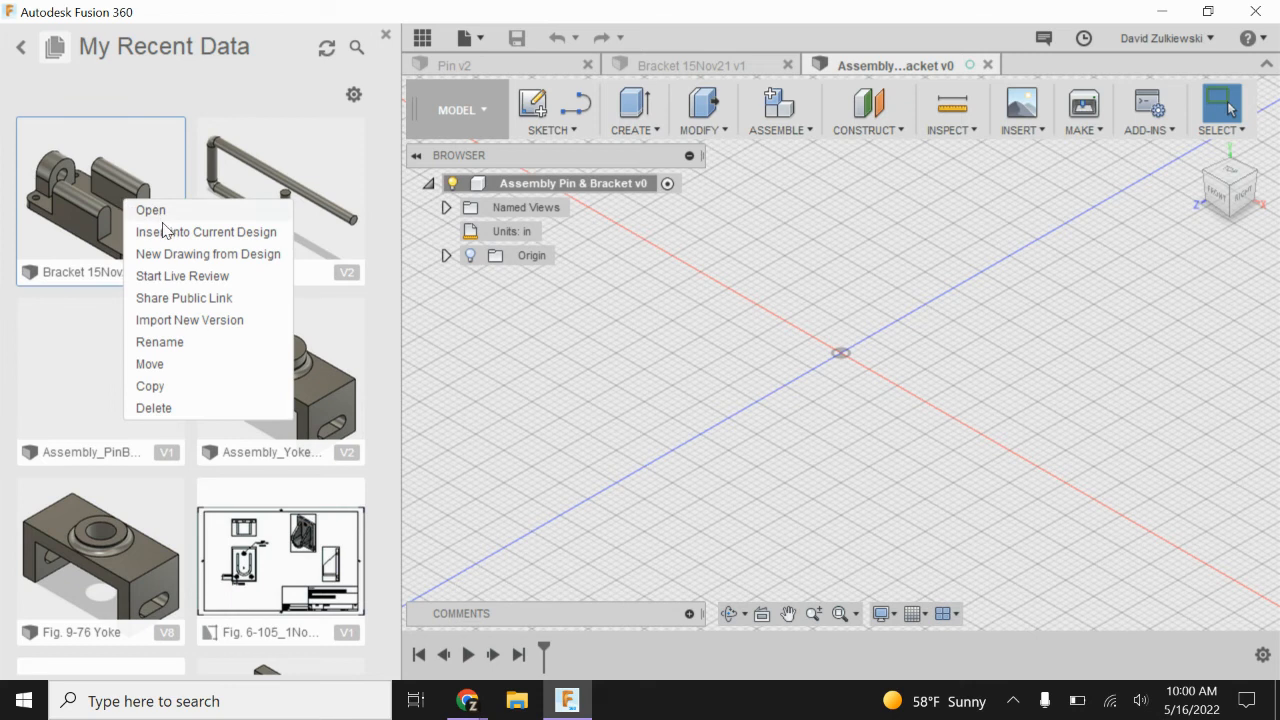
{"action": "left_click", "coordinate": [166, 233]}
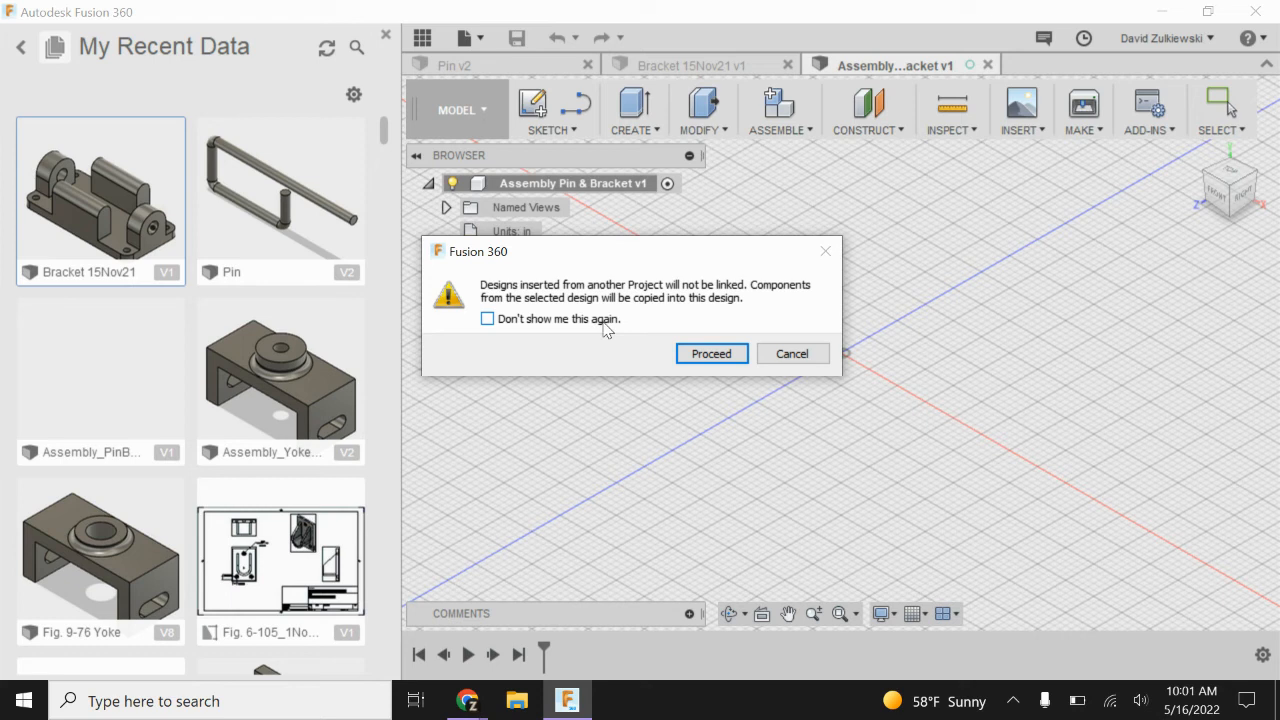
{"action": "left_click", "coordinate": [710, 354]}
{"action": "scroll", "coordinate": [706, 352], "scroll_direction": "up", "scroll_amount": 5}
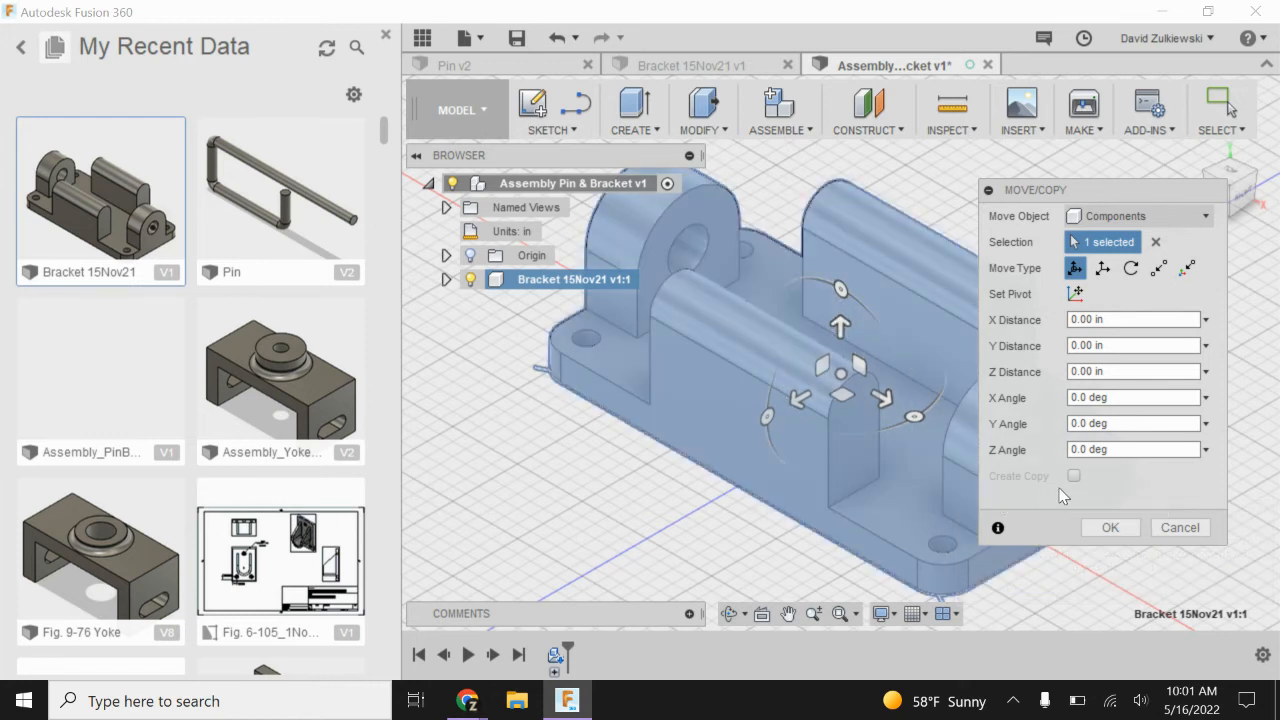
{"action": "left_click", "coordinate": [1107, 528]}
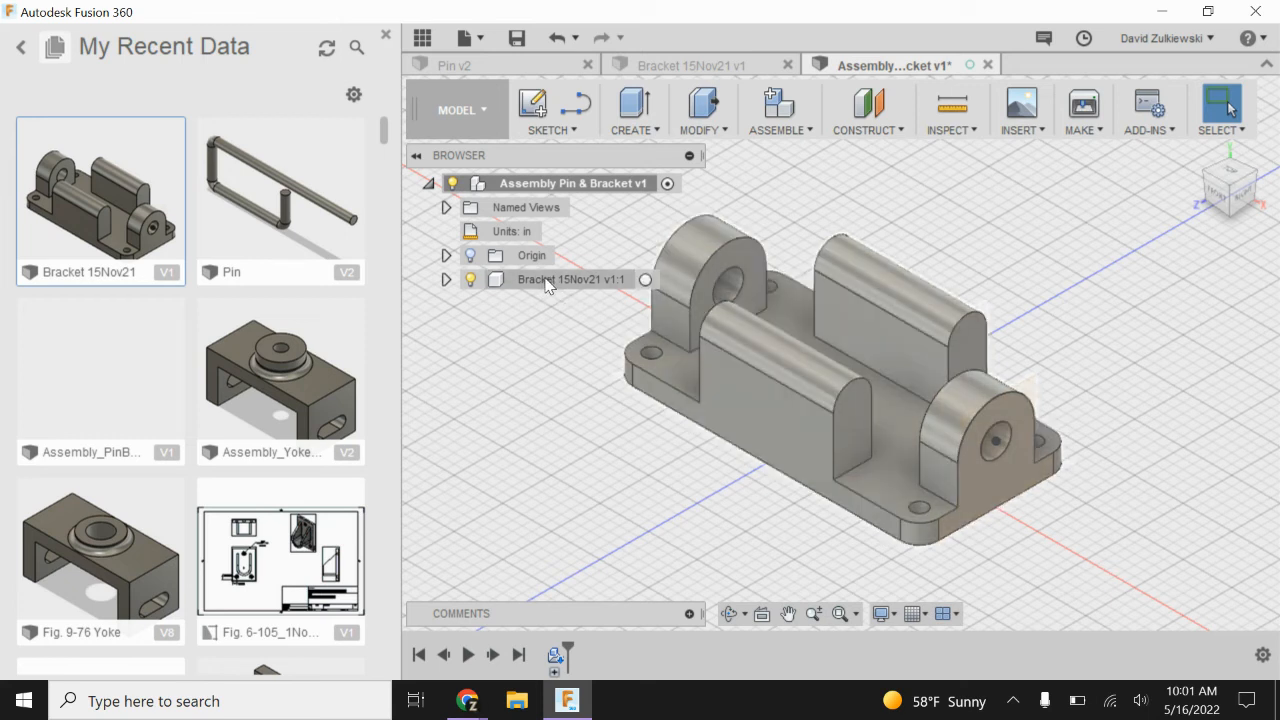
- Ground the bracket component so it is fixed in place
{"action": "right_click", "coordinate": [541, 280]}
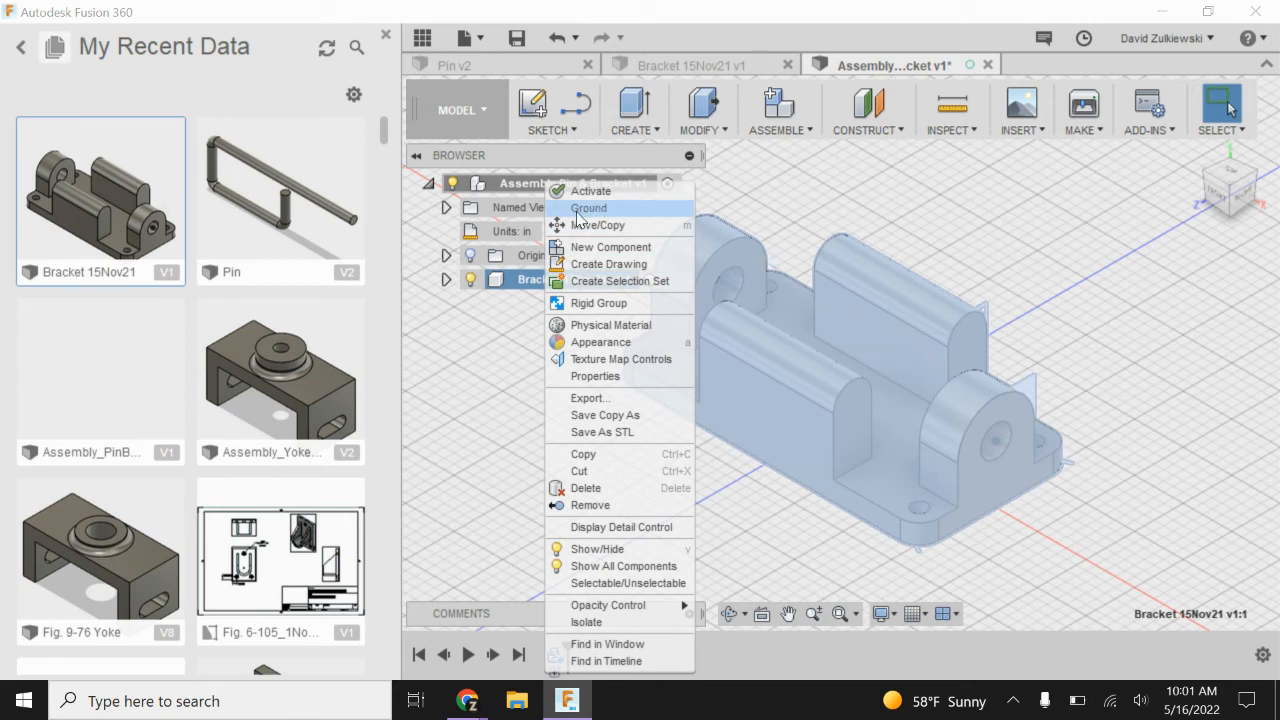
{"action": "left_click", "coordinate": [580, 210]}
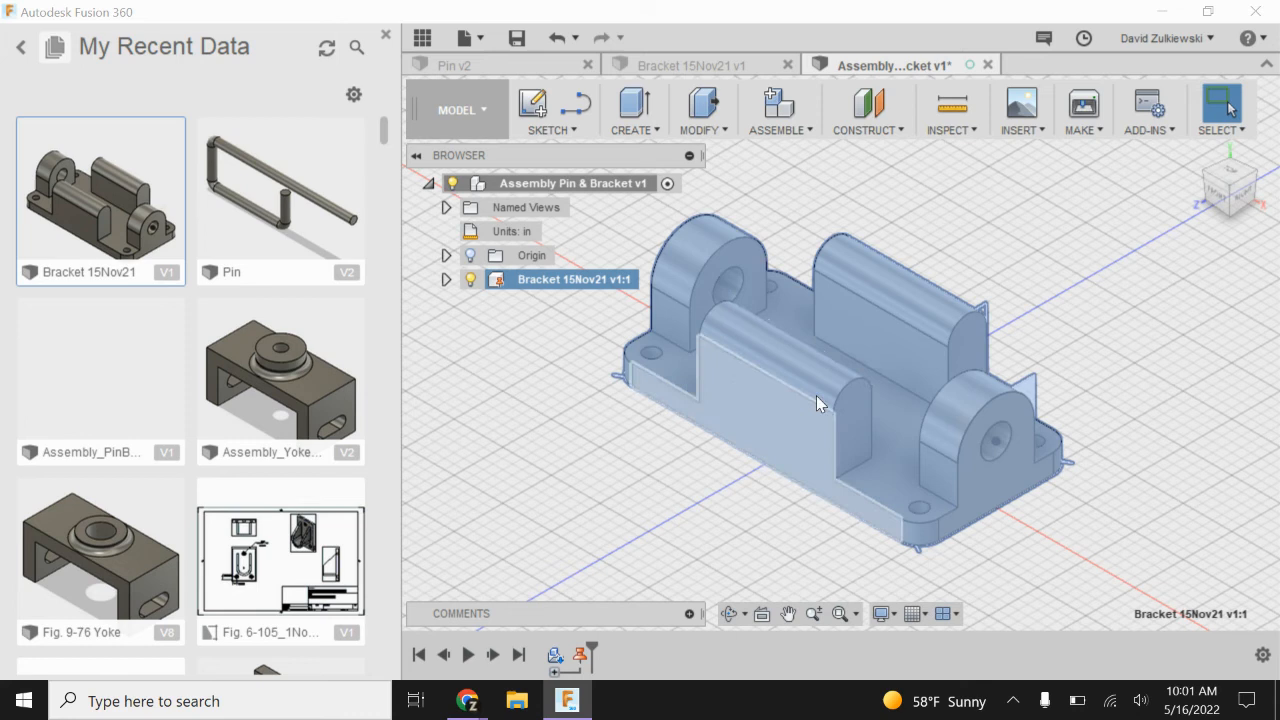
{"action": "left_click", "coordinate": [543, 441]}
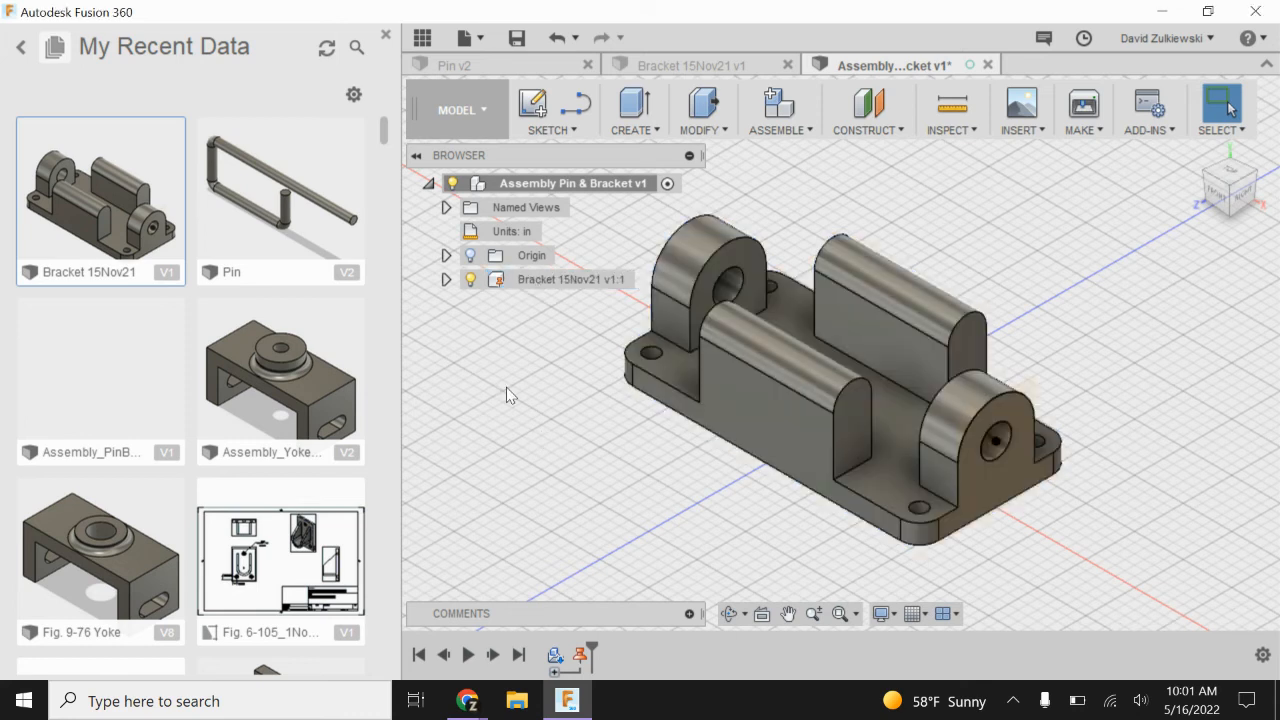
- Insert the Pin design into the assembly as an unlinked copy
{"action": "right_click", "coordinate": [232, 179]}
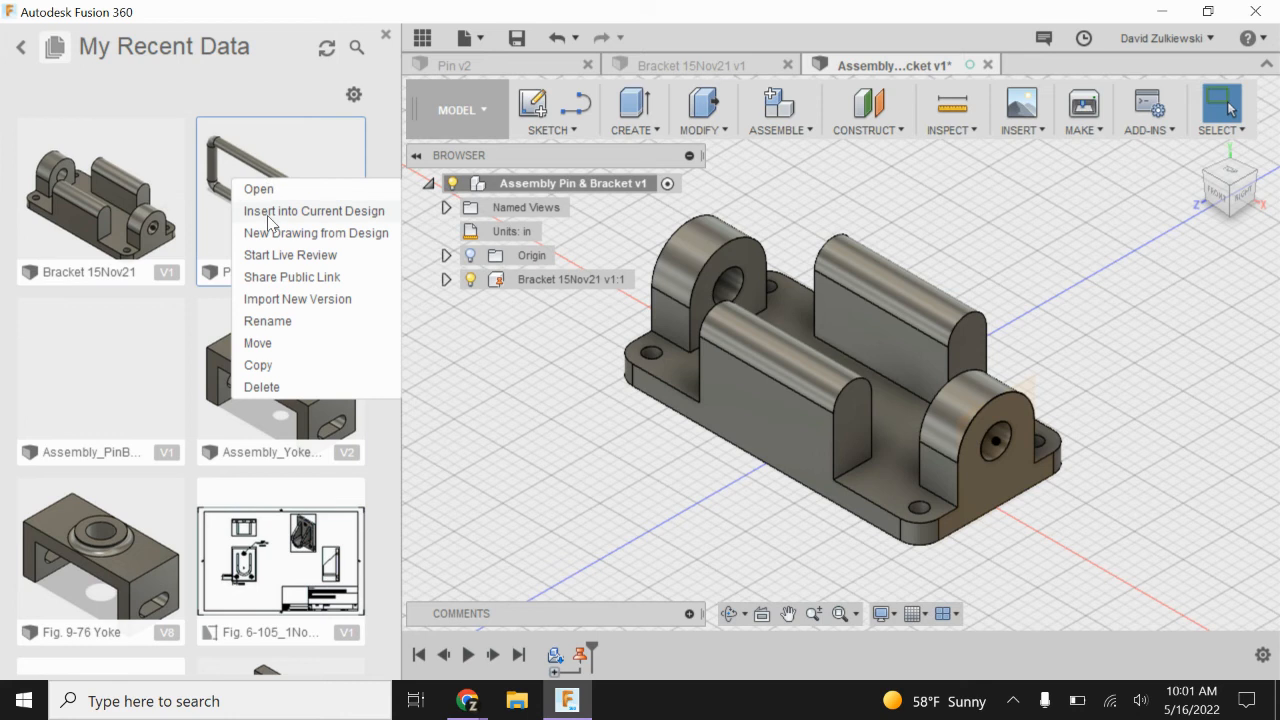
{"action": "left_click", "coordinate": [270, 211]}
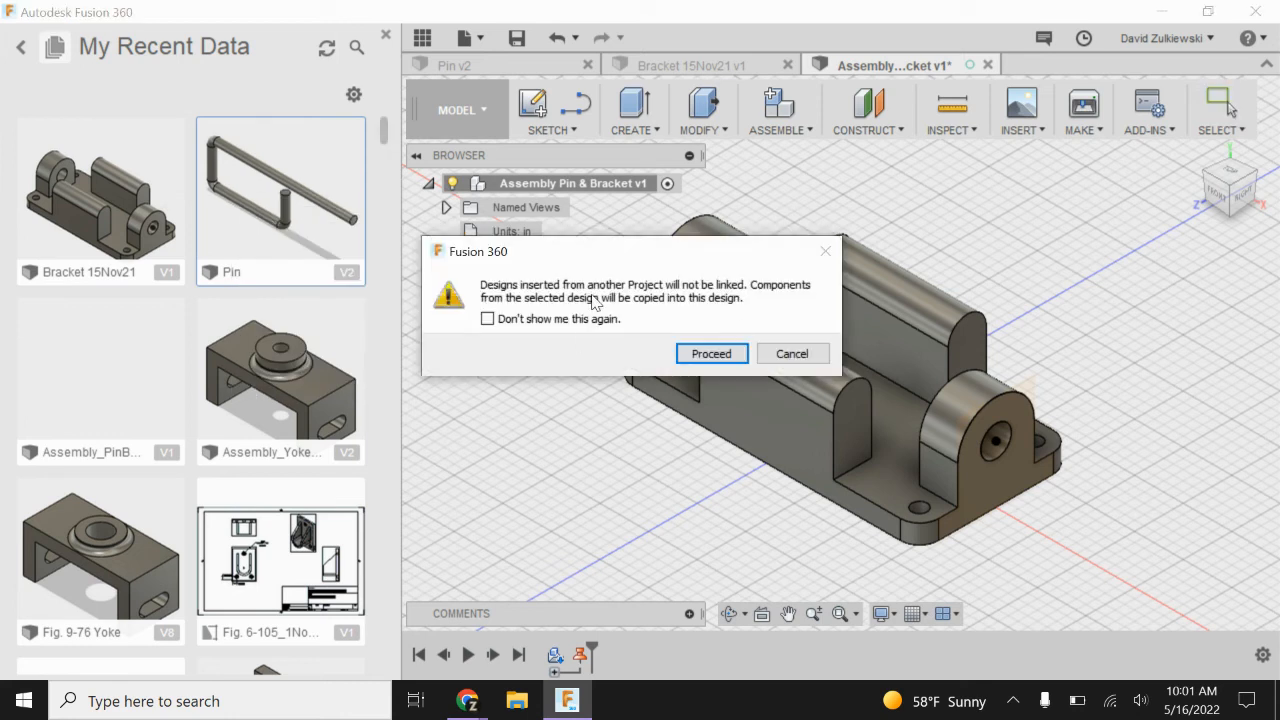
{"action": "left_click", "coordinate": [711, 353]}
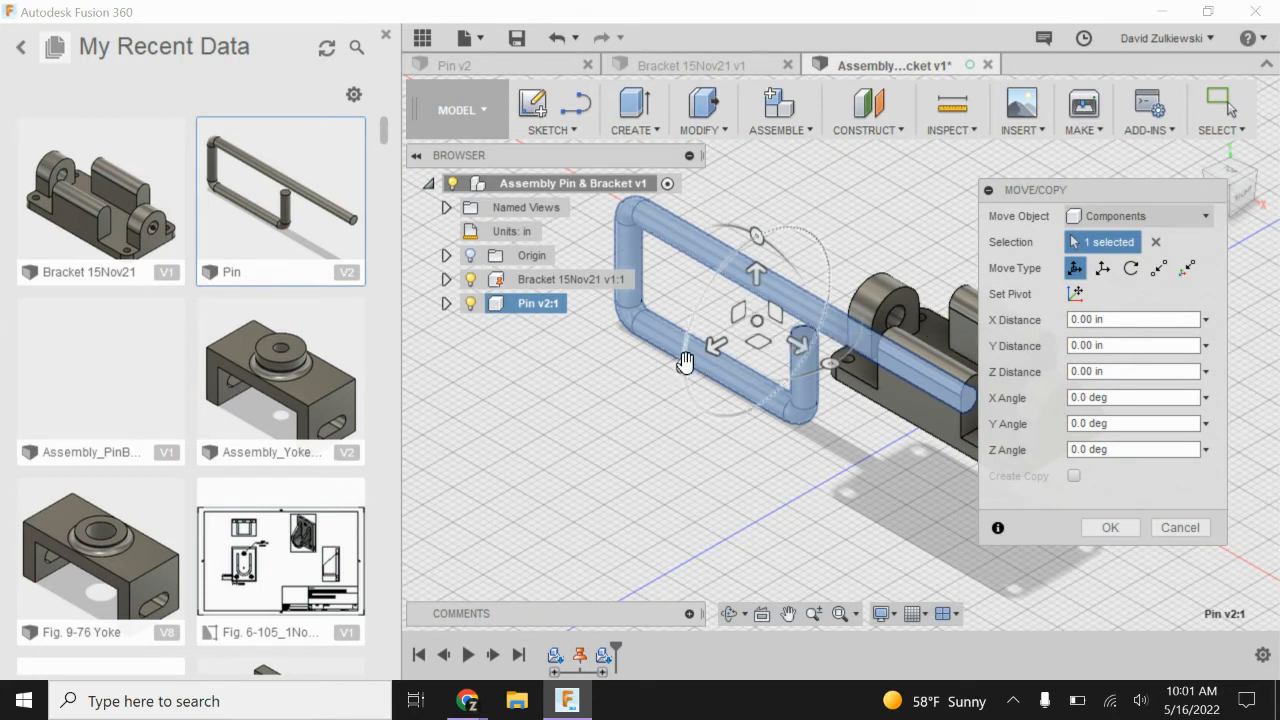
- Rotate the pin -180 degrees about X and move it about -0.483 in X, 0.191 in Y and -0.674 in Z
{"action": "left_click_drag", "start_coordinate": [686, 354], "coordinate": [782, 222]}
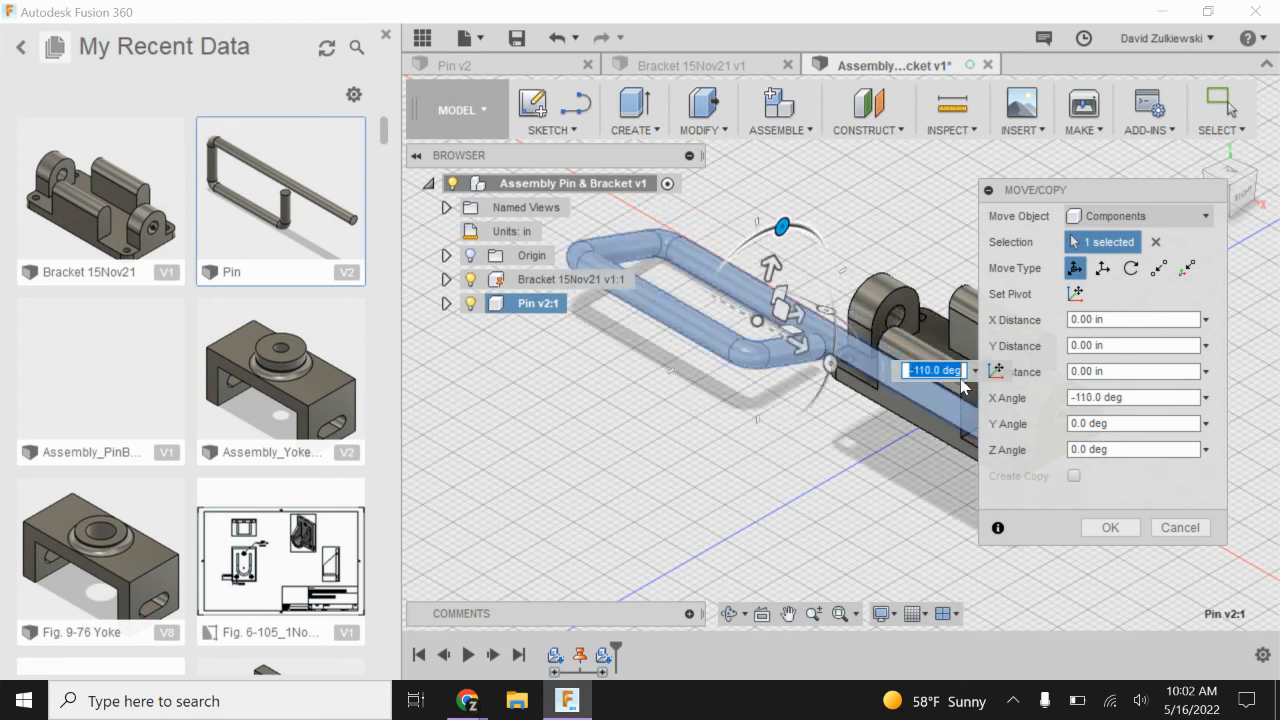
{"action": "left_click", "coordinate": [1093, 397]}
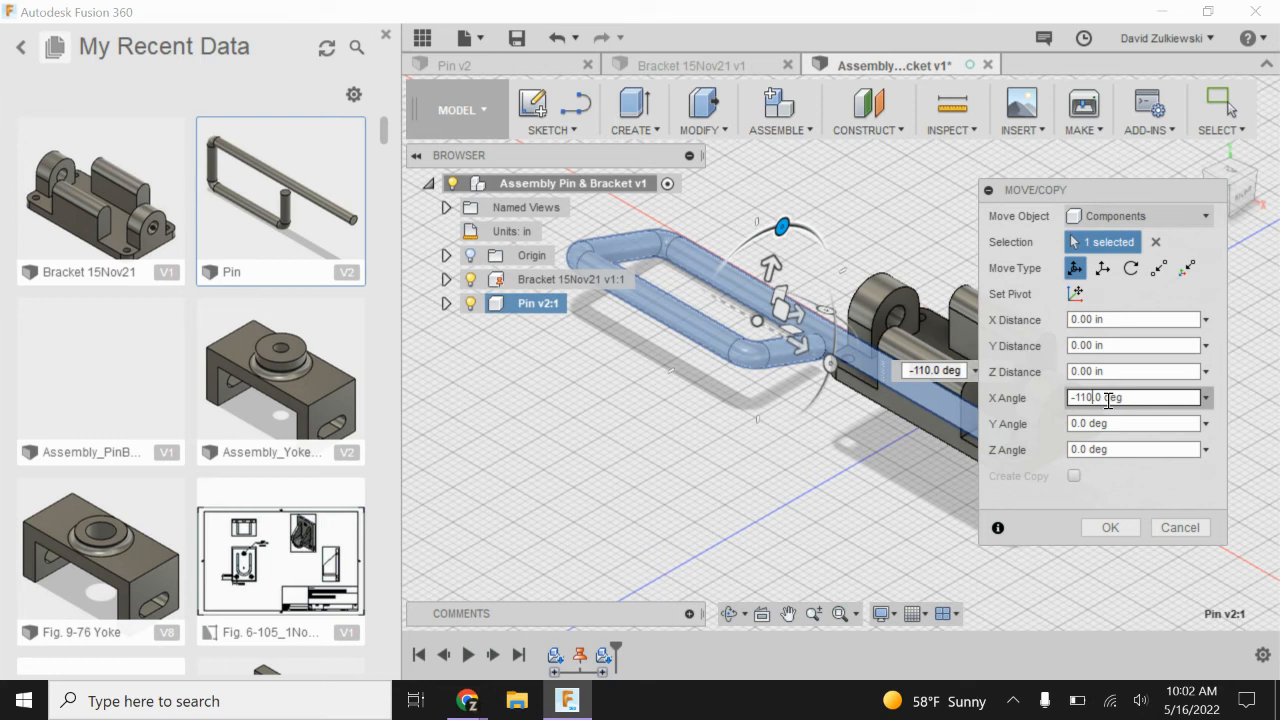
{"action": "key", "text": "BackSpace"}
{"action": "type", "text": "8"}
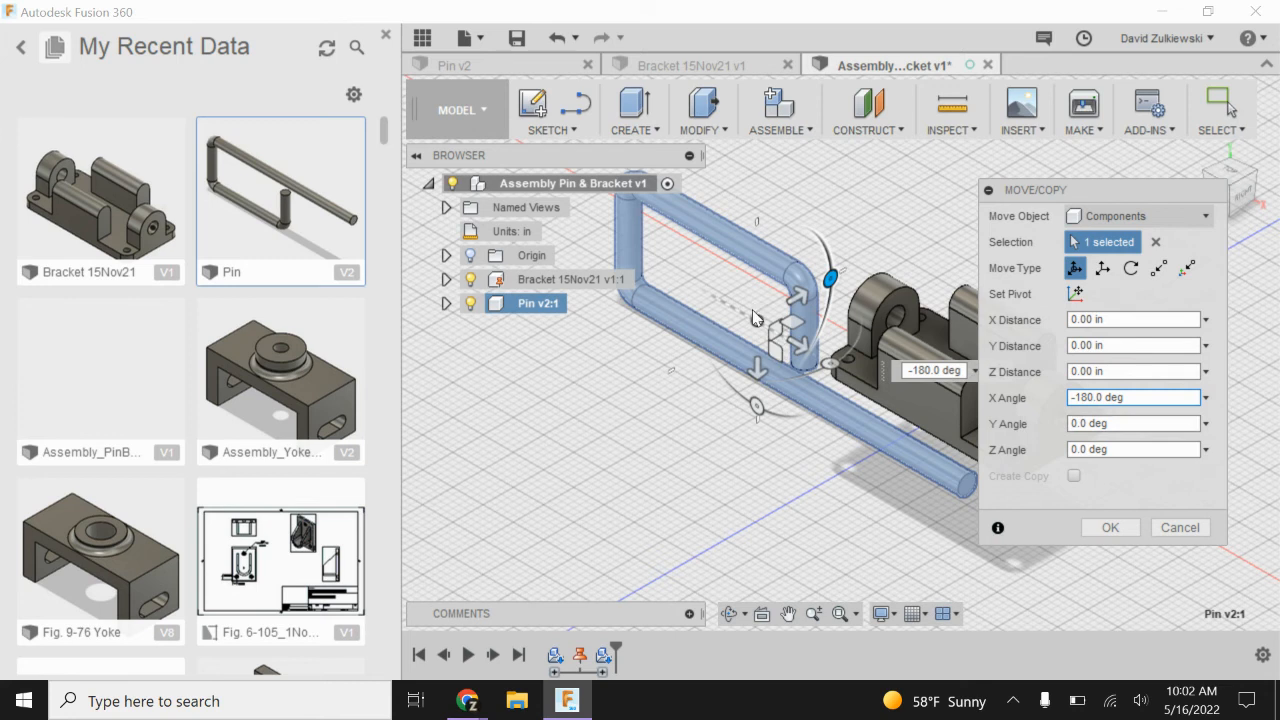
{"action": "left_click_drag", "start_coordinate": [757, 316], "coordinate": [809, 378]}
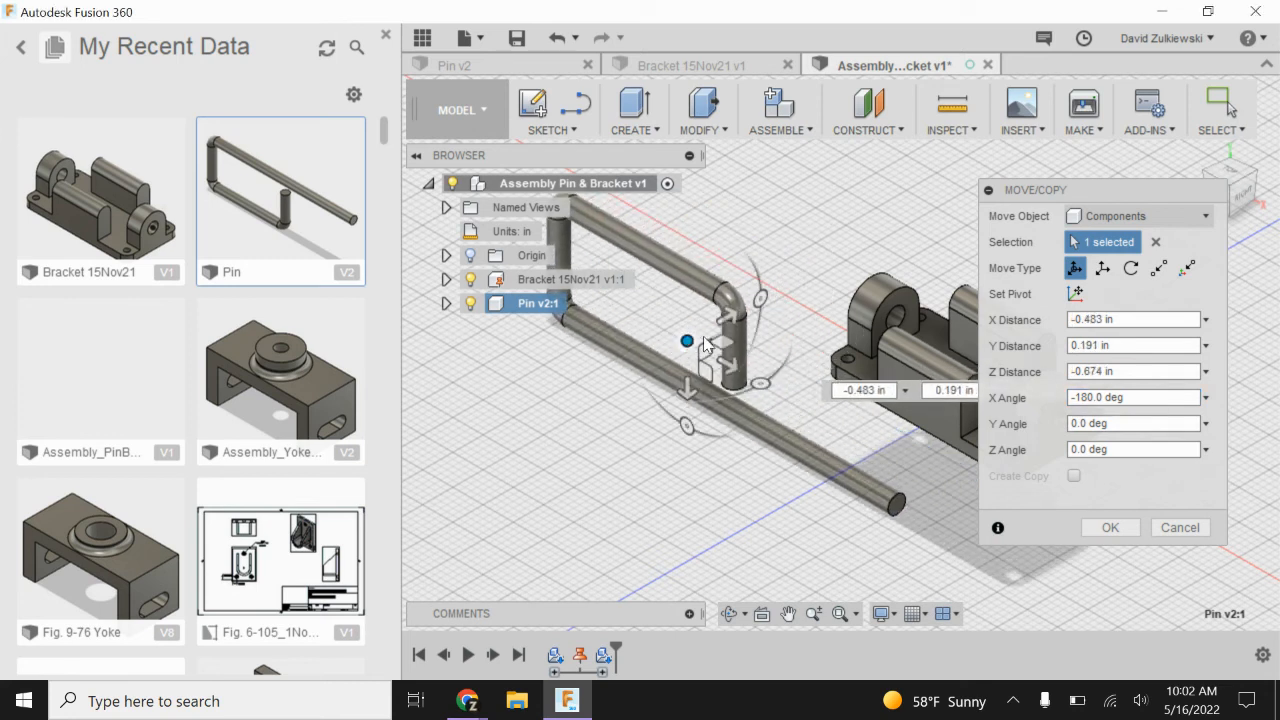
{"action": "left_click", "coordinate": [1110, 528]}
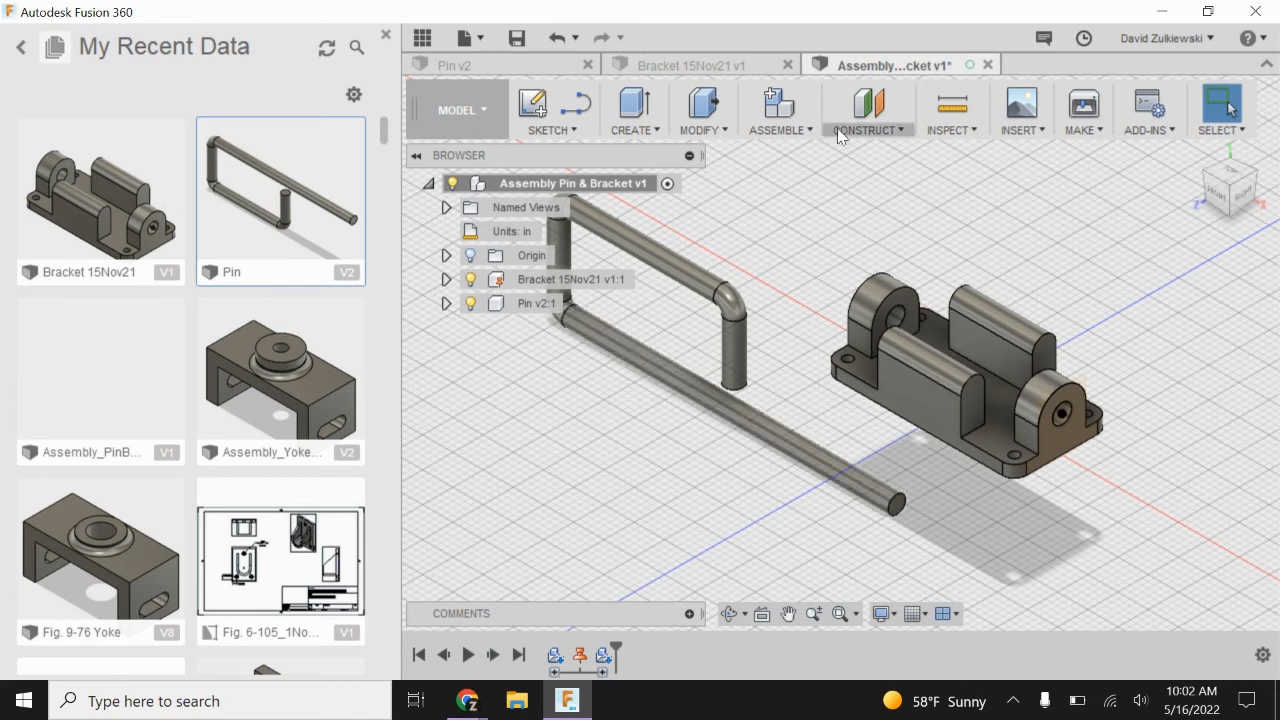
- Start a Joint and pick the midpoint of the pin's long straight rod as the first component's joint origin
{"action": "left_click", "coordinate": [784, 130]}
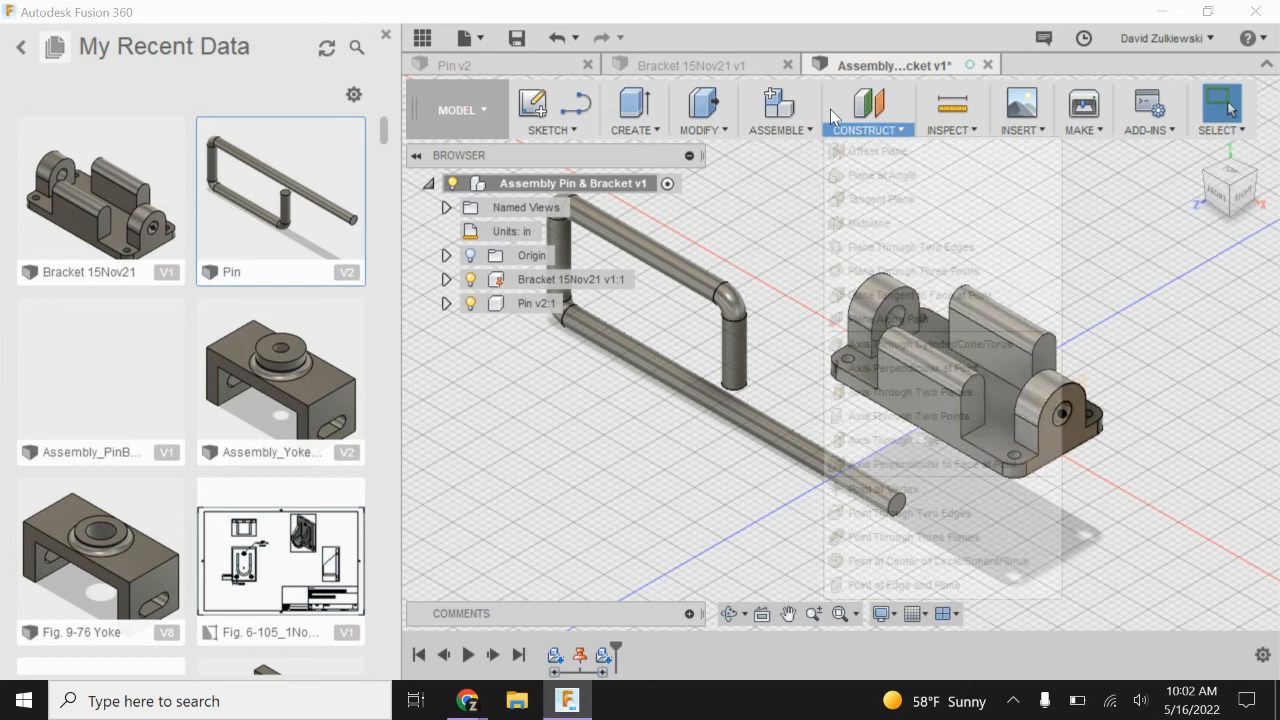
{"action": "left_click", "coordinate": [830, 115]}
{"action": "left_click", "coordinate": [784, 125]}
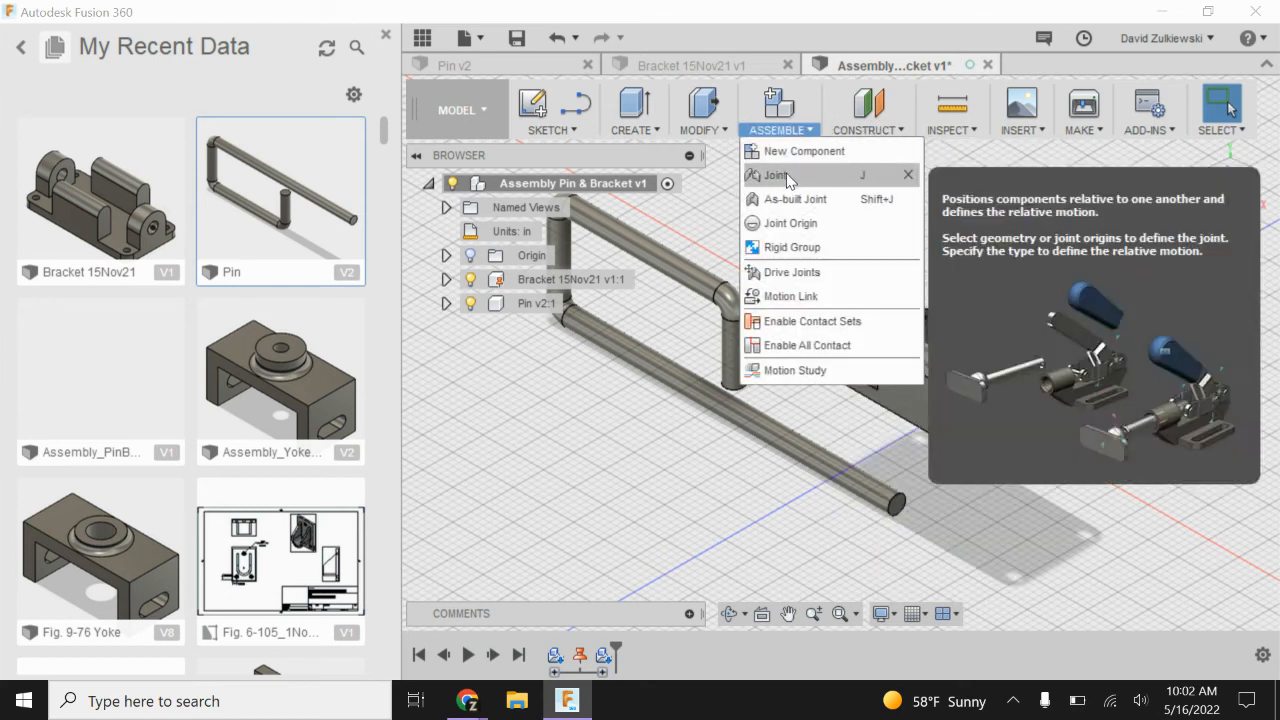
{"action": "left_click", "coordinate": [786, 175]}
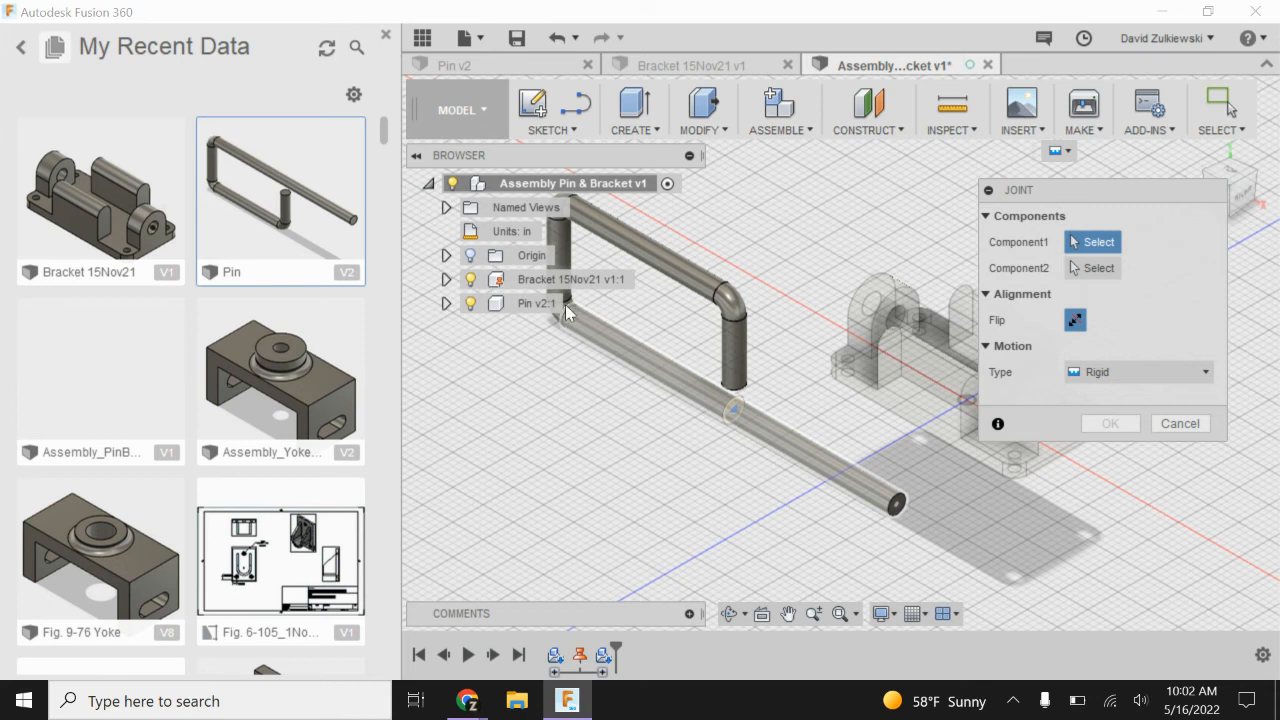
{"action": "scroll", "coordinate": [579, 319], "scroll_direction": "up", "scroll_amount": 3}
{"action": "scroll", "coordinate": [580, 321], "scroll_direction": "down", "scroll_amount": 3}
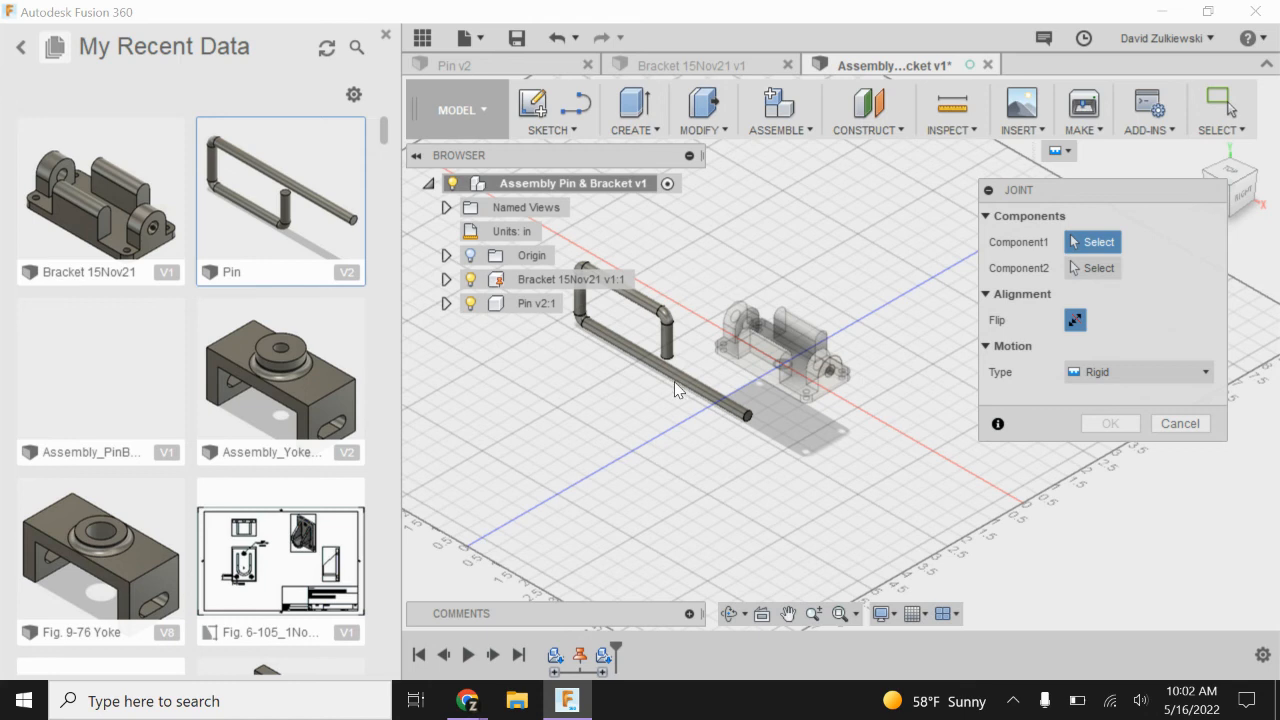
{"action": "scroll", "coordinate": [680, 400], "scroll_direction": "up", "scroll_amount": 5}
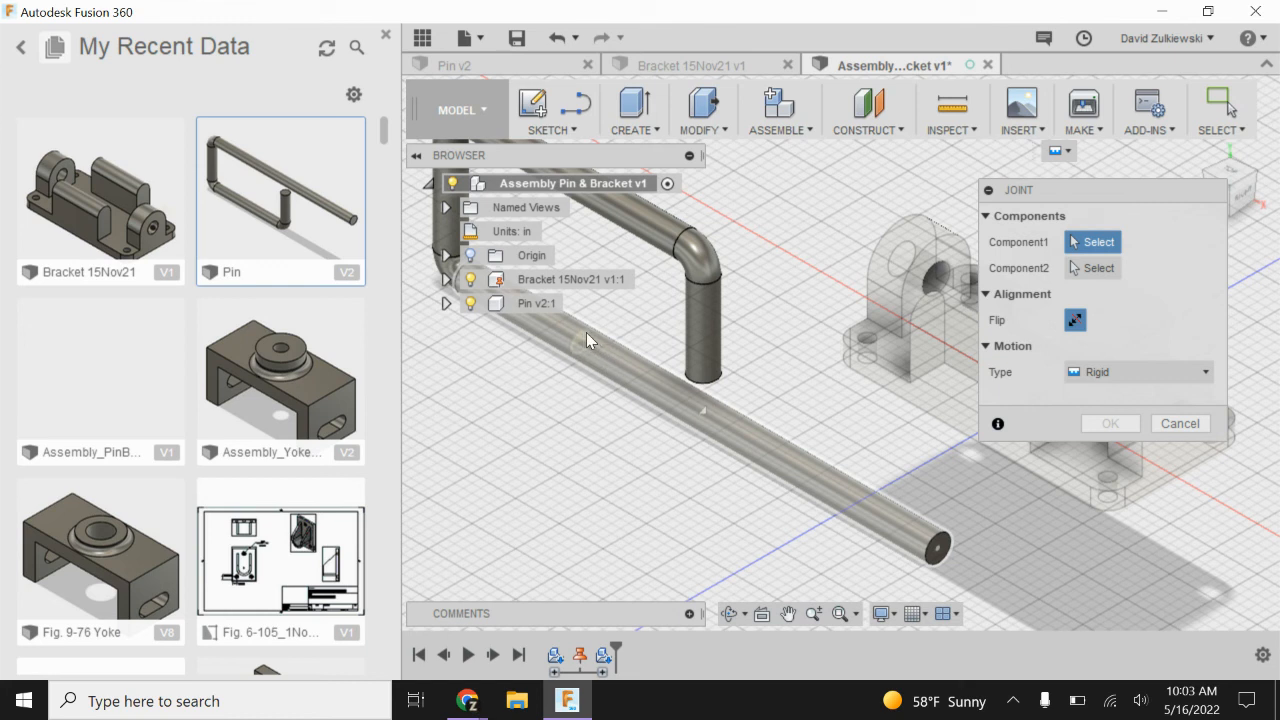
{"action": "left_click", "coordinate": [698, 417]}
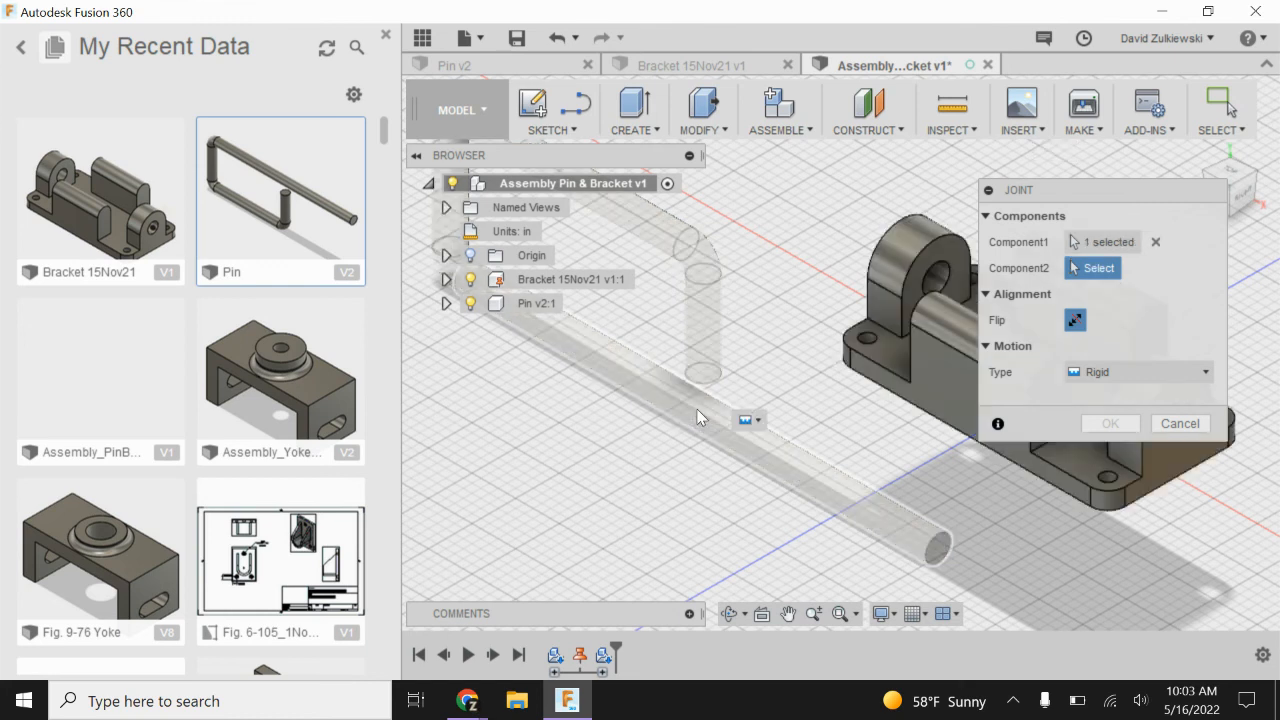
- Join the pin to the hole in the bracket's rear lug with a Slider joint along the Z axis
{"action": "scroll", "coordinate": [710, 380], "scroll_direction": "down", "scroll_amount": 5}
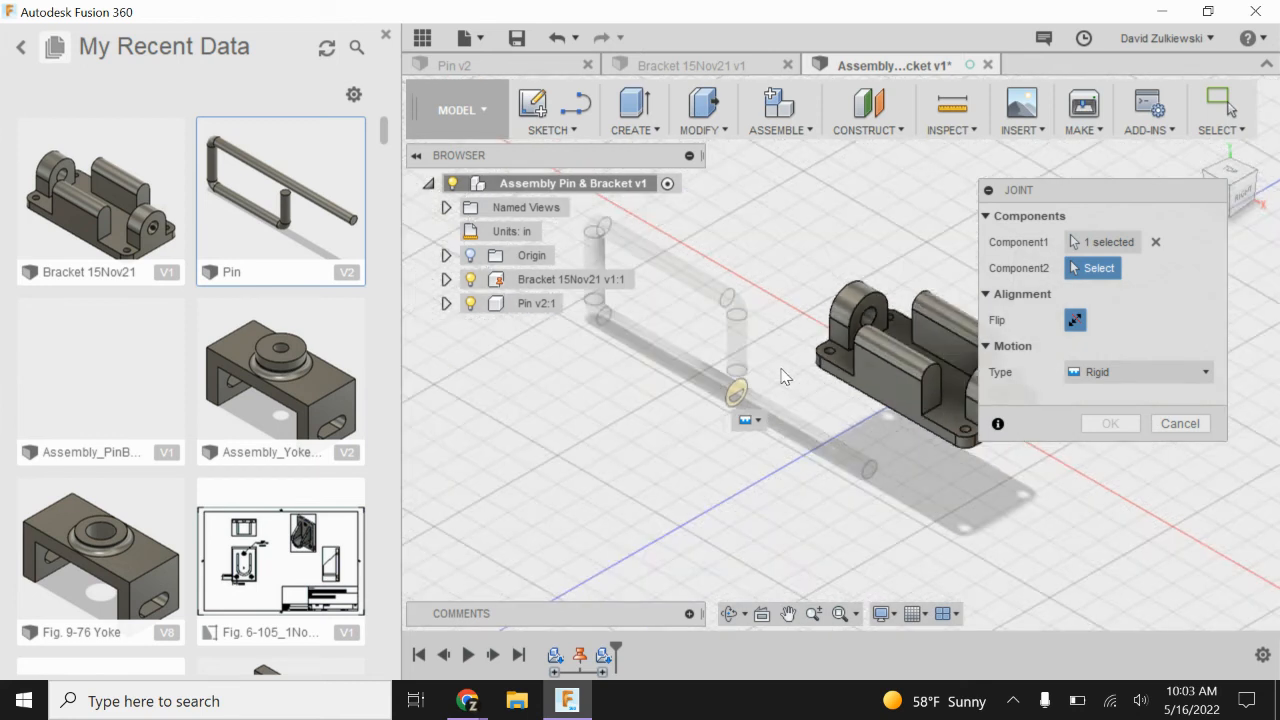
{"action": "scroll", "coordinate": [918, 345], "scroll_direction": "up", "scroll_amount": 5}
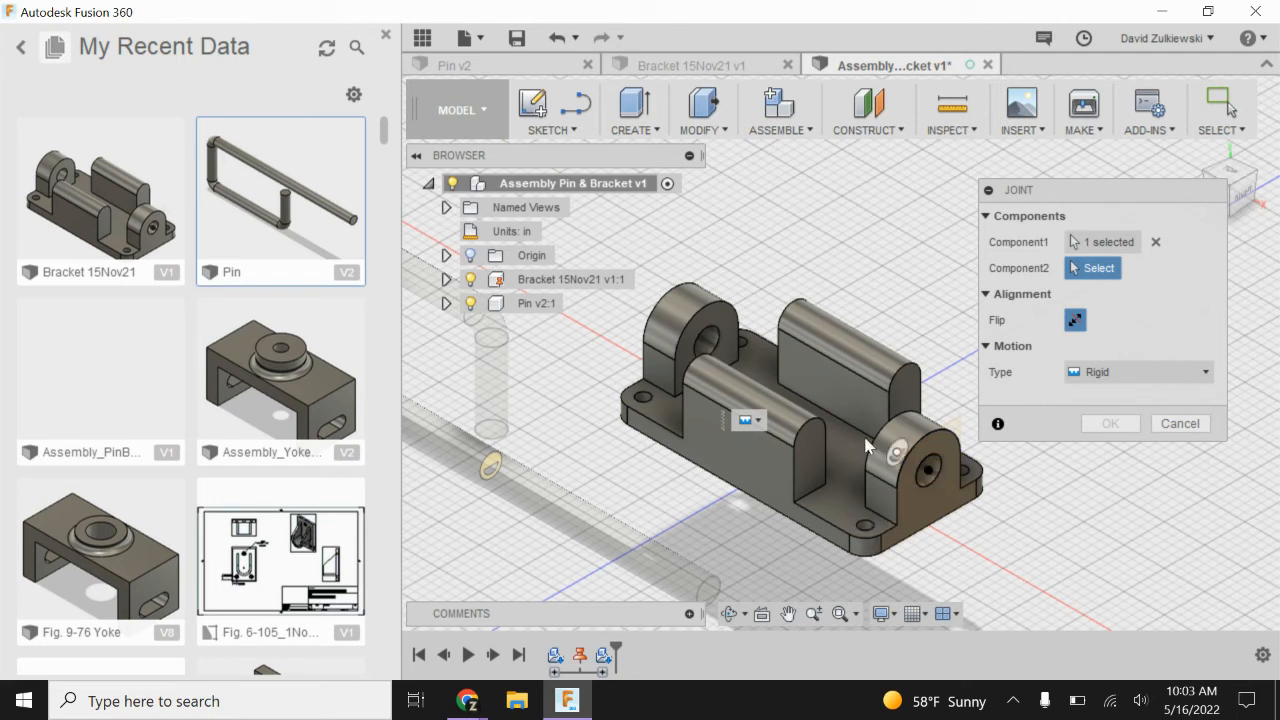
{"action": "left_click", "coordinate": [707, 347]}
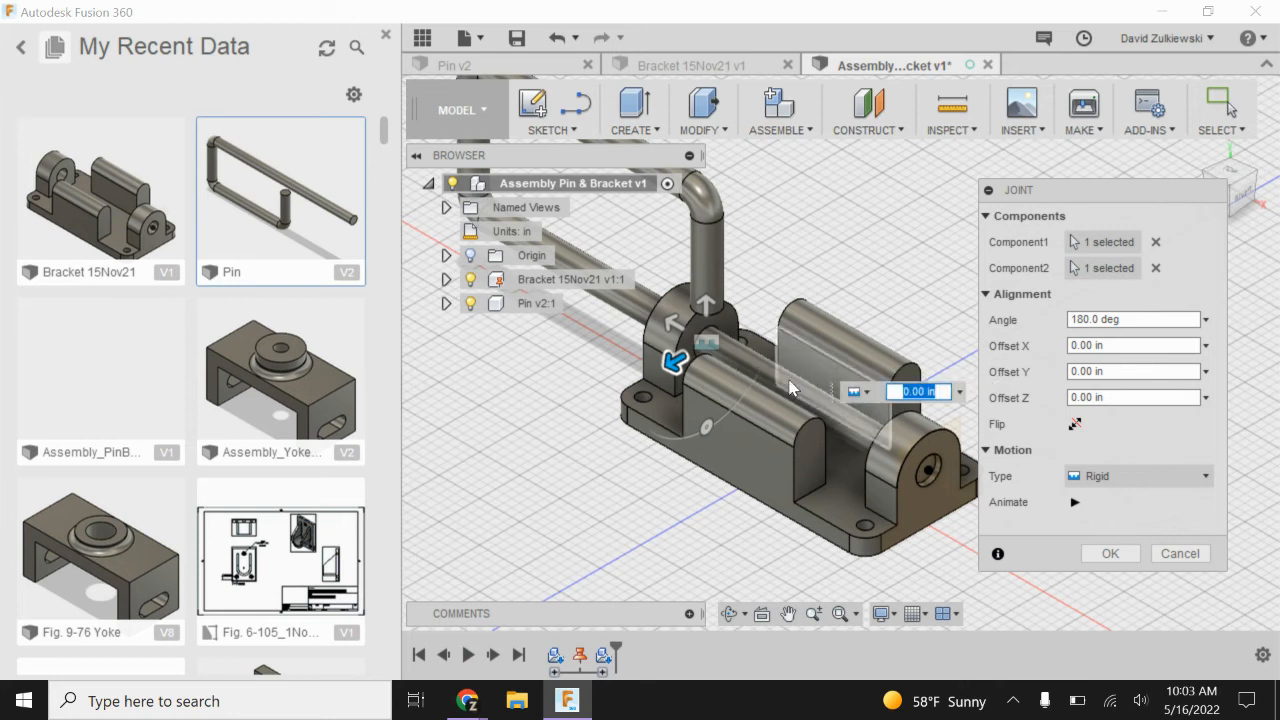
{"action": "left_click", "coordinate": [1120, 477]}
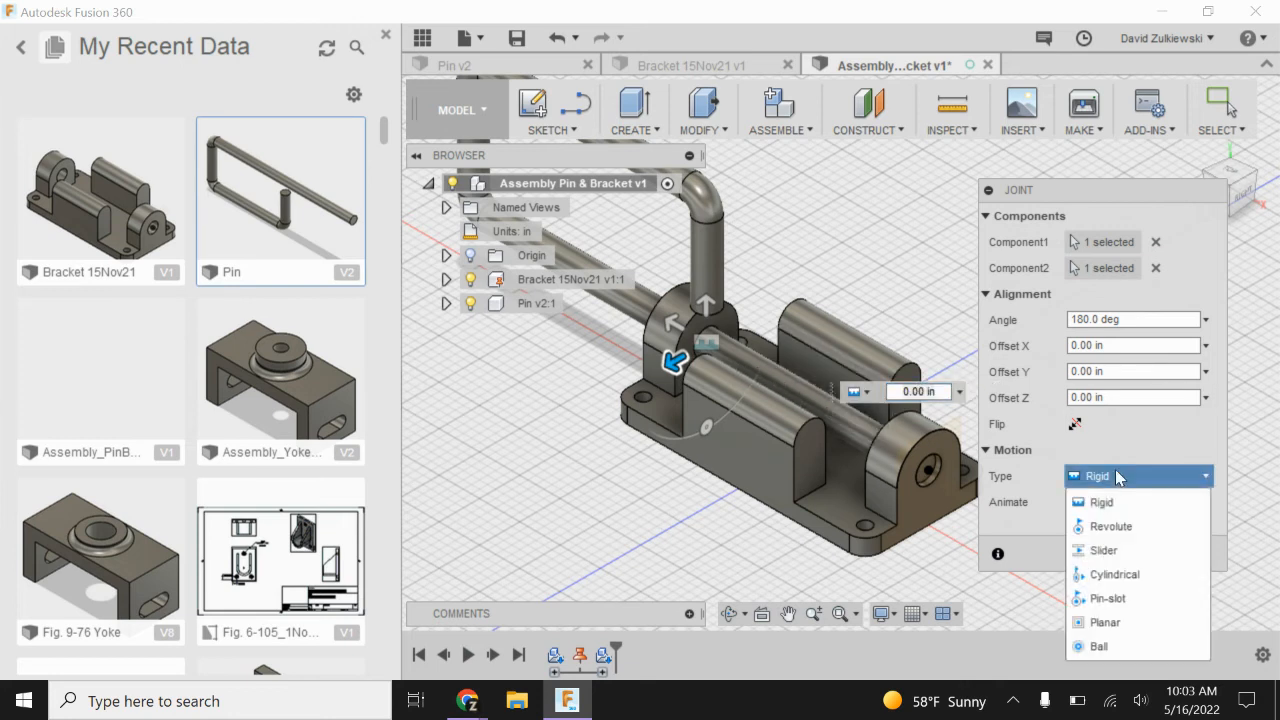
{"action": "left_click", "coordinate": [1104, 550]}
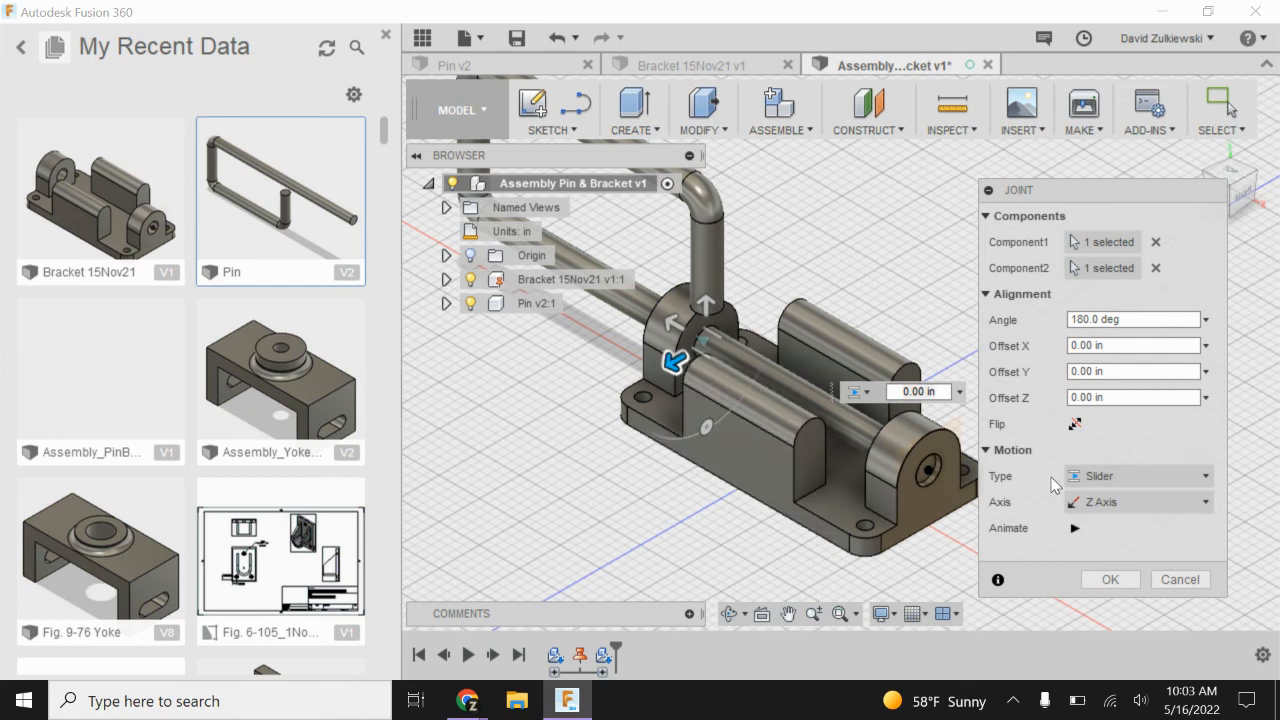
{"action": "left_click", "coordinate": [1110, 580]}
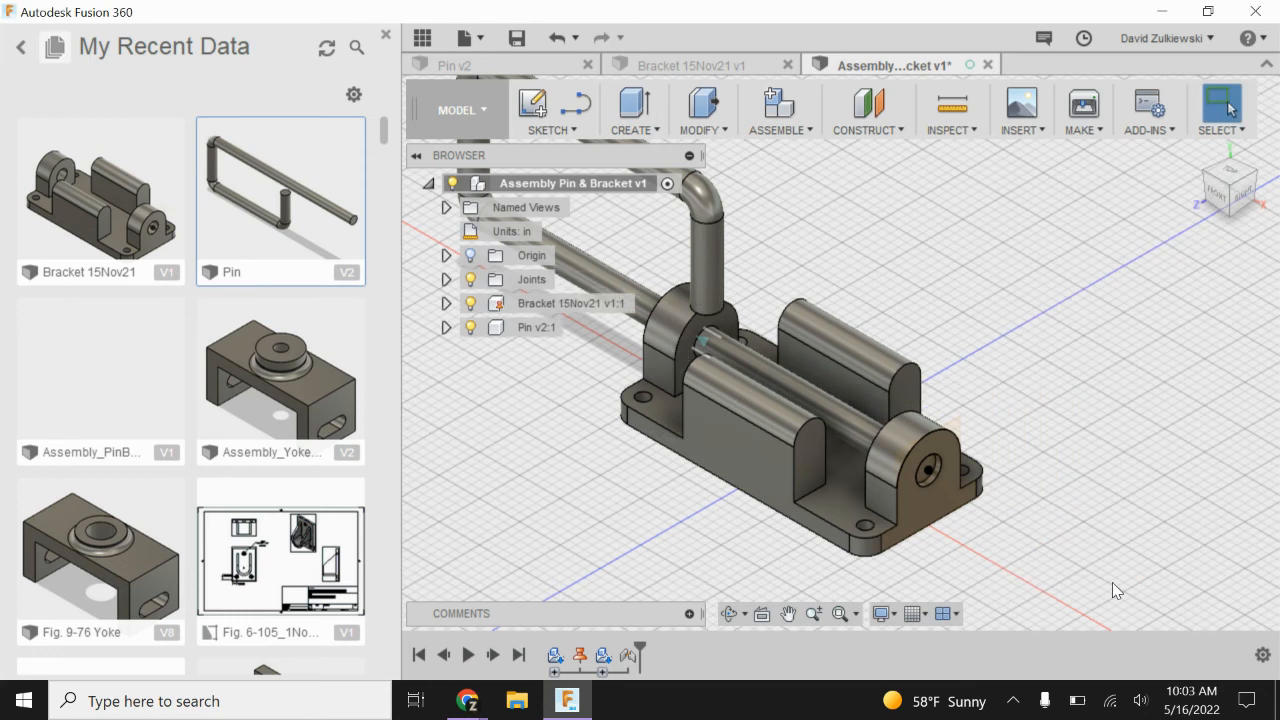
- Edit the slider joint with Offset X at 0 in and Offset Z at -1.10 in, sliding the pin through both bracket lugs
{"action": "scroll", "coordinate": [900, 440], "scroll_direction": "down", "scroll_amount": 5}
{"action": "scroll", "coordinate": [730, 360], "scroll_direction": "up", "scroll_amount": 3}
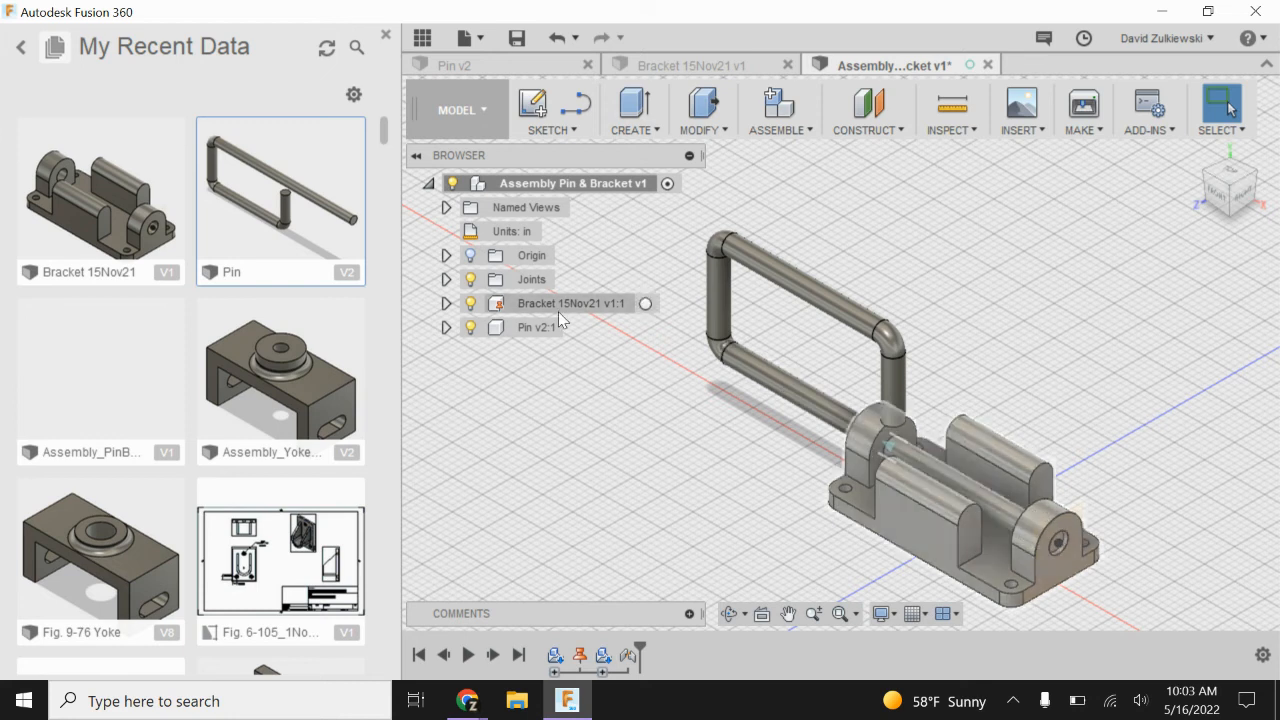
{"action": "right_click", "coordinate": [629, 660]}
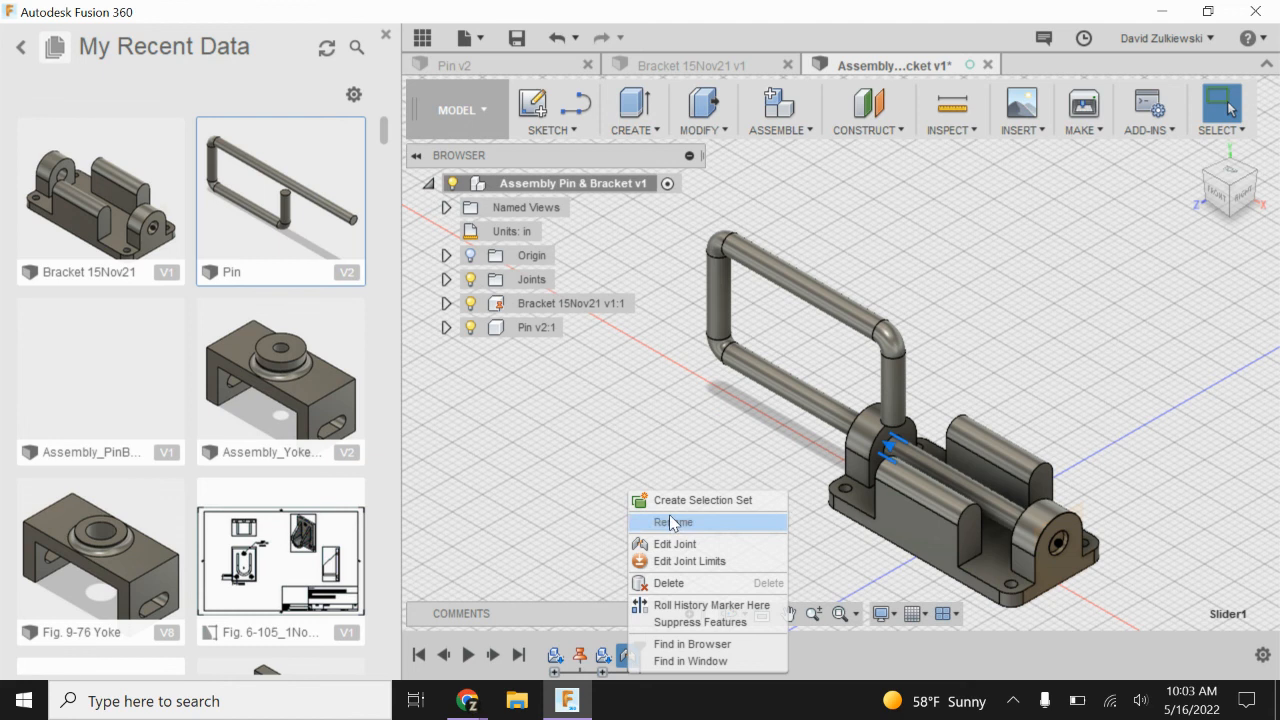
{"action": "left_click", "coordinate": [674, 544]}
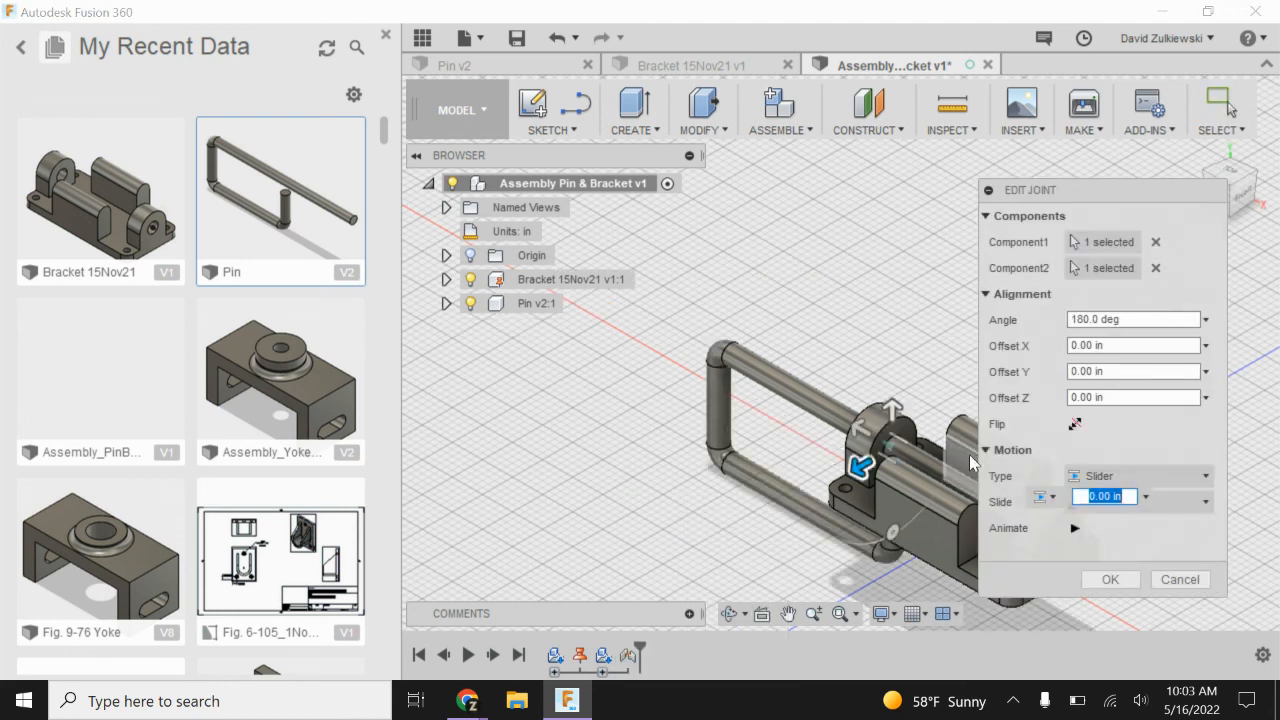
{"action": "left_click", "coordinate": [891, 455]}
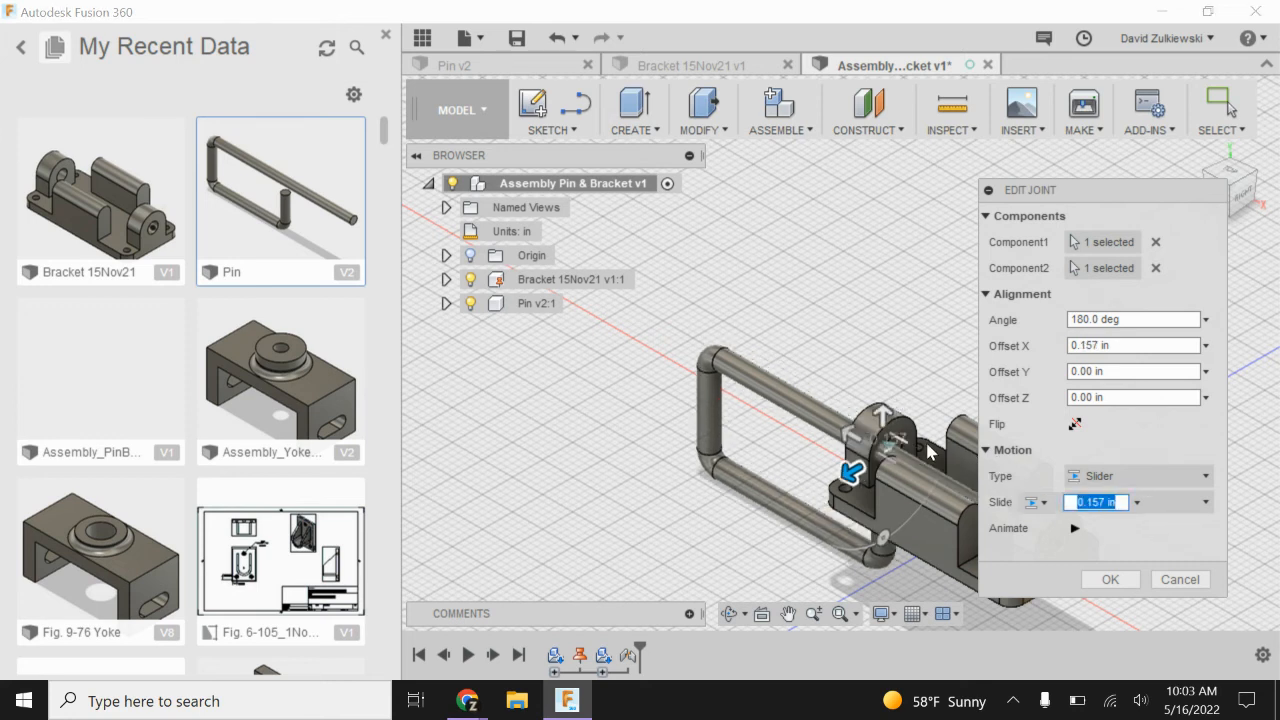
{"action": "type", "text": "0"}
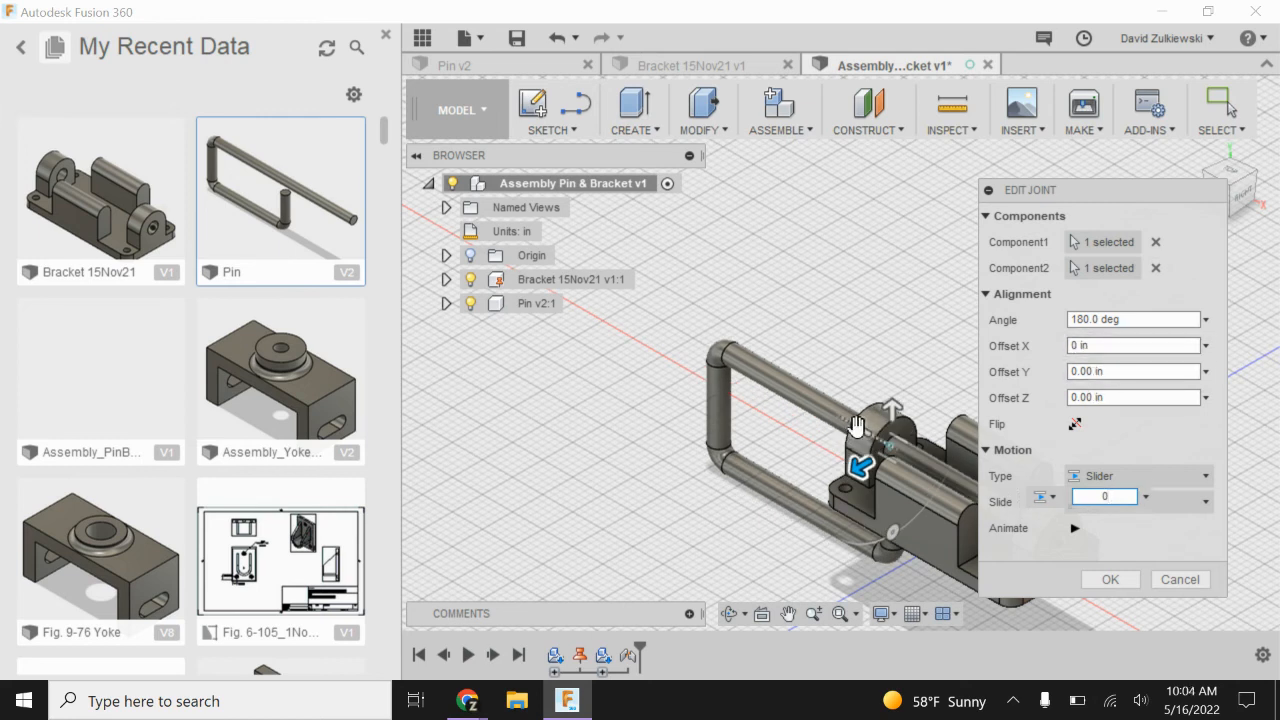
{"action": "left_click_drag", "start_coordinate": [858, 462], "coordinate": [928, 460]}
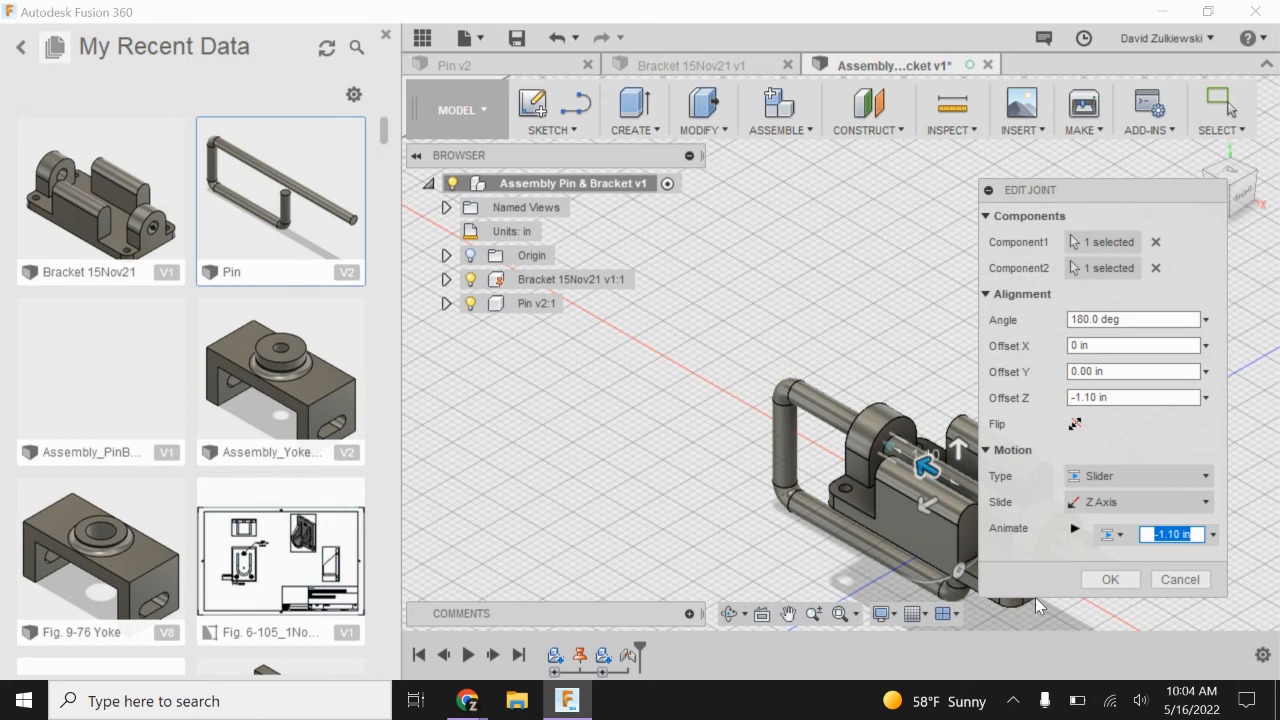
{"action": "left_click", "coordinate": [1106, 580]}
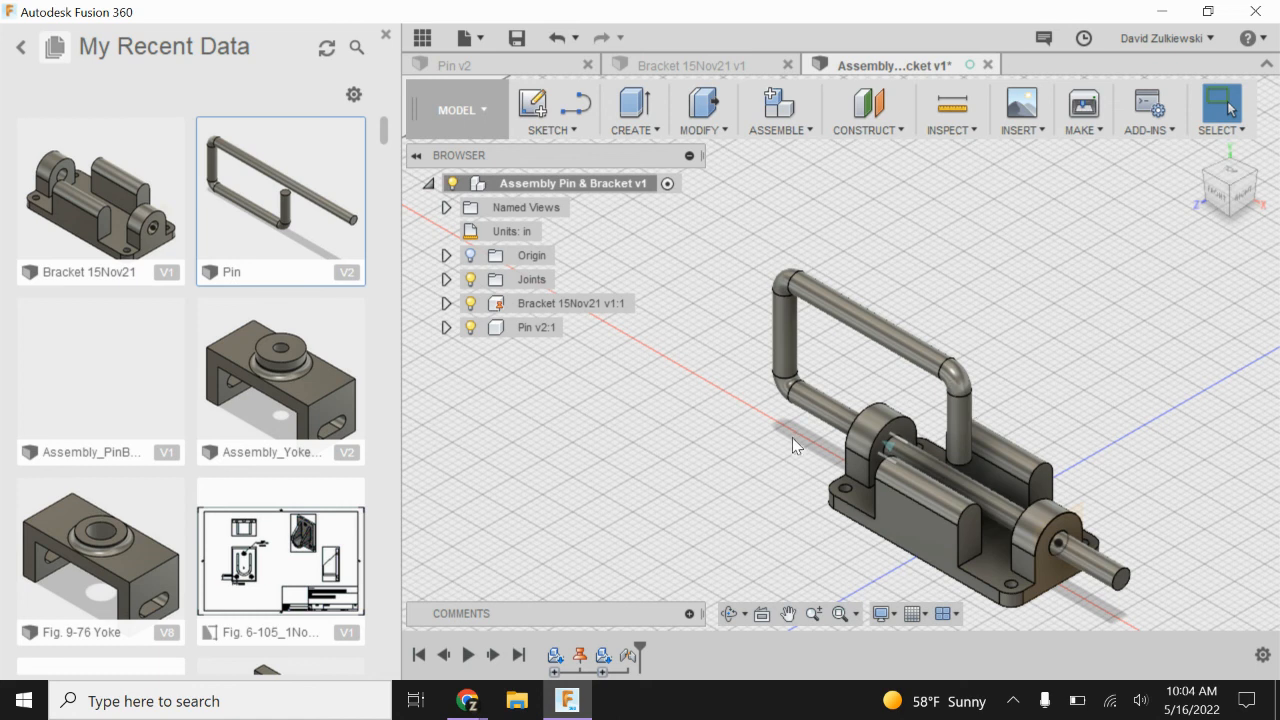
{"action": "left_click", "coordinate": [632, 660]}
{"action": "right_click", "coordinate": [632, 660]}
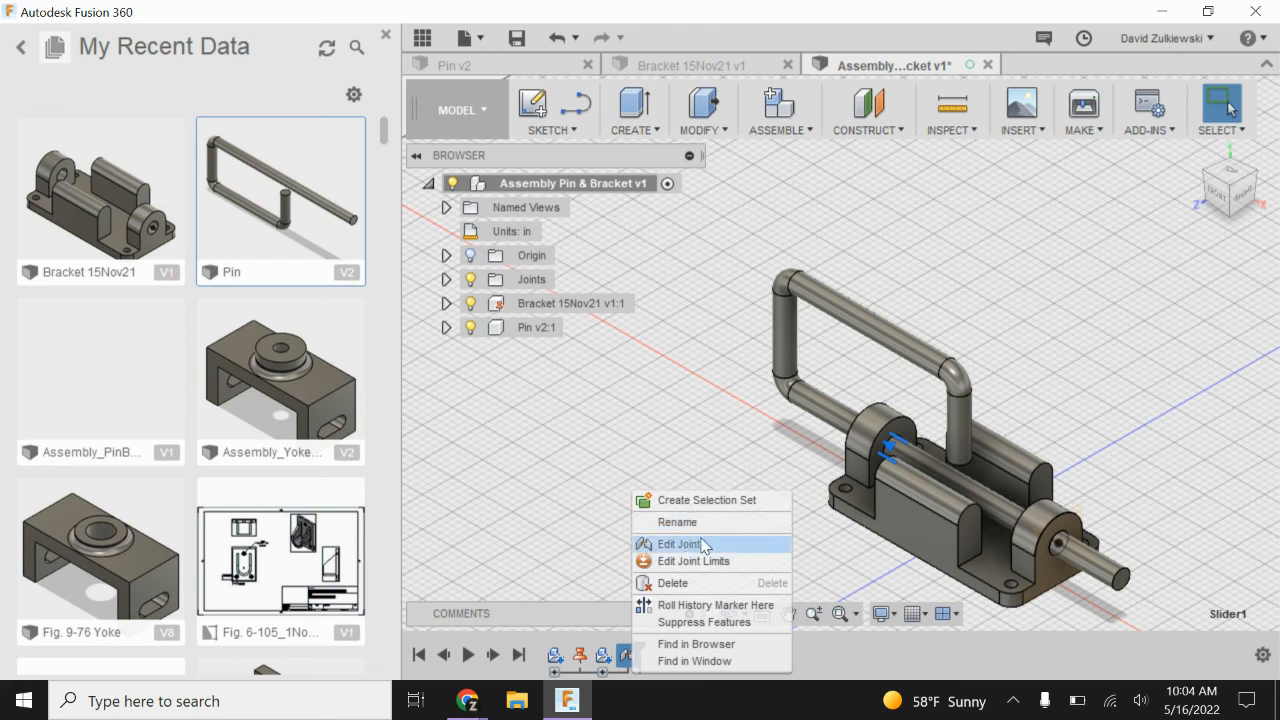
{"action": "left_click", "coordinate": [538, 466]}
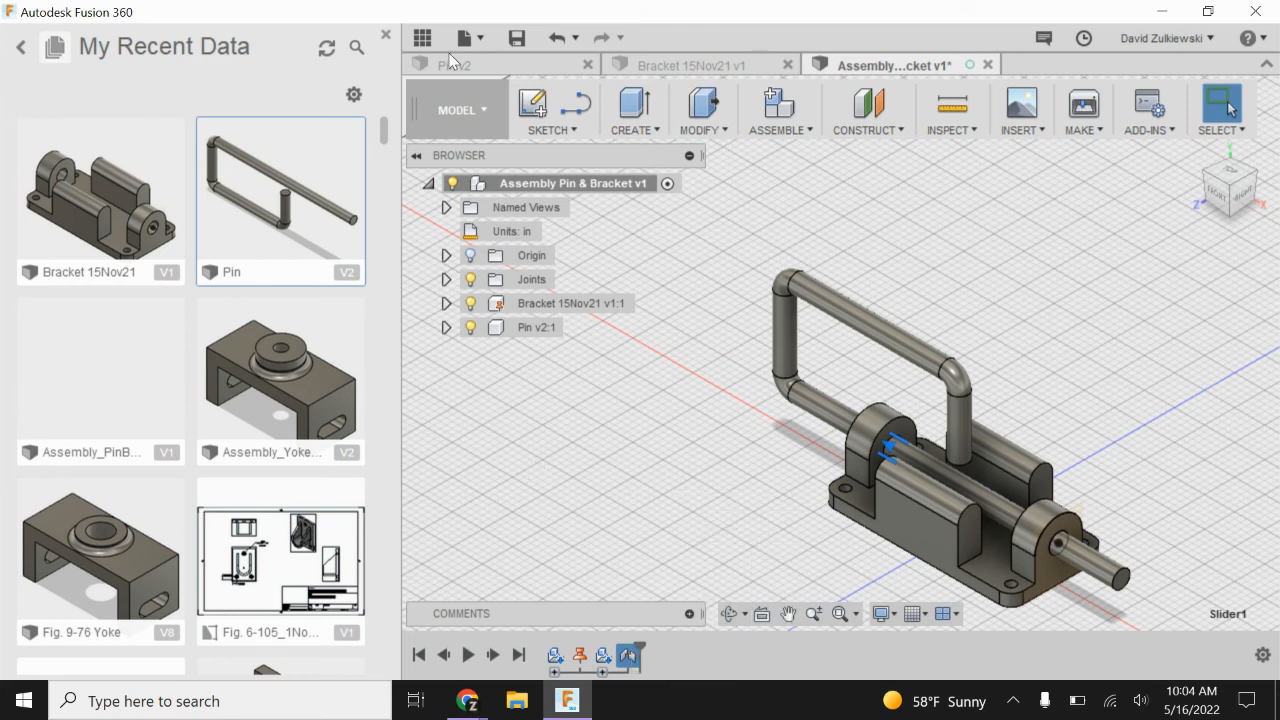
- Hide the recent data listing and switch the assembly to the Animation workspace
{"action": "left_click", "coordinate": [385, 38]}
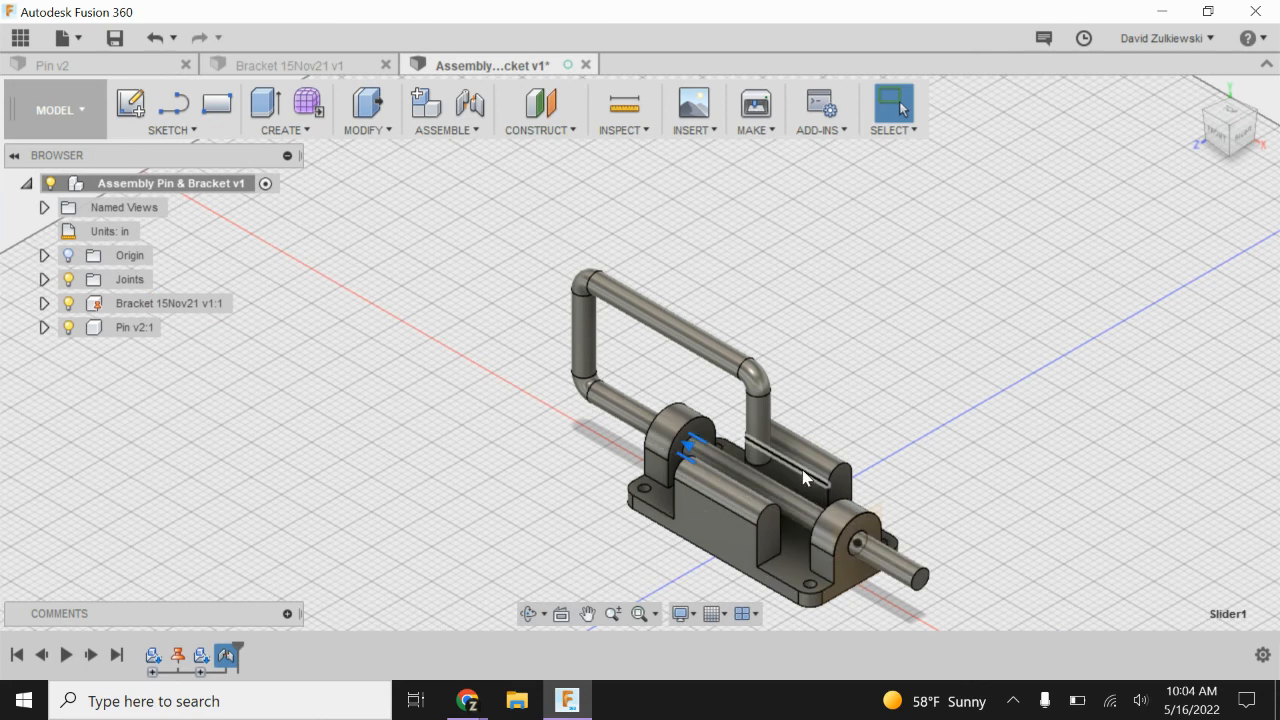
{"action": "left_click", "coordinate": [57, 112]}
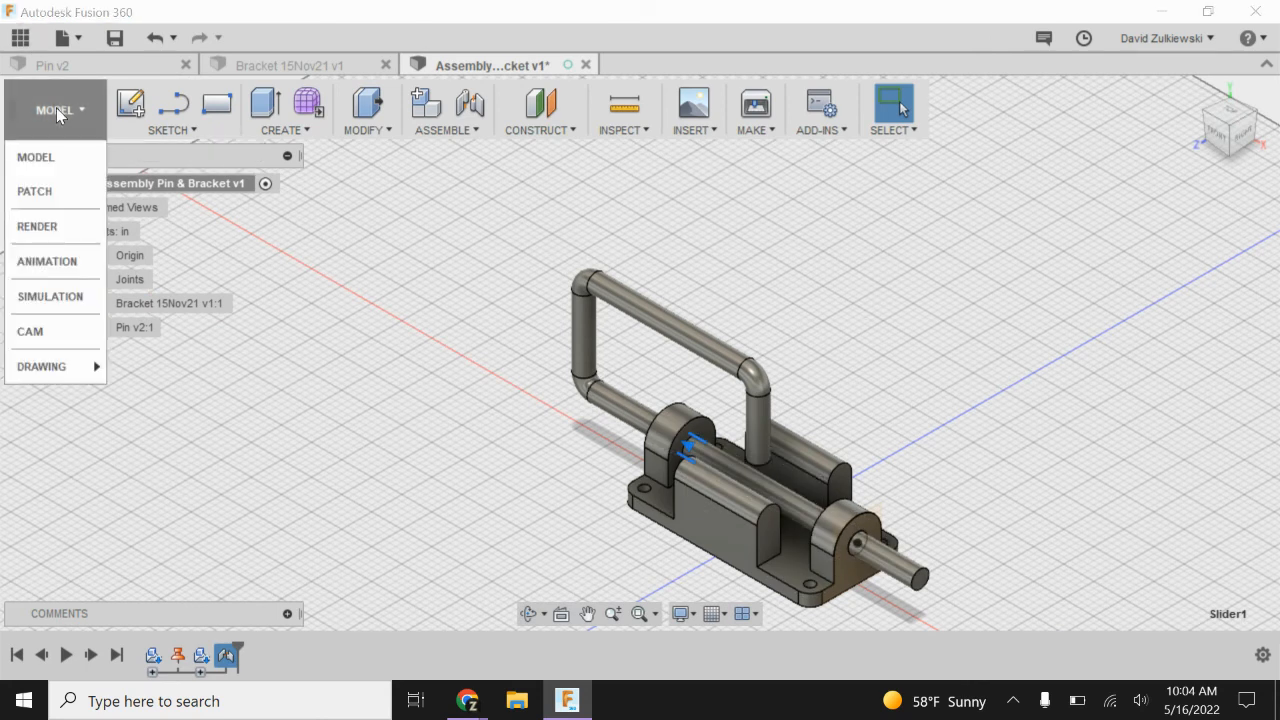
{"action": "left_click", "coordinate": [65, 262]}
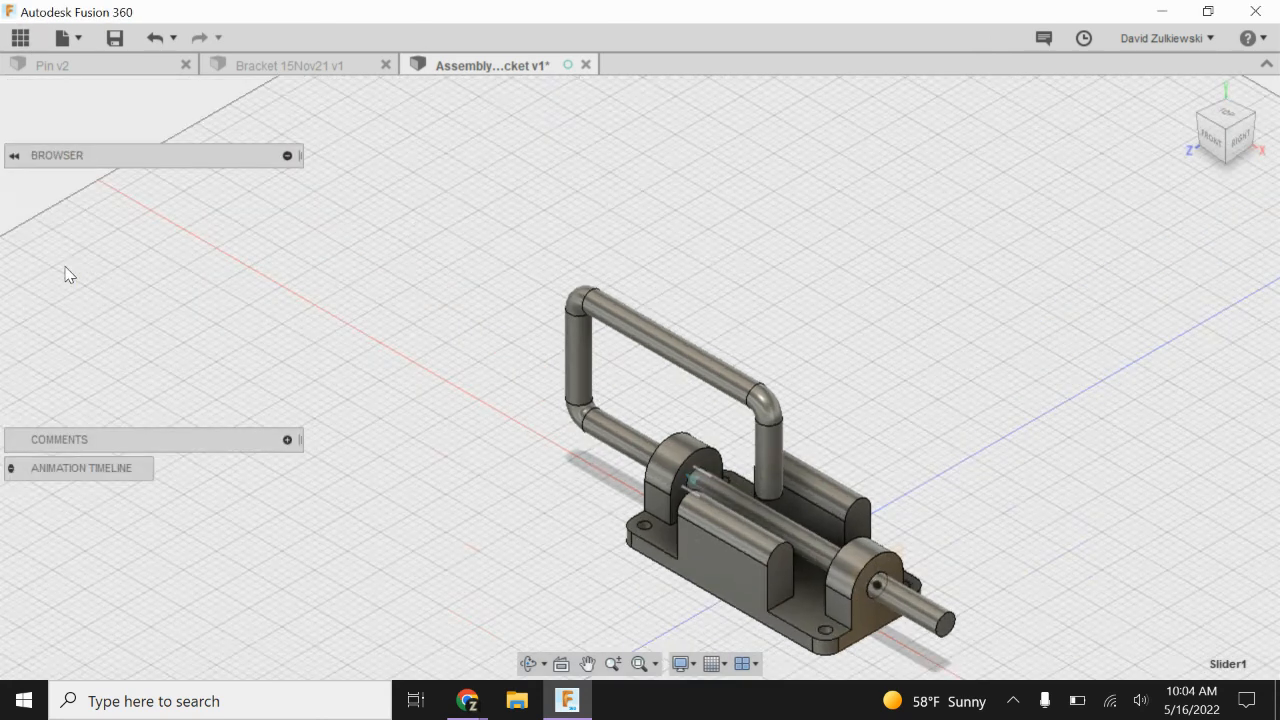
{"action": "scroll", "coordinate": [552, 373], "scroll_direction": "up", "scroll_amount": 2}
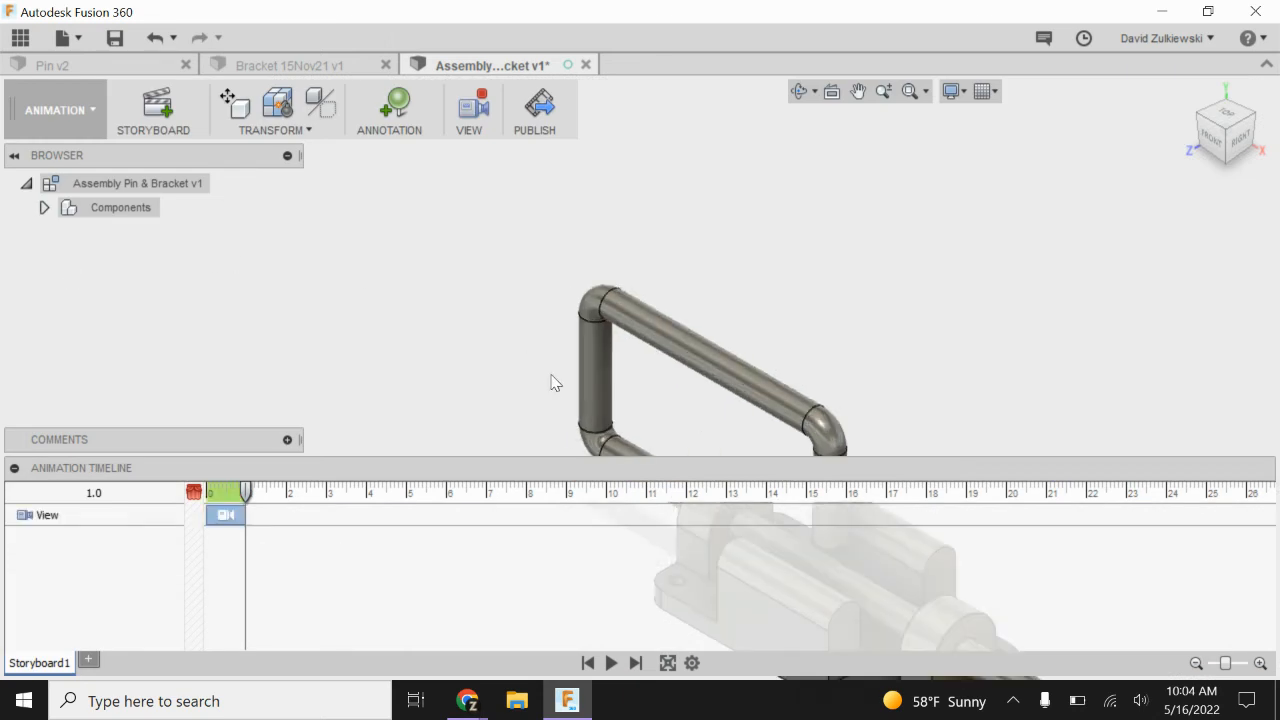
{"action": "scroll", "coordinate": [553, 367], "scroll_direction": "down", "scroll_amount": 4}
{"action": "scroll", "coordinate": [553, 365], "scroll_direction": "down", "scroll_amount": 4}
{"action": "scroll", "coordinate": [590, 410], "scroll_direction": "up", "scroll_amount": 3}
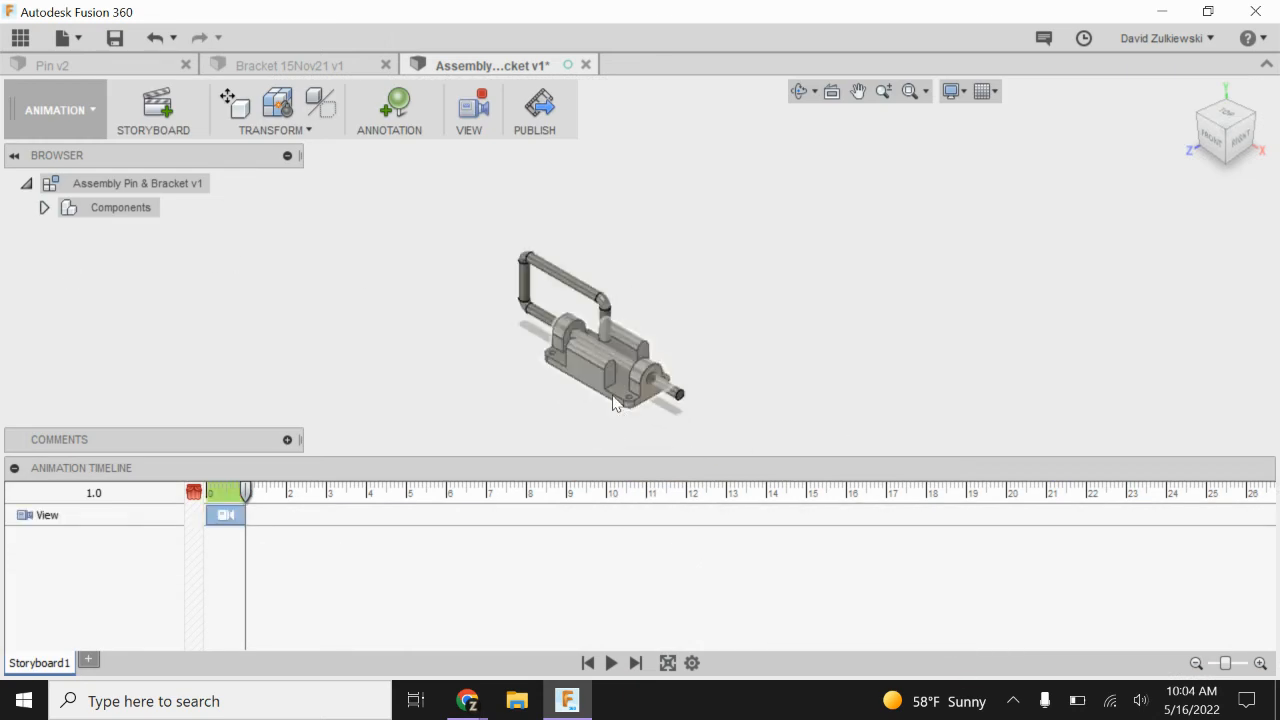
{"action": "scroll", "coordinate": [611, 337], "scroll_direction": "up", "scroll_amount": 2}
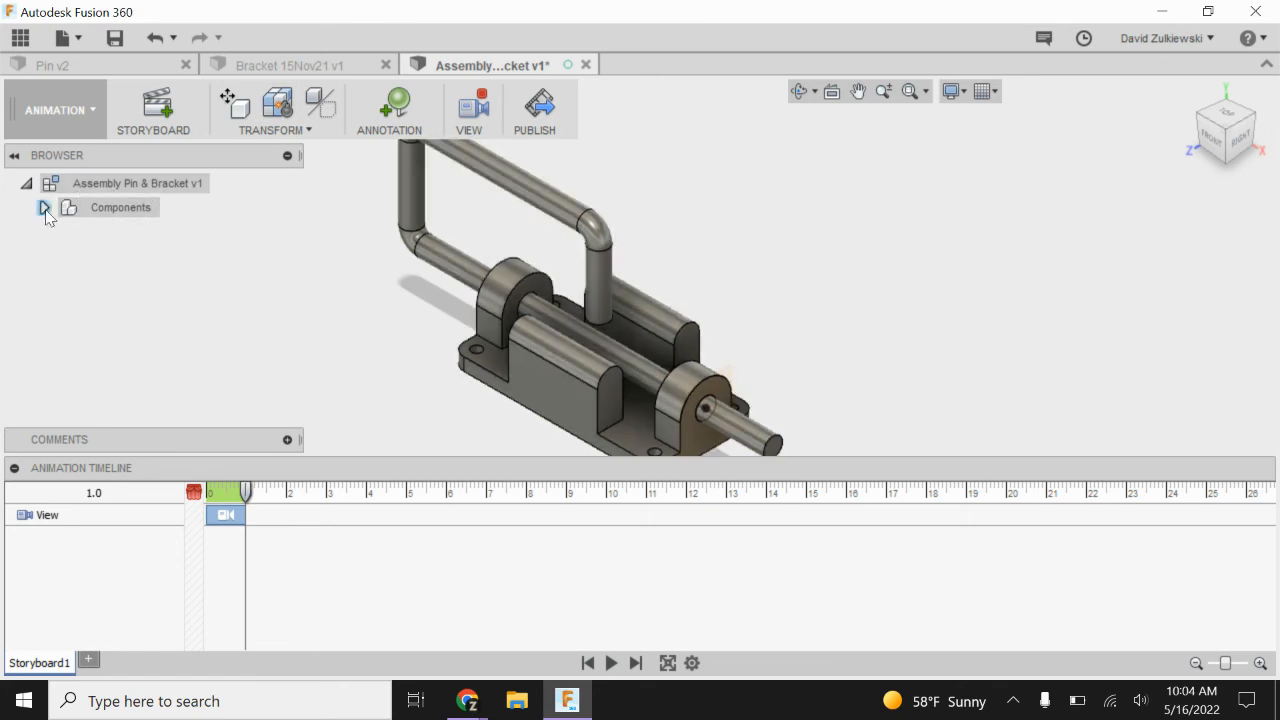
- Auto-explode all levels of the assembly's components, slightly adjusting the explosion scale to separate the pin from the bracket
{"action": "left_click", "coordinate": [112, 213]}
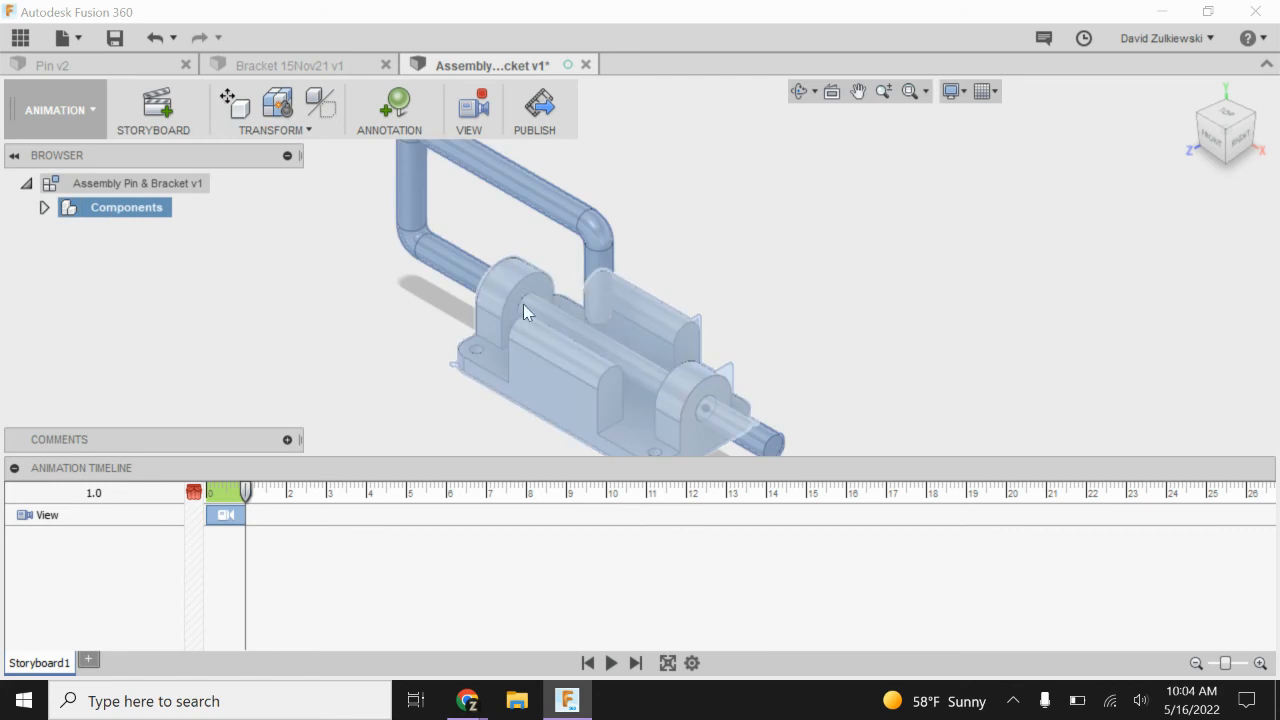
{"action": "left_click", "coordinate": [288, 118]}
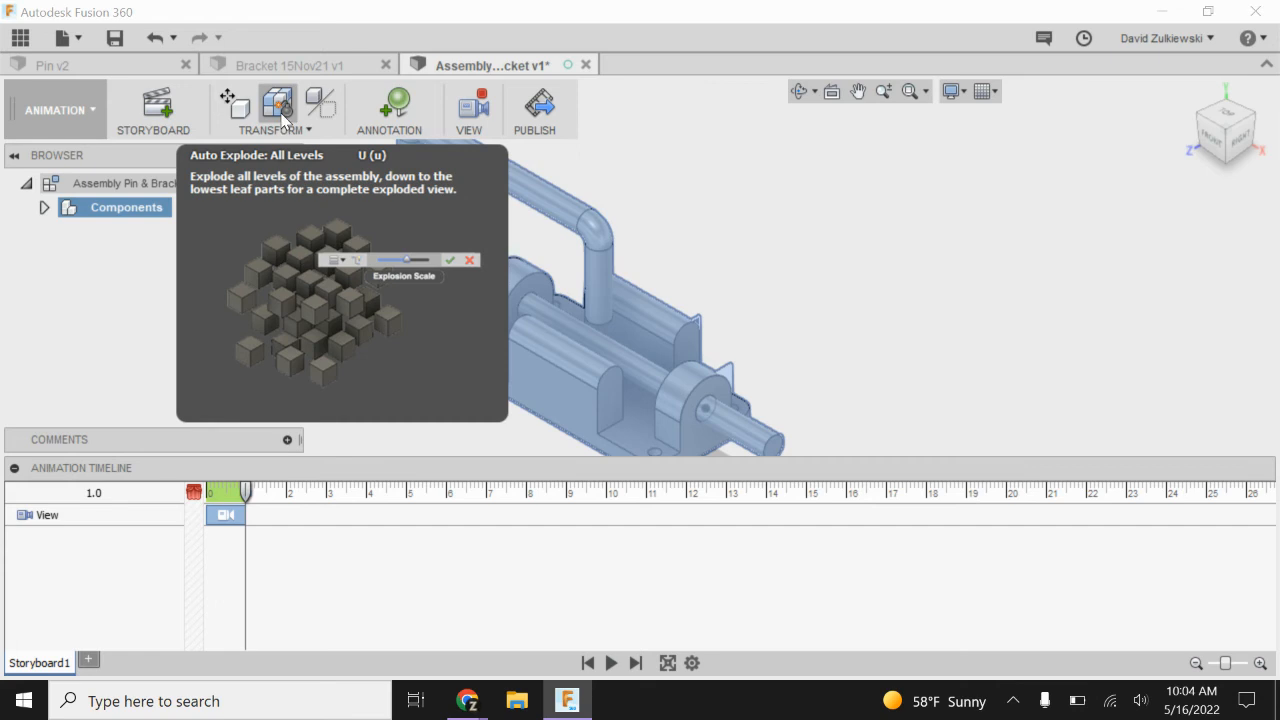
{"action": "left_click", "coordinate": [284, 114]}
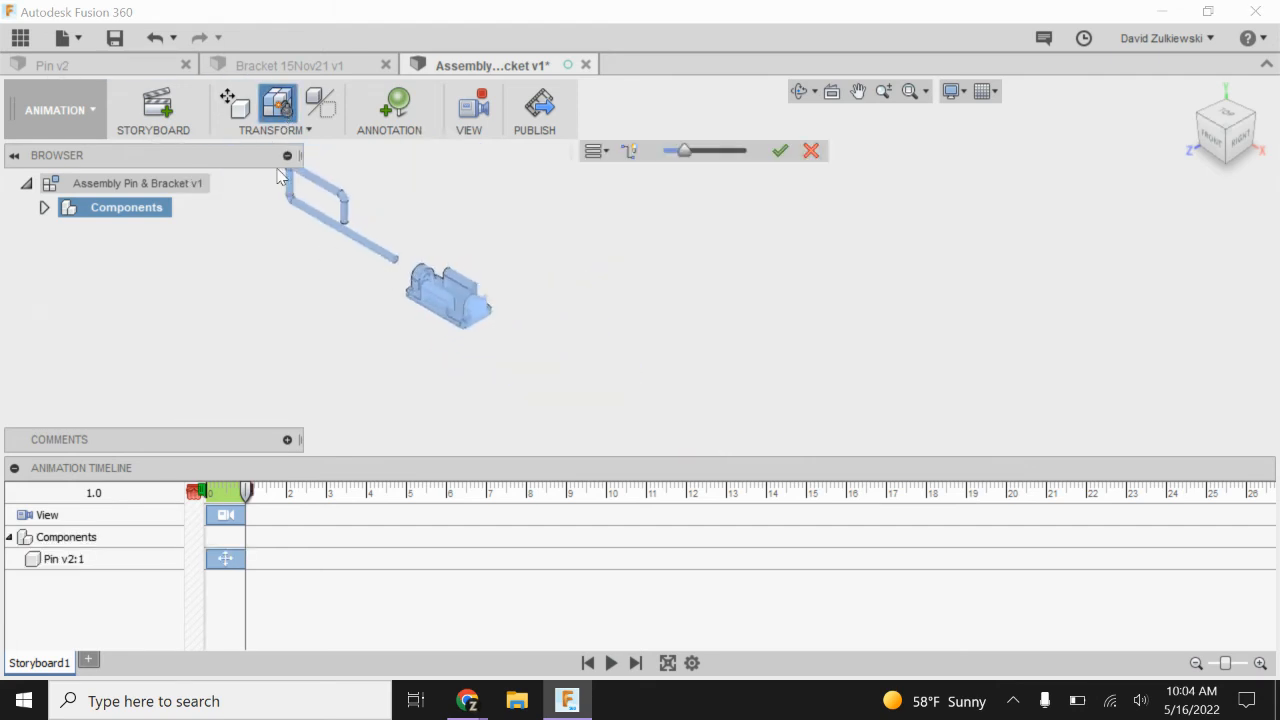
{"action": "scroll", "coordinate": [280, 174], "scroll_direction": "up", "scroll_amount": 3}
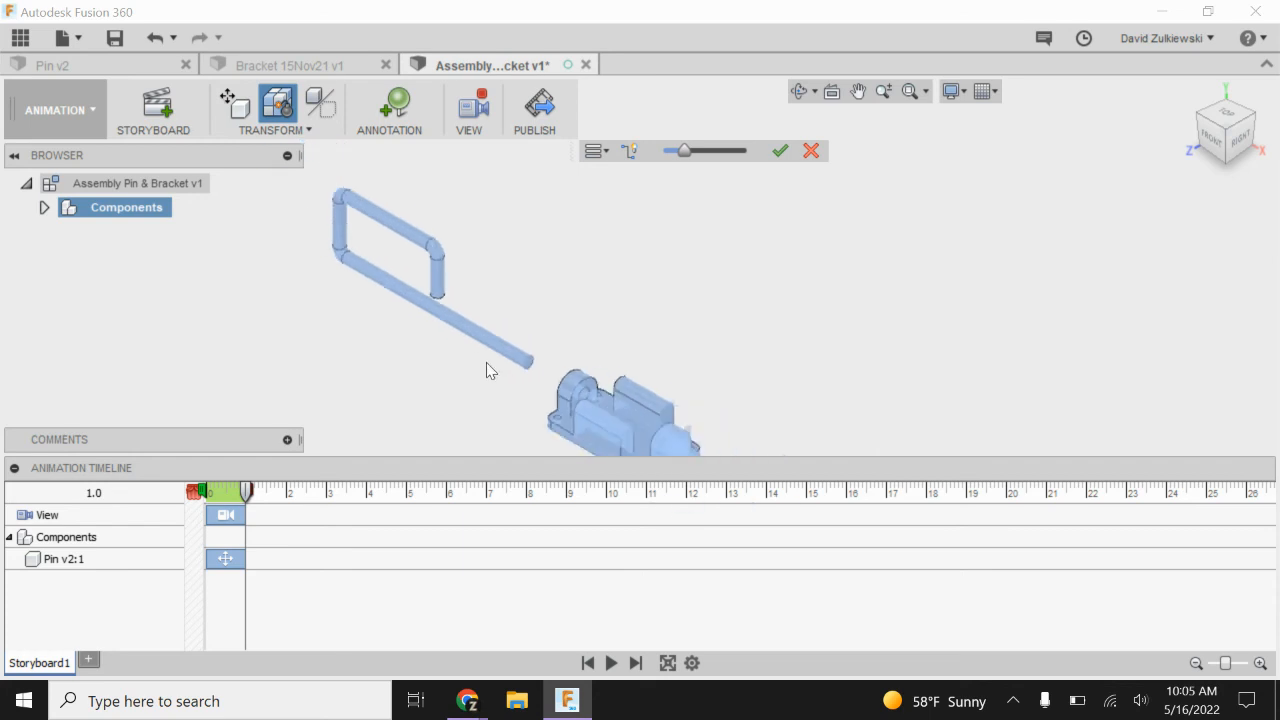
{"action": "scroll", "coordinate": [516, 412], "scroll_direction": "up", "scroll_amount": 1}
{"action": "mouse_move", "coordinate": [683, 151]}
{"action": "left_mouse_down"}
{"action": "mouse_move", "coordinate": [712, 153]}
{"action": "mouse_move", "coordinate": [662, 155]}
{"action": "mouse_move", "coordinate": [686, 160]}
{"action": "left_mouse_up"}
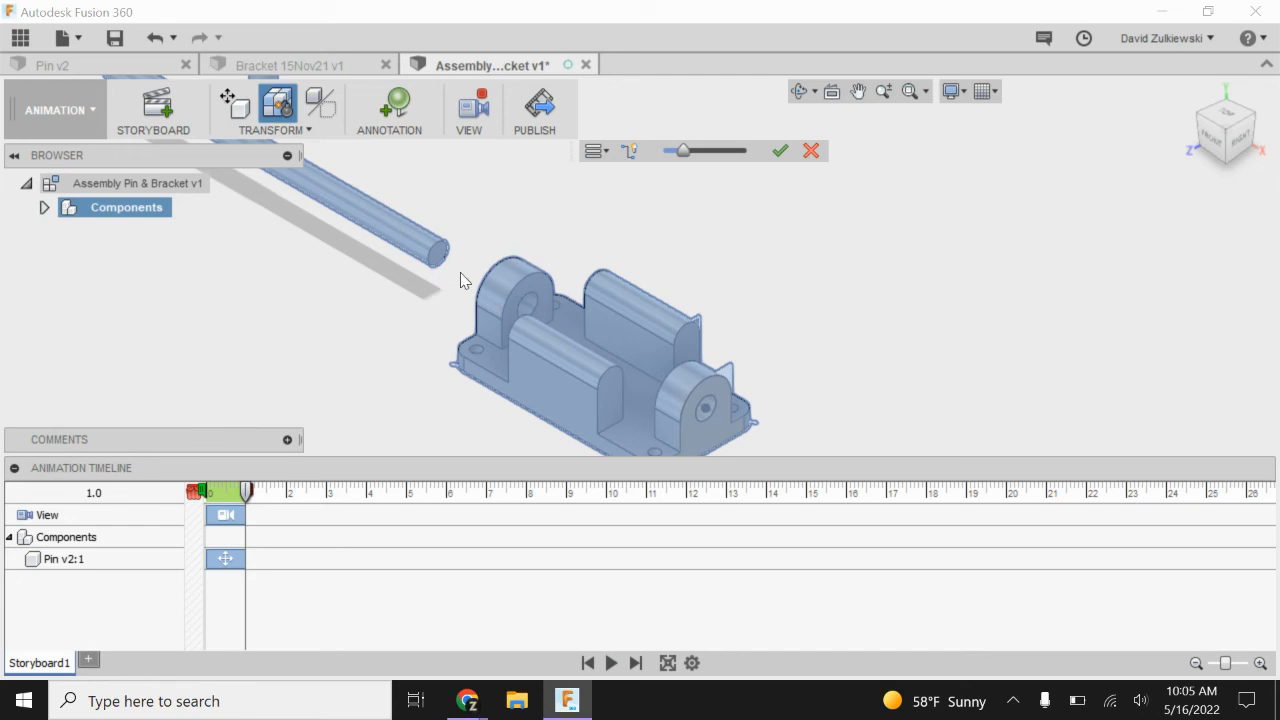
{"action": "left_click", "coordinate": [781, 151]}
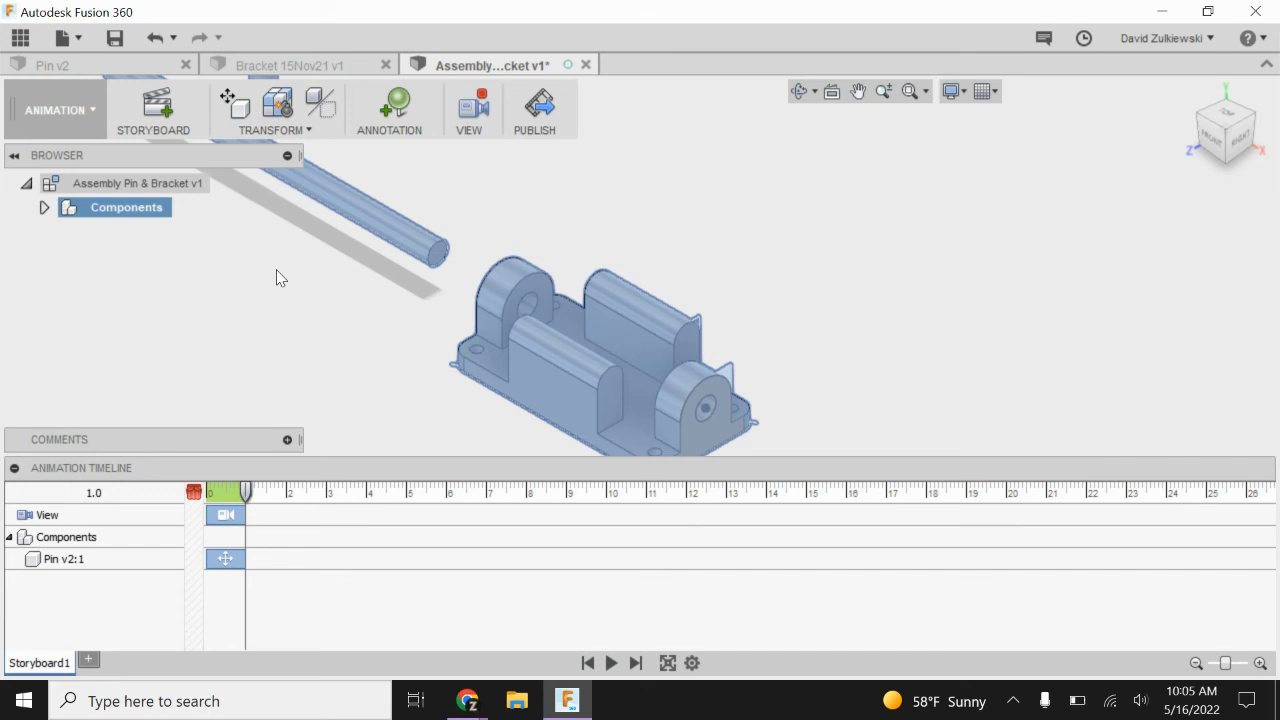
- Save the assembly as version "User Saved" and create a new ASME drawing from animation Storyboard1, in inches on a B (17in x 11in) sheet
{"action": "scroll", "coordinate": [278, 288], "scroll_direction": "down", "scroll_amount": 4}
{"action": "scroll", "coordinate": [240, 276], "scroll_direction": "up", "scroll_amount": 3}
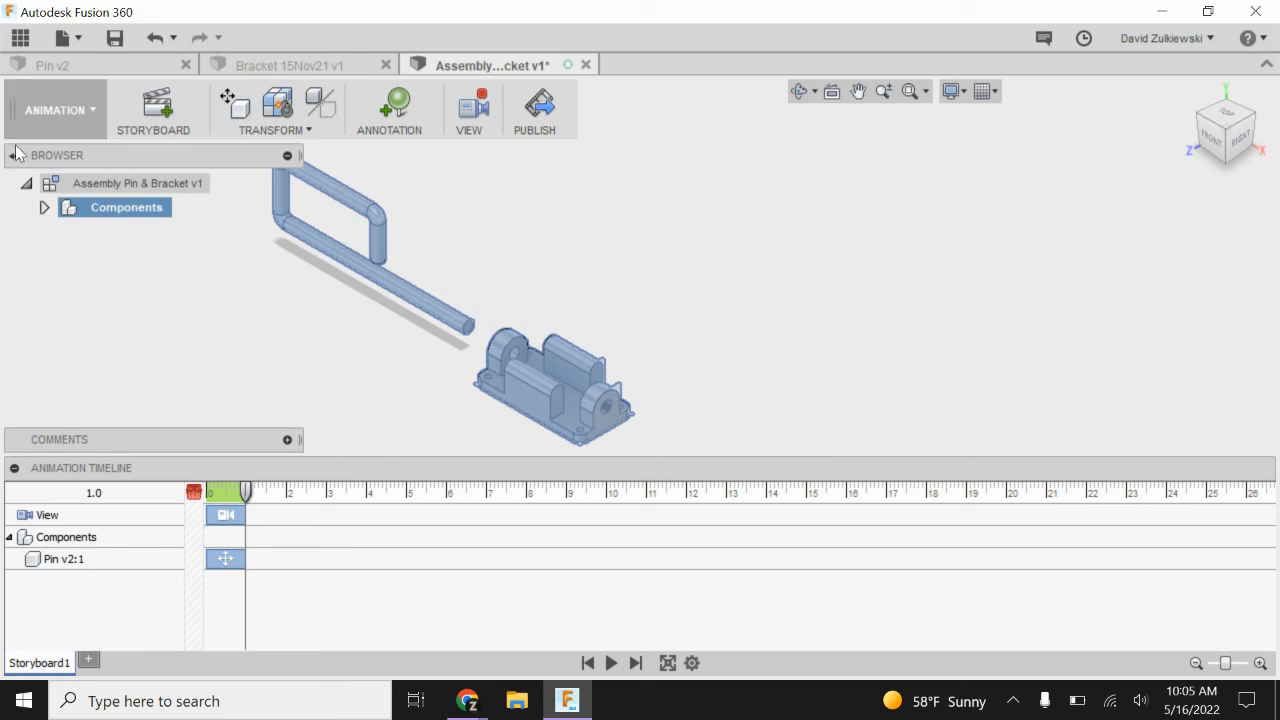
{"action": "left_click", "coordinate": [40, 126]}
{"action": "mouse_move", "coordinate": [77, 367]}
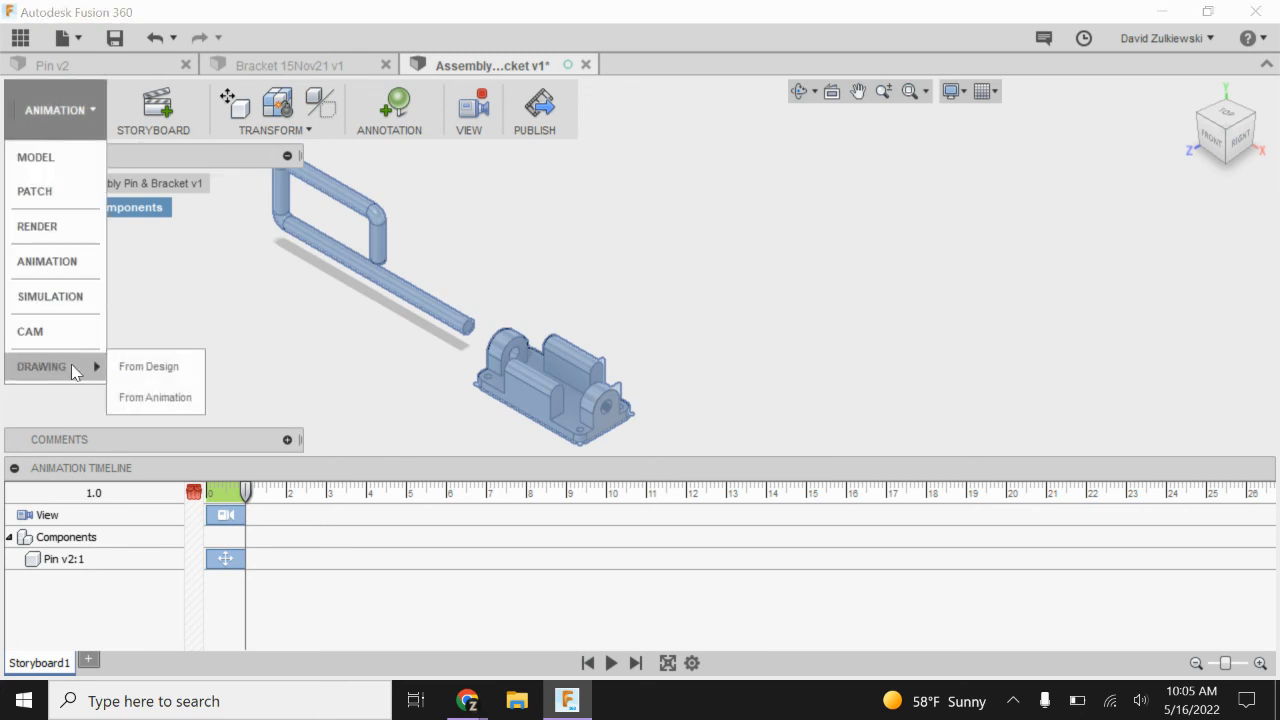
{"action": "left_click", "coordinate": [145, 398]}
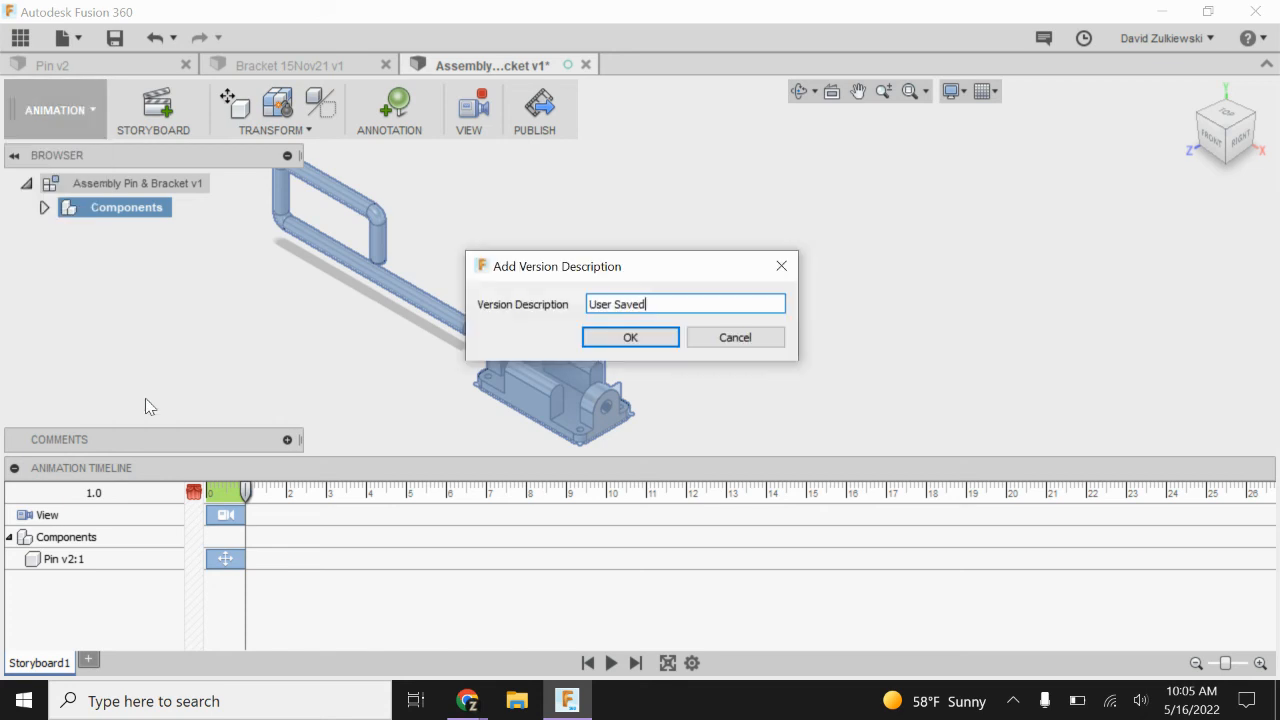
{"action": "left_click", "coordinate": [612, 342]}
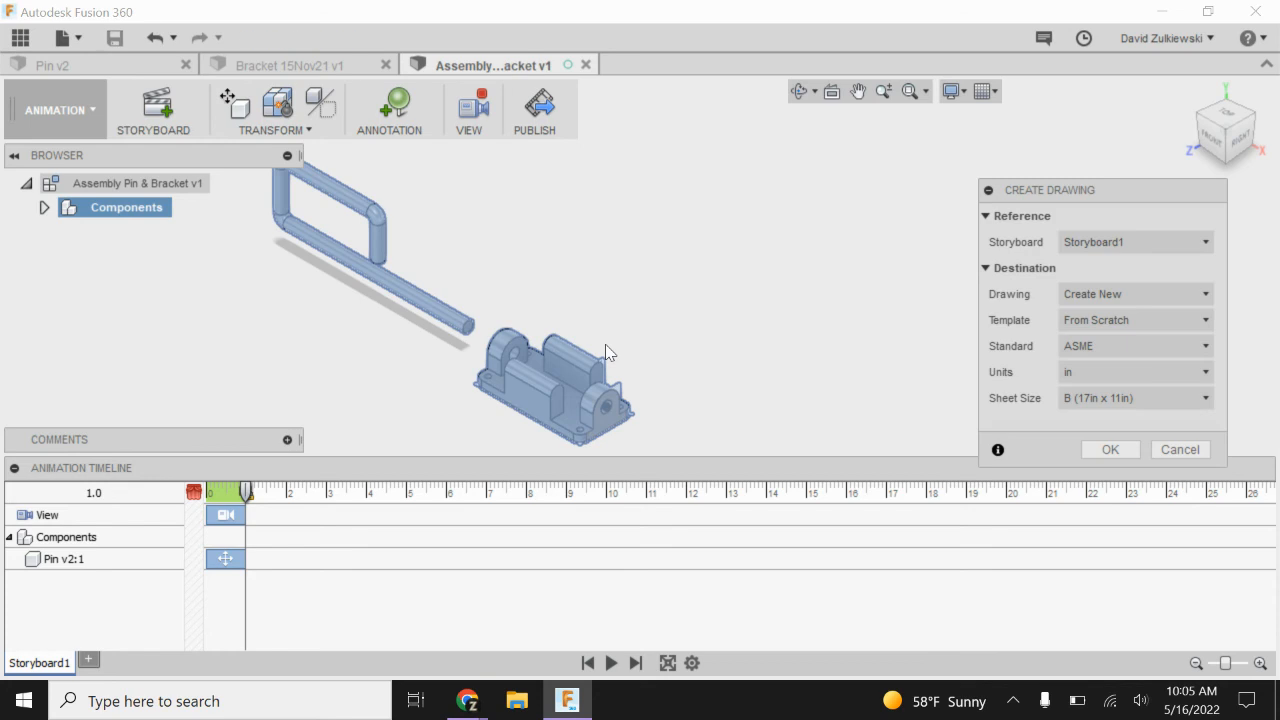
{"action": "left_click", "coordinate": [1110, 449]}
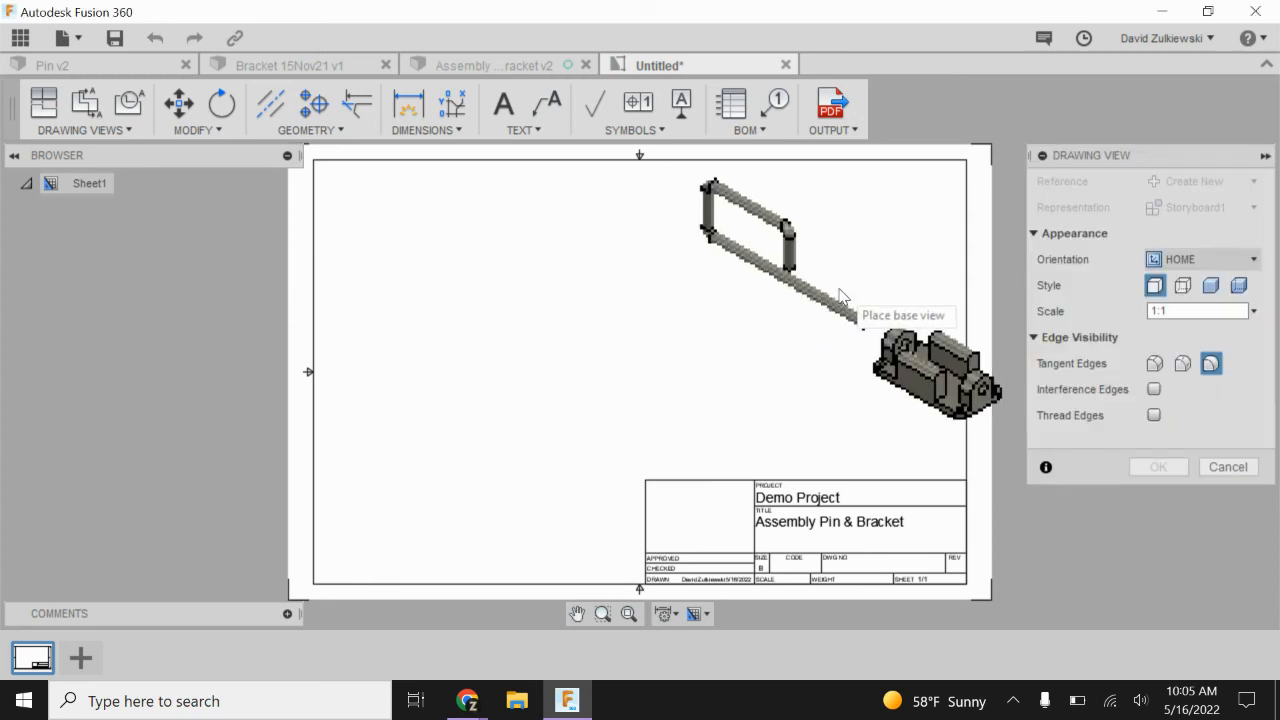
- Place the exploded Storyboard1 base view in HOME orientation at 1:2 scale and move it to the sheet's upper-right corner
{"action": "left_click", "coordinate": [789, 286]}
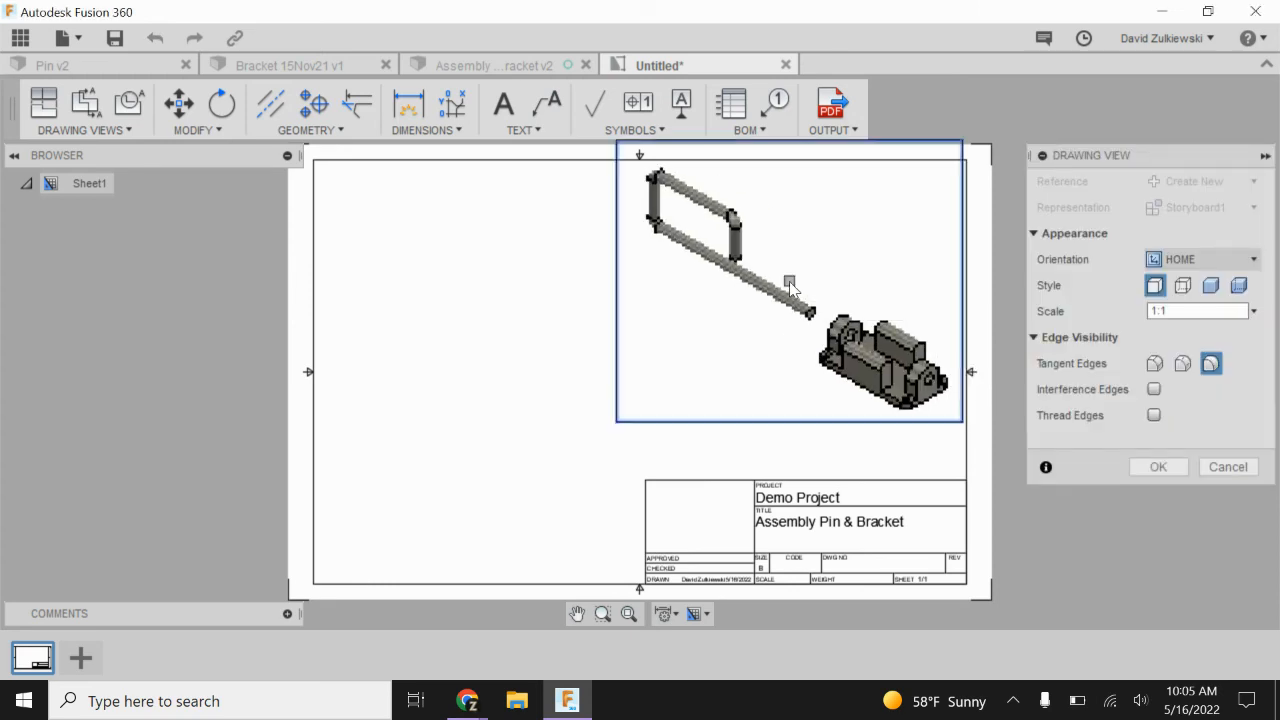
{"action": "left_click", "coordinate": [1254, 311]}
{"action": "left_click", "coordinate": [1188, 361]}
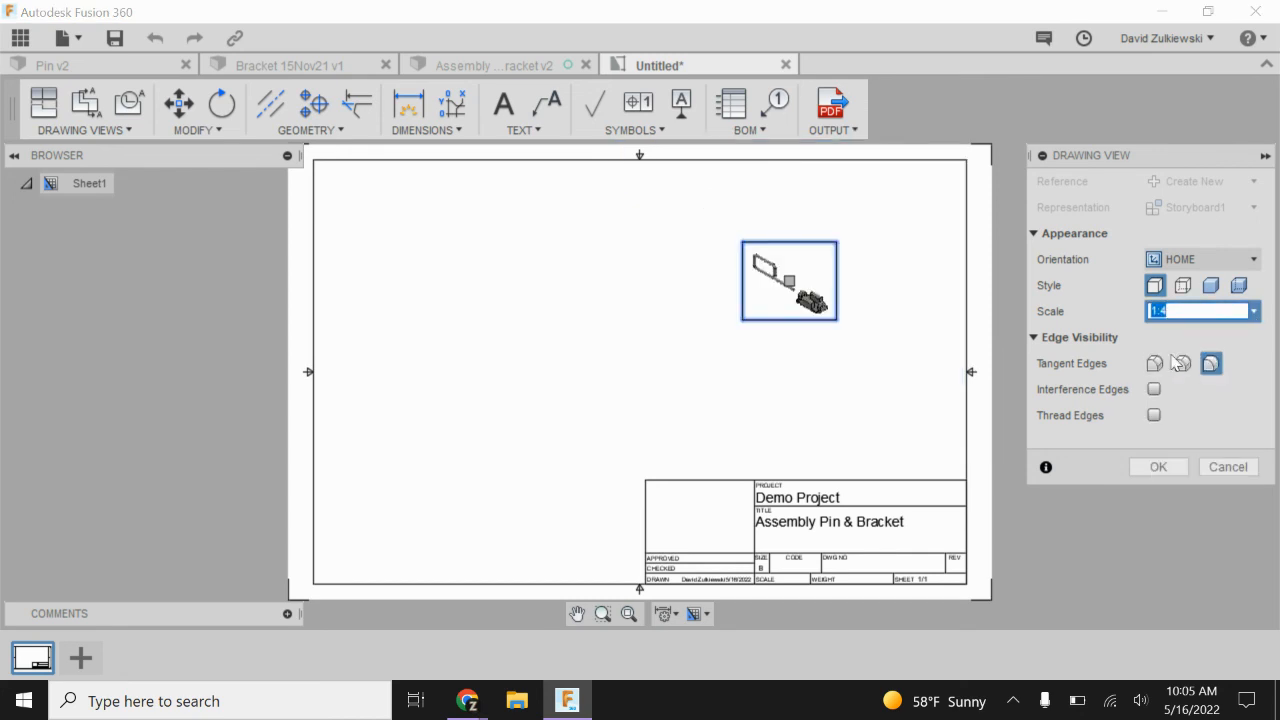
{"action": "left_click", "coordinate": [1256, 312]}
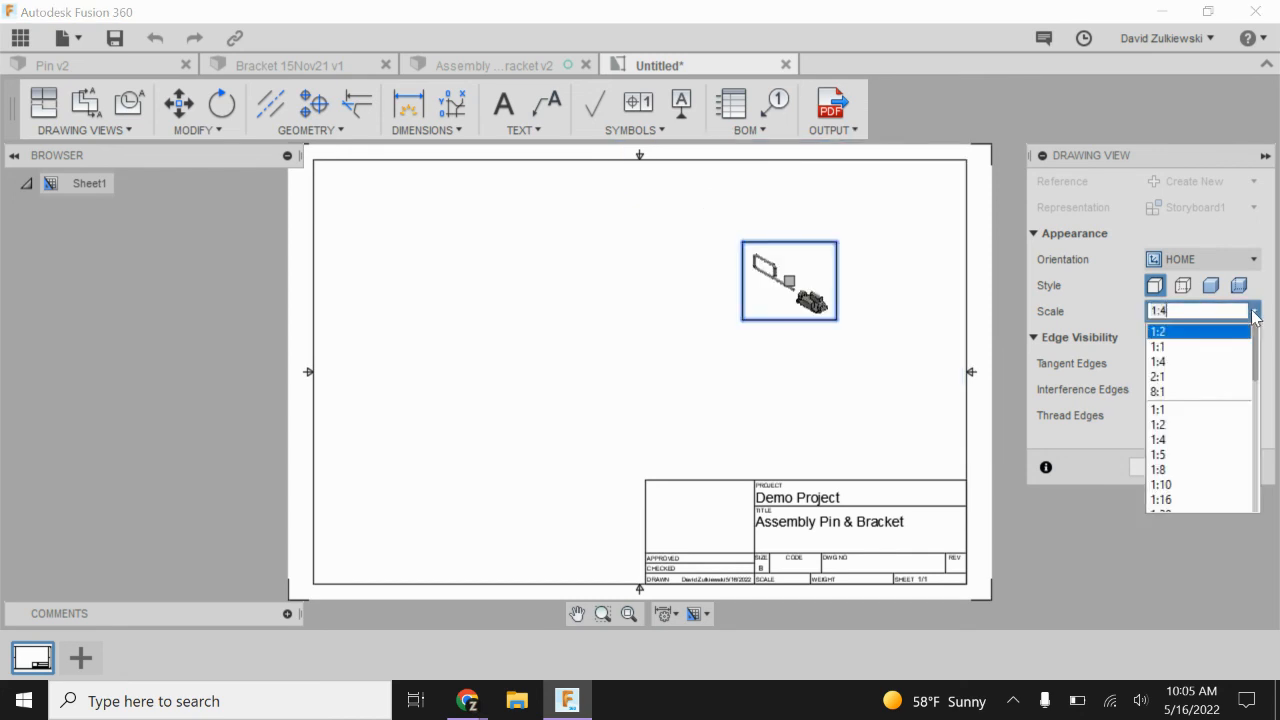
{"action": "left_click", "coordinate": [1166, 343]}
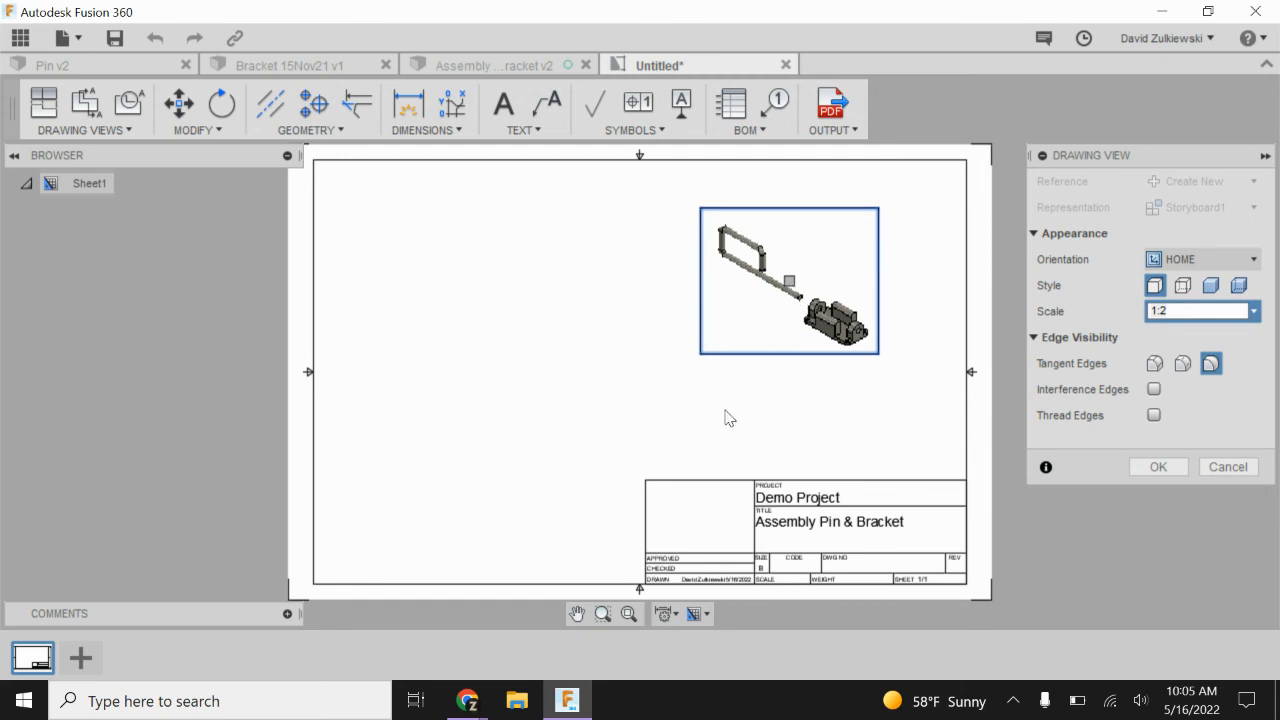
{"action": "left_click", "coordinate": [1157, 466]}
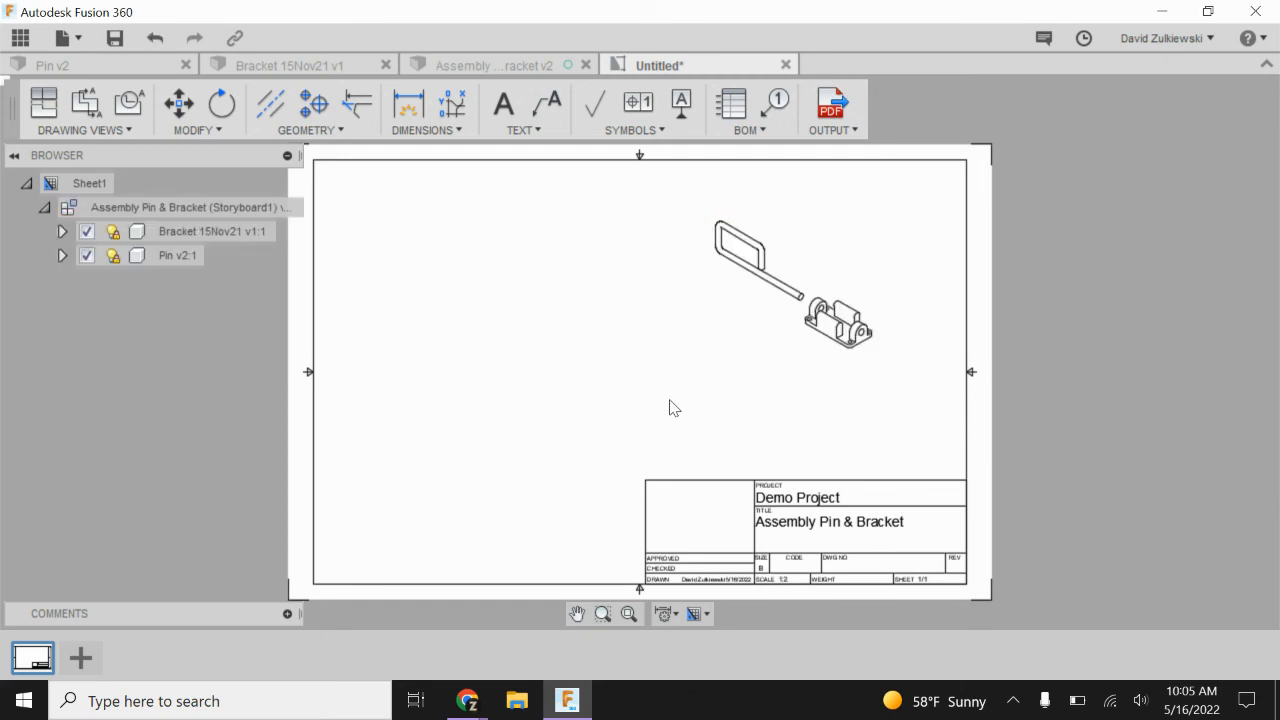
{"action": "left_click", "coordinate": [794, 288]}
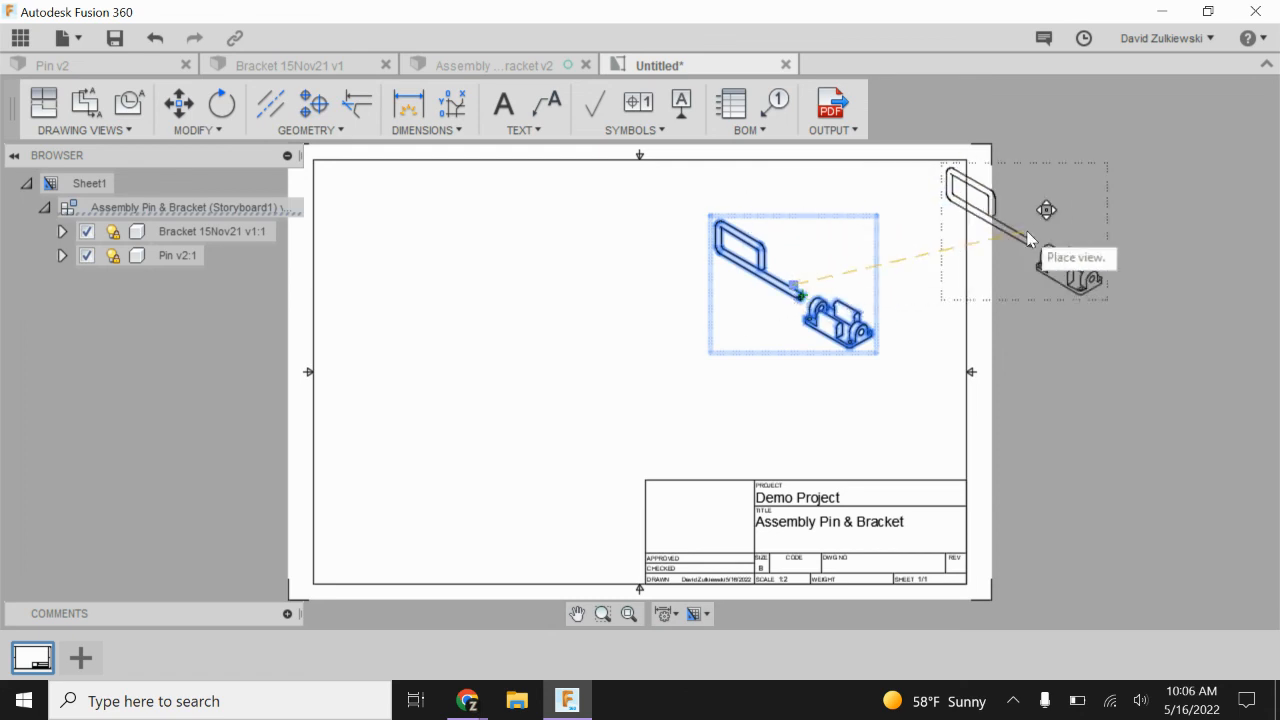
{"action": "key", "text": "Escape"}
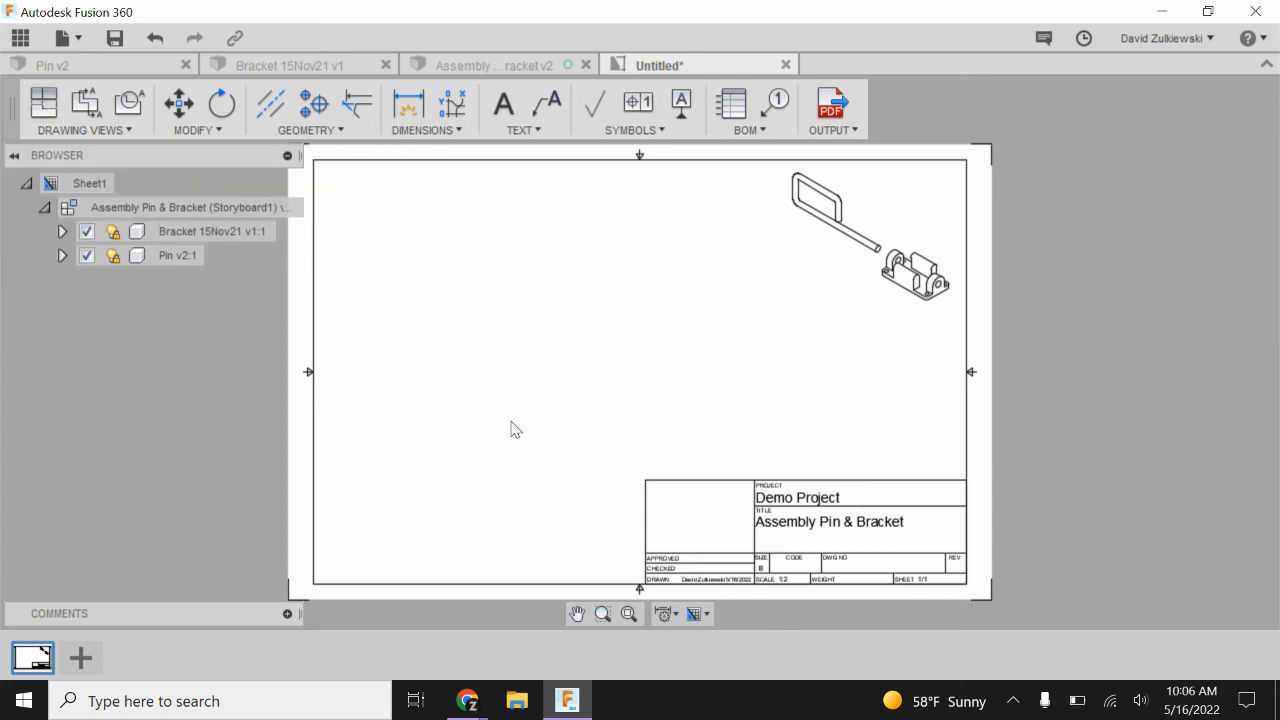
{"action": "right_click", "coordinate": [471, 419]}
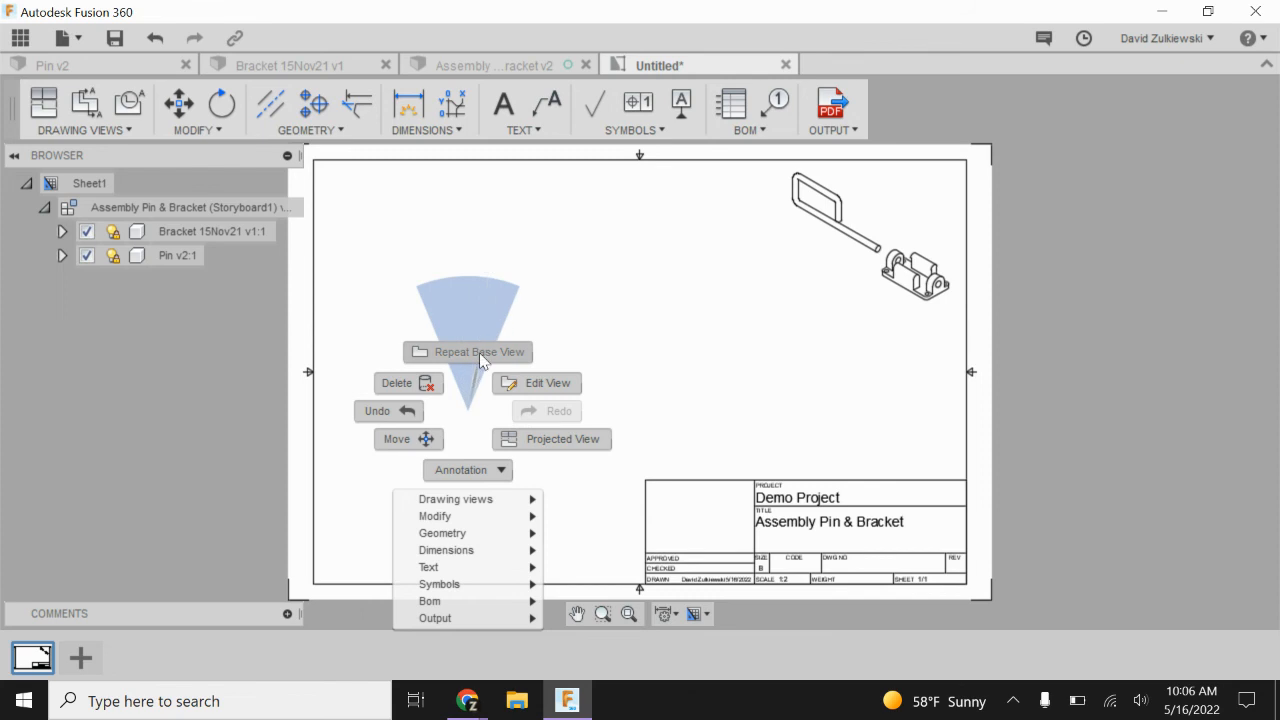
{"action": "left_click", "coordinate": [669, 328]}
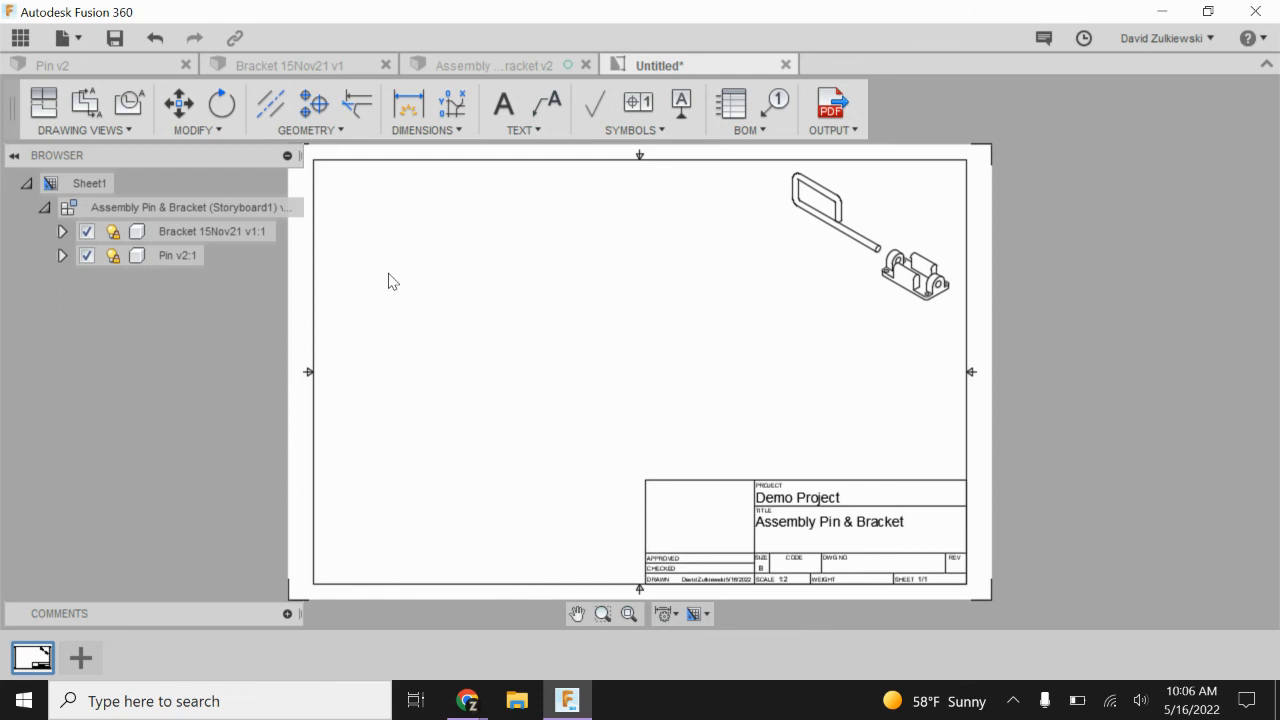
{"action": "right_click", "coordinate": [512, 363]}
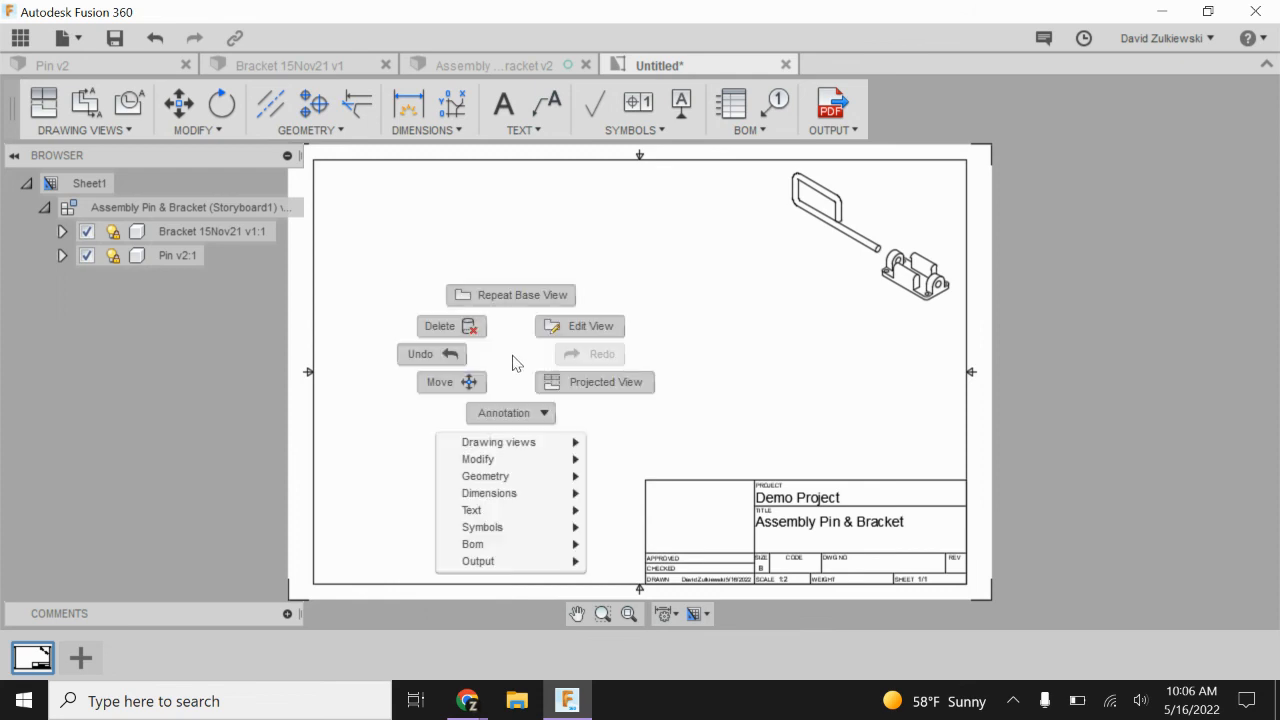
{"action": "left_click", "coordinate": [775, 352]}
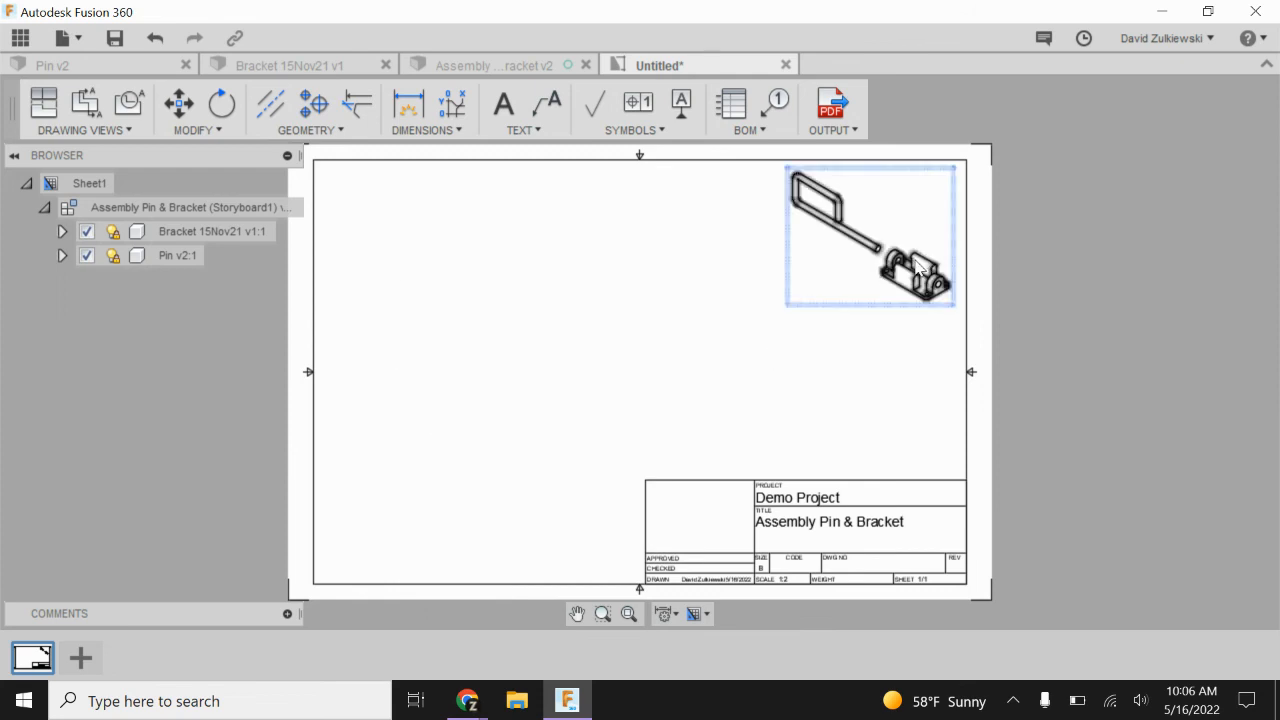
{"action": "right_click", "coordinate": [873, 252]}
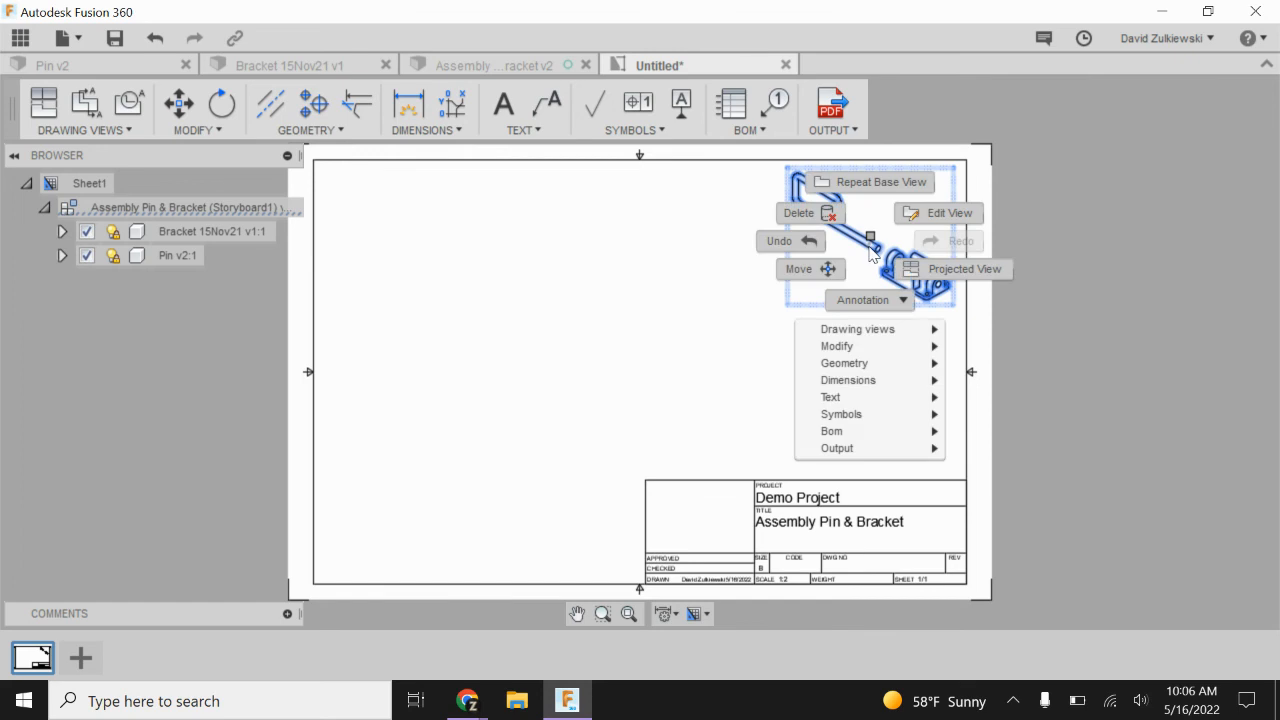
{"action": "mouse_move", "coordinate": [870, 337]}
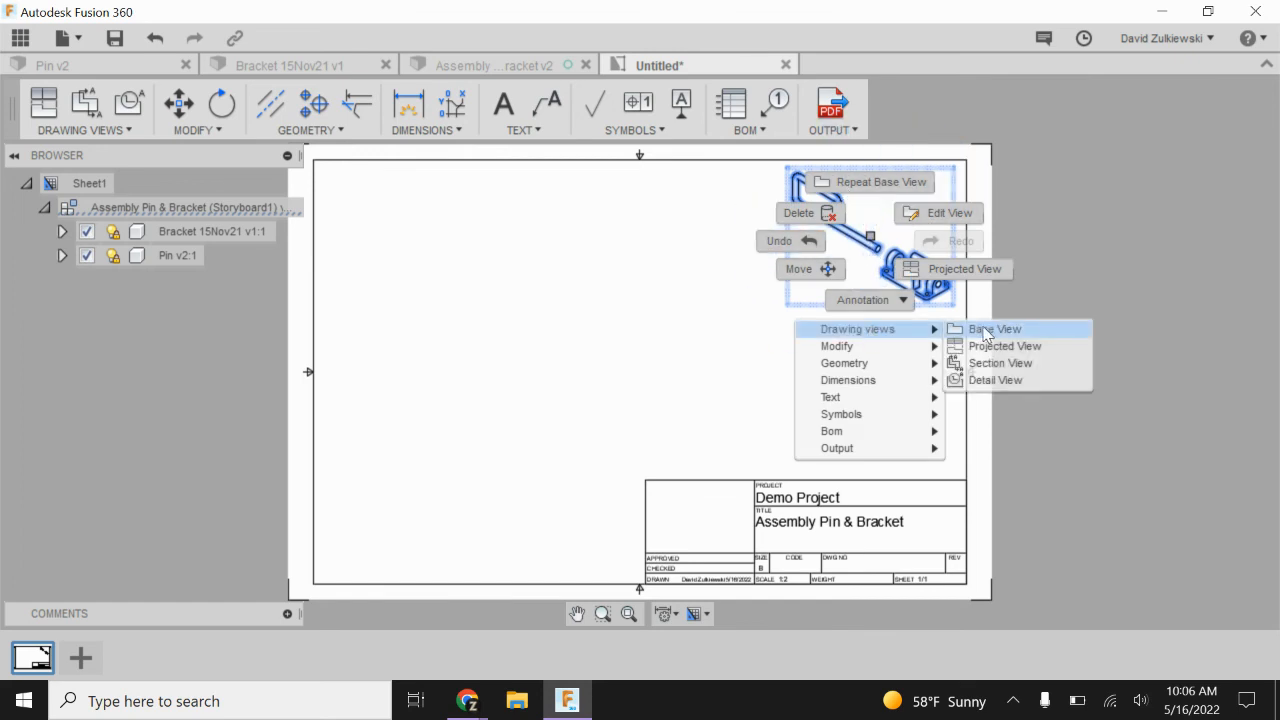
{"action": "key", "text": "Escape"}
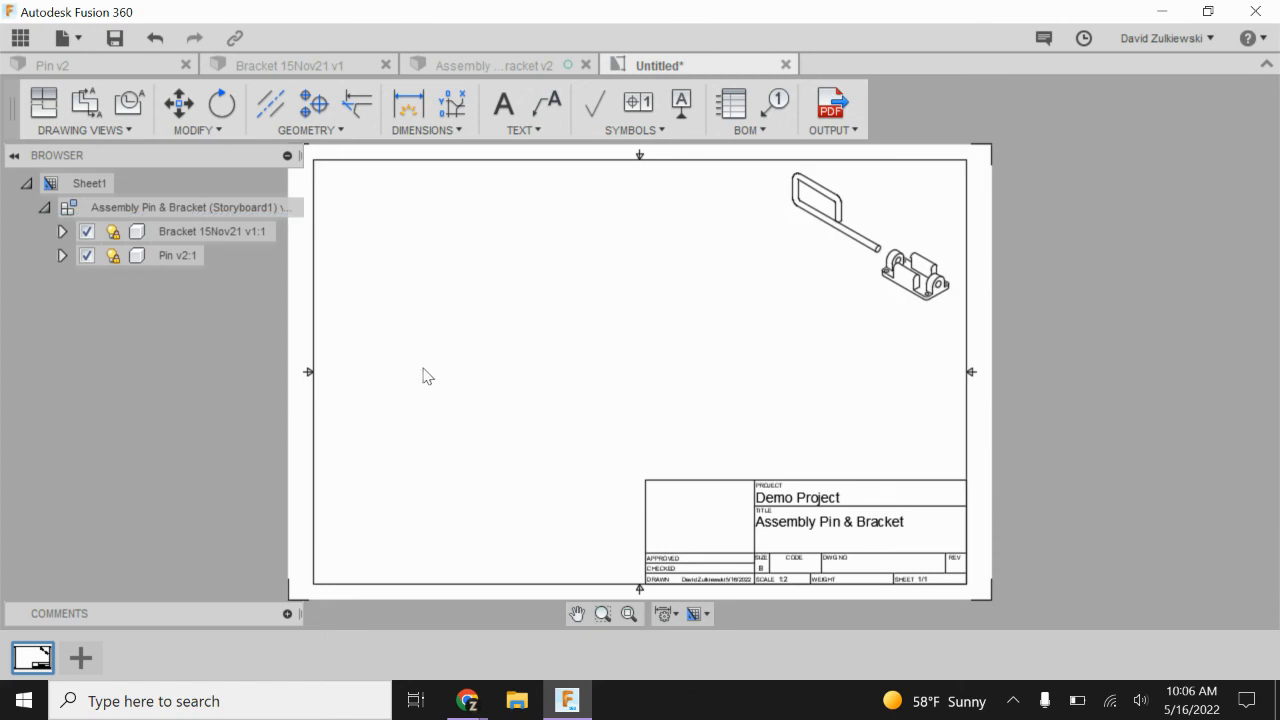
- Place a Front base view of the assembled model at 1:1 scale on the left half of the sheet
{"action": "right_click", "coordinate": [430, 368]}
{"action": "mouse_move", "coordinate": [470, 458]}
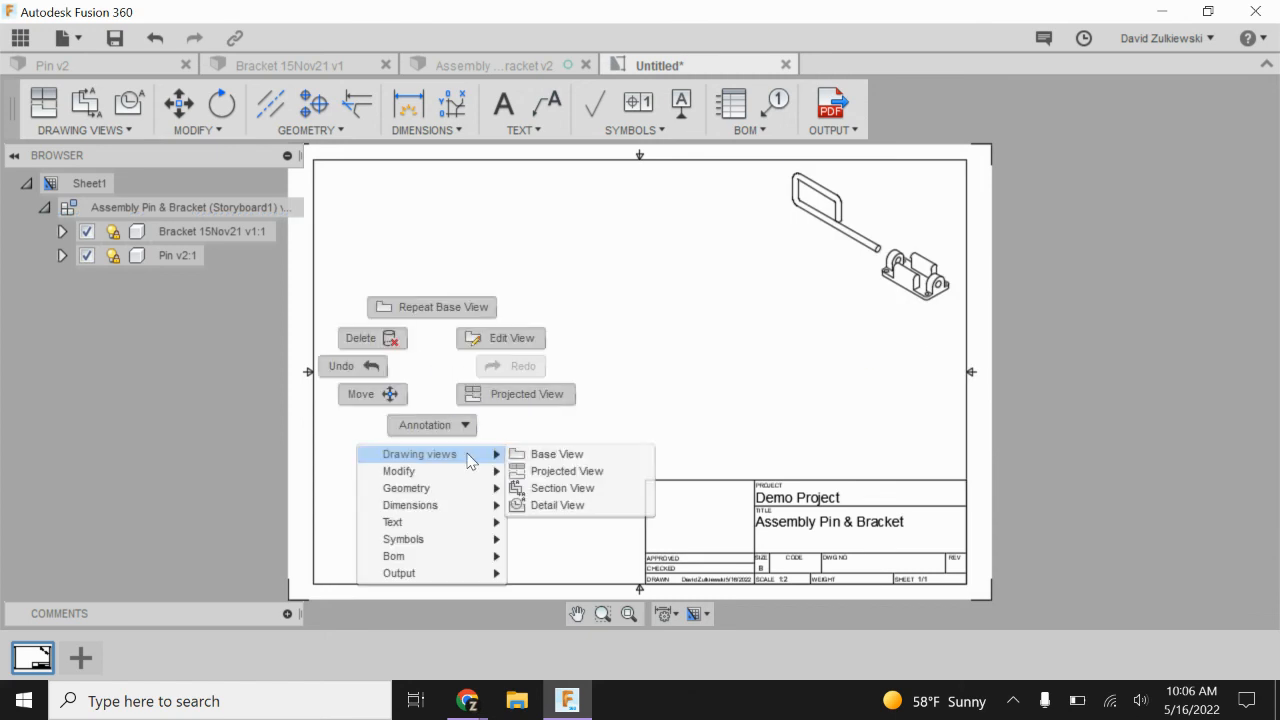
{"action": "left_click", "coordinate": [578, 461]}
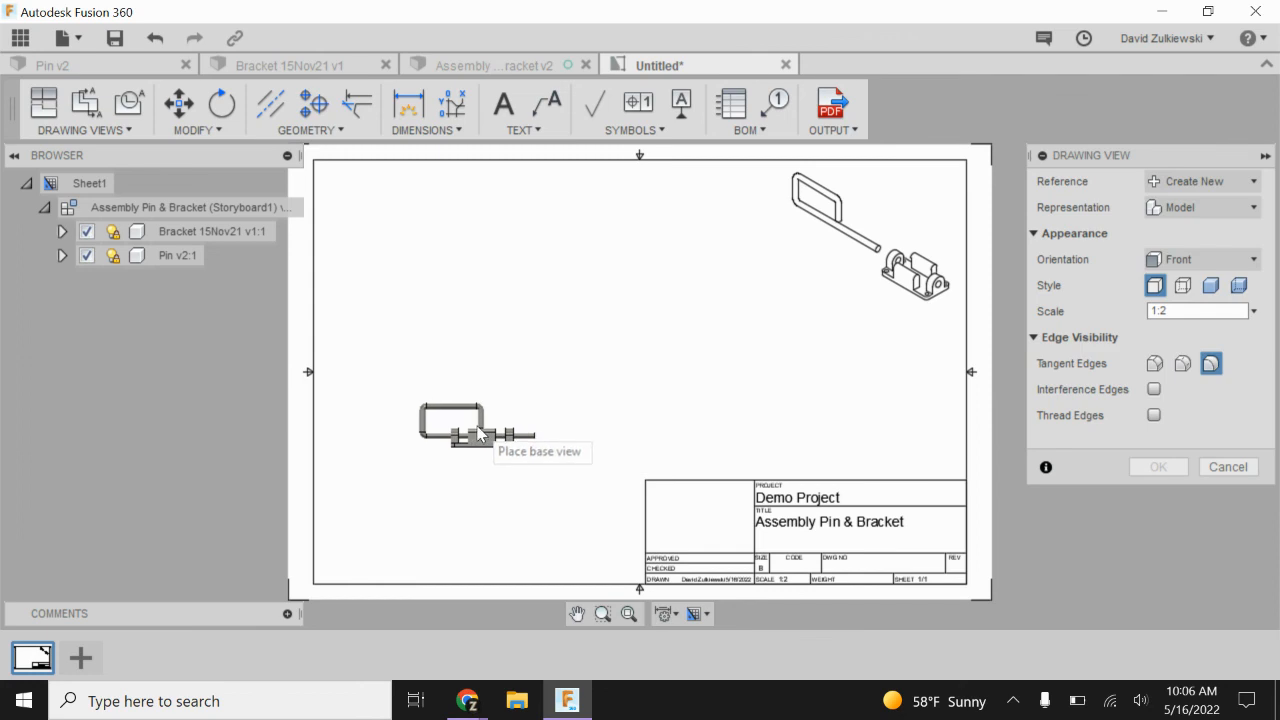
{"action": "left_click", "coordinate": [1245, 312]}
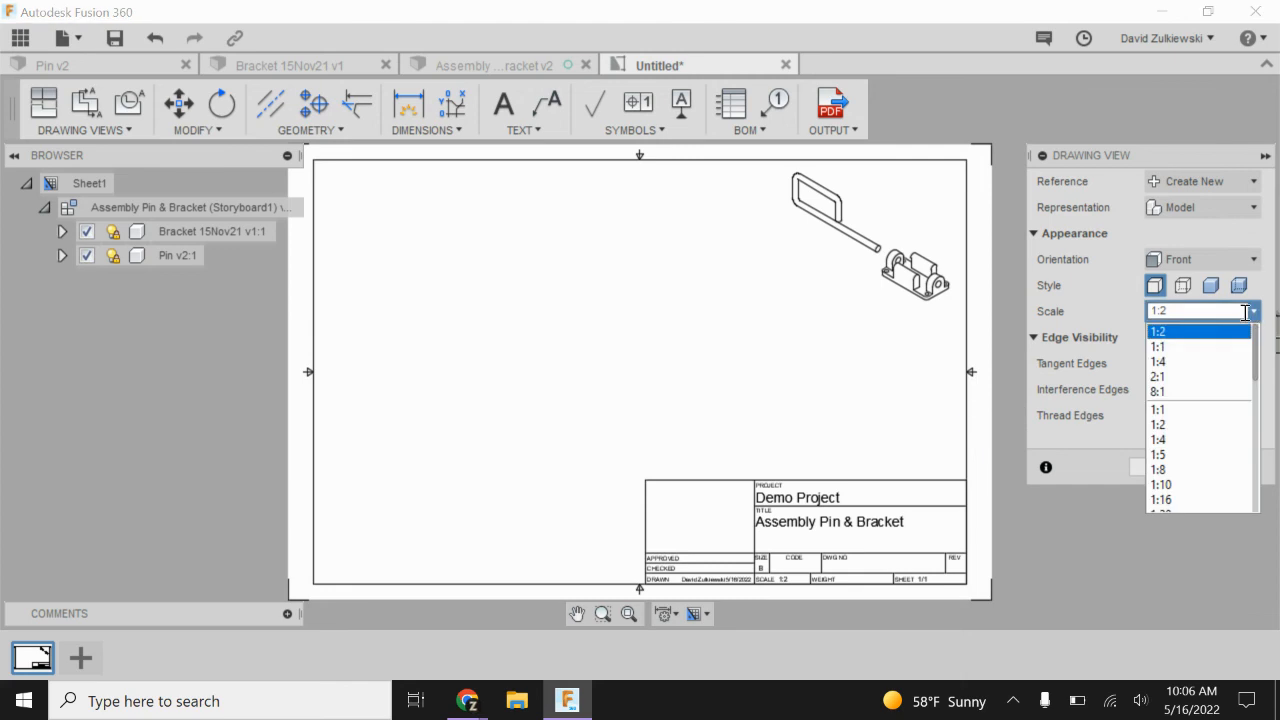
{"action": "left_click", "coordinate": [1162, 346]}
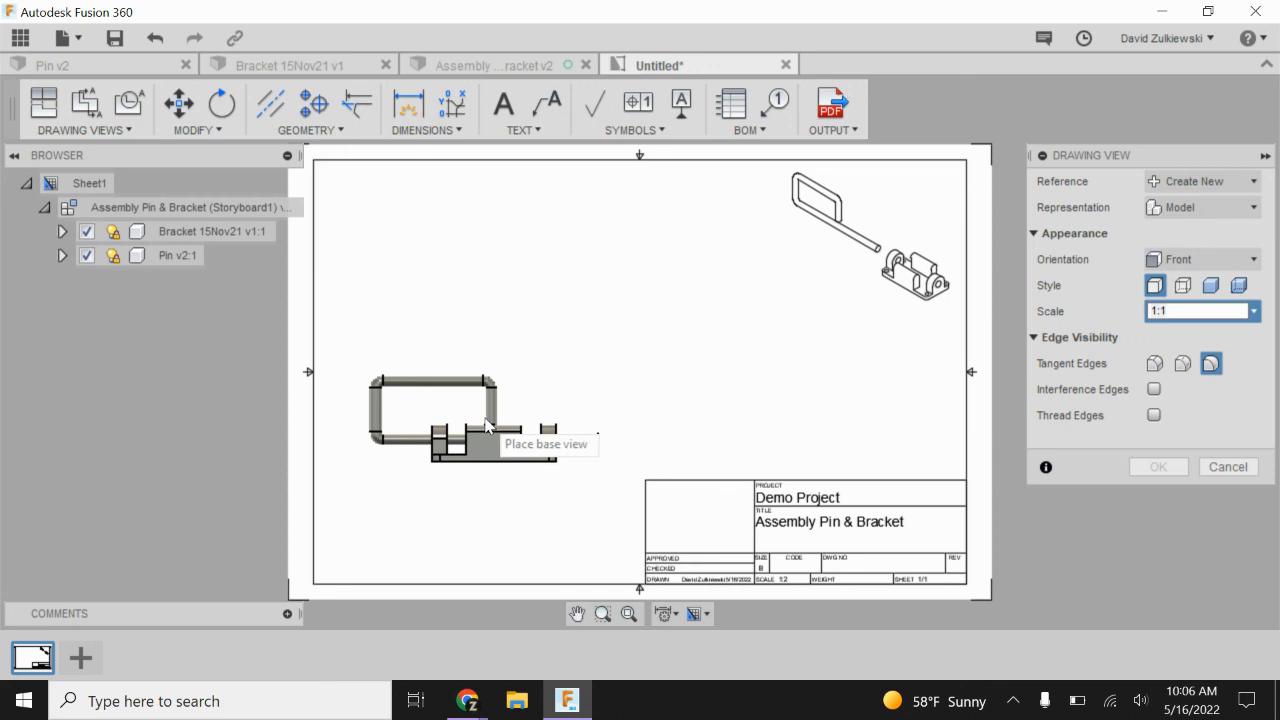
{"action": "left_click", "coordinate": [474, 368]}
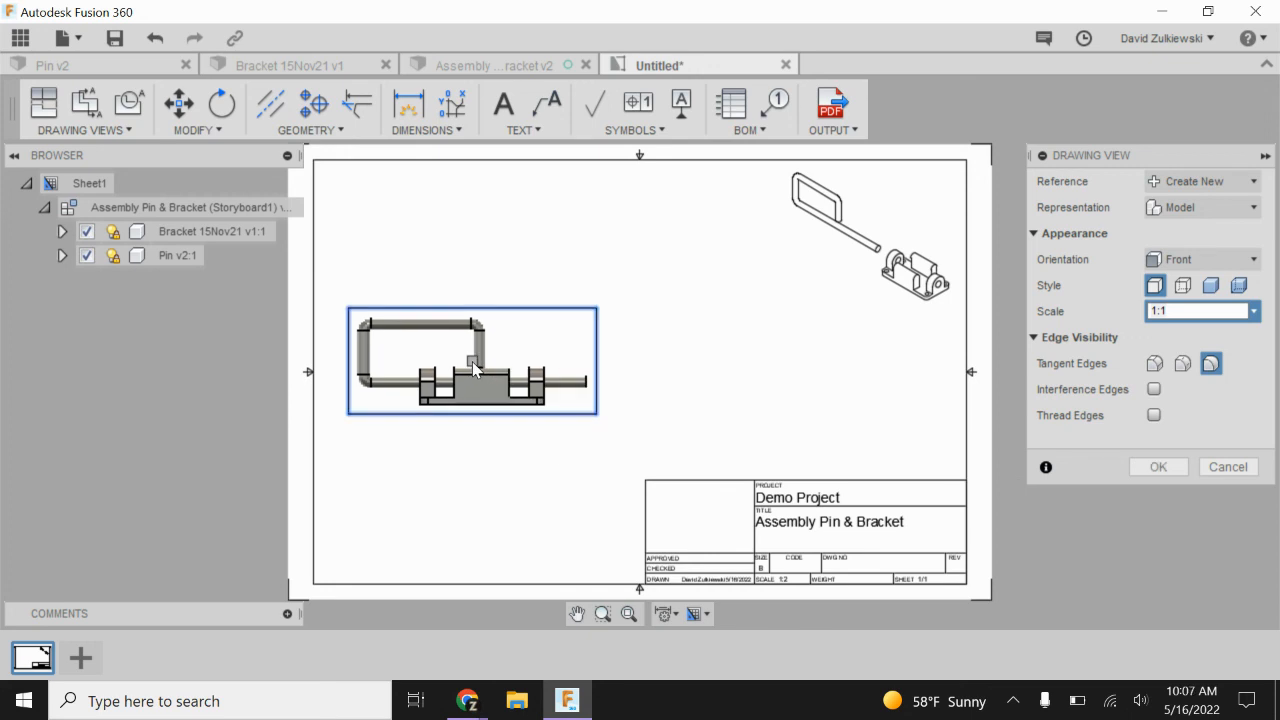
{"action": "left_click", "coordinate": [1150, 466]}
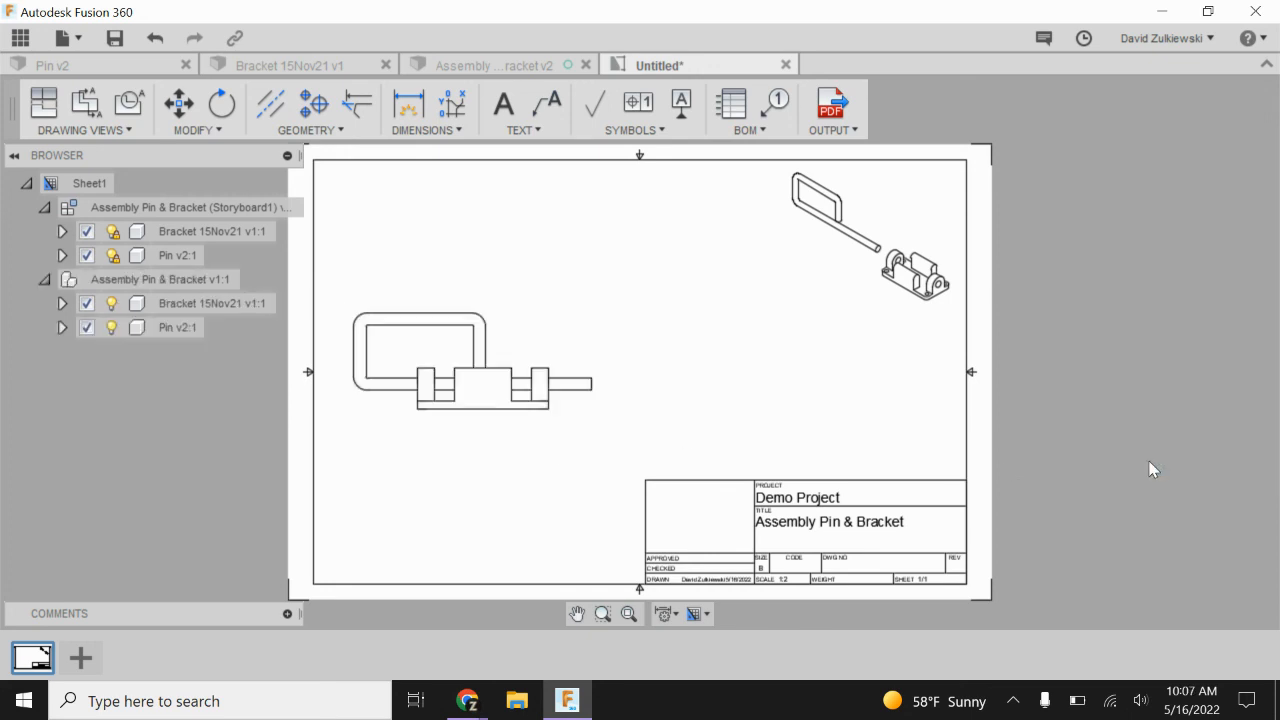
- Project a top view above the front view and a side view to its right, below the exploded view
{"action": "left_click", "coordinate": [462, 375]}
{"action": "key", "text": "p"}
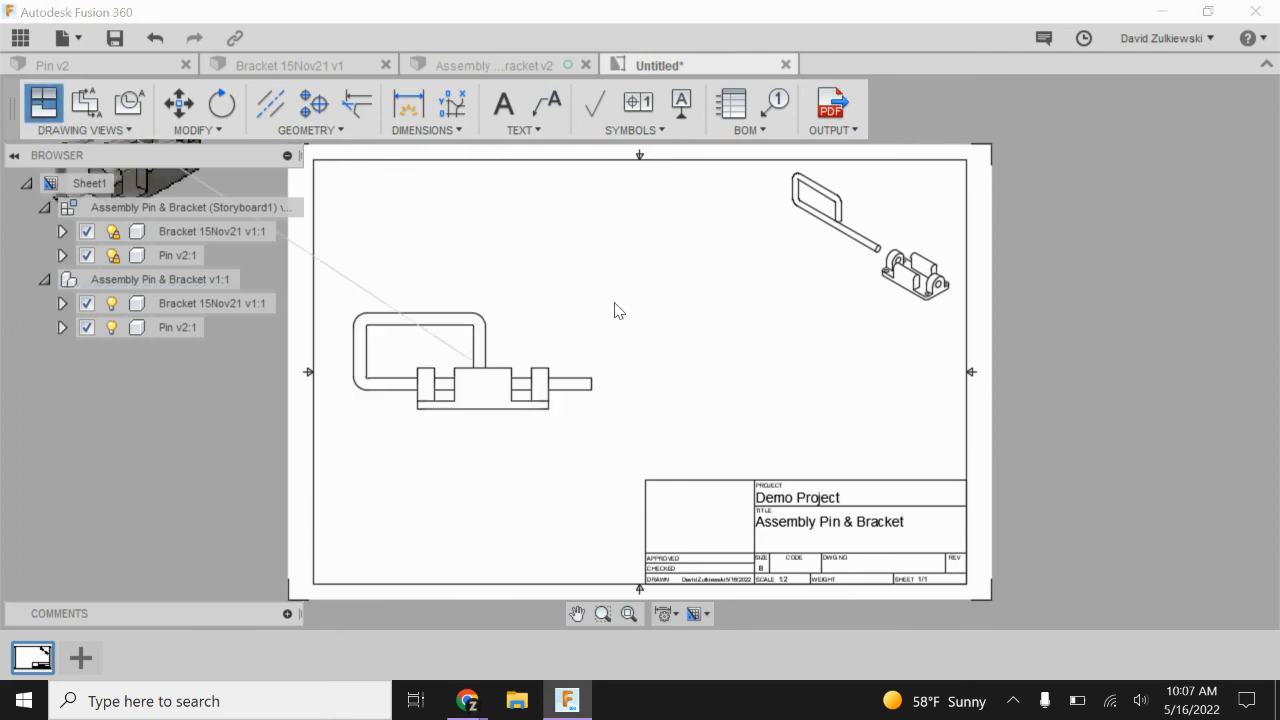
{"action": "left_click", "coordinate": [505, 385]}
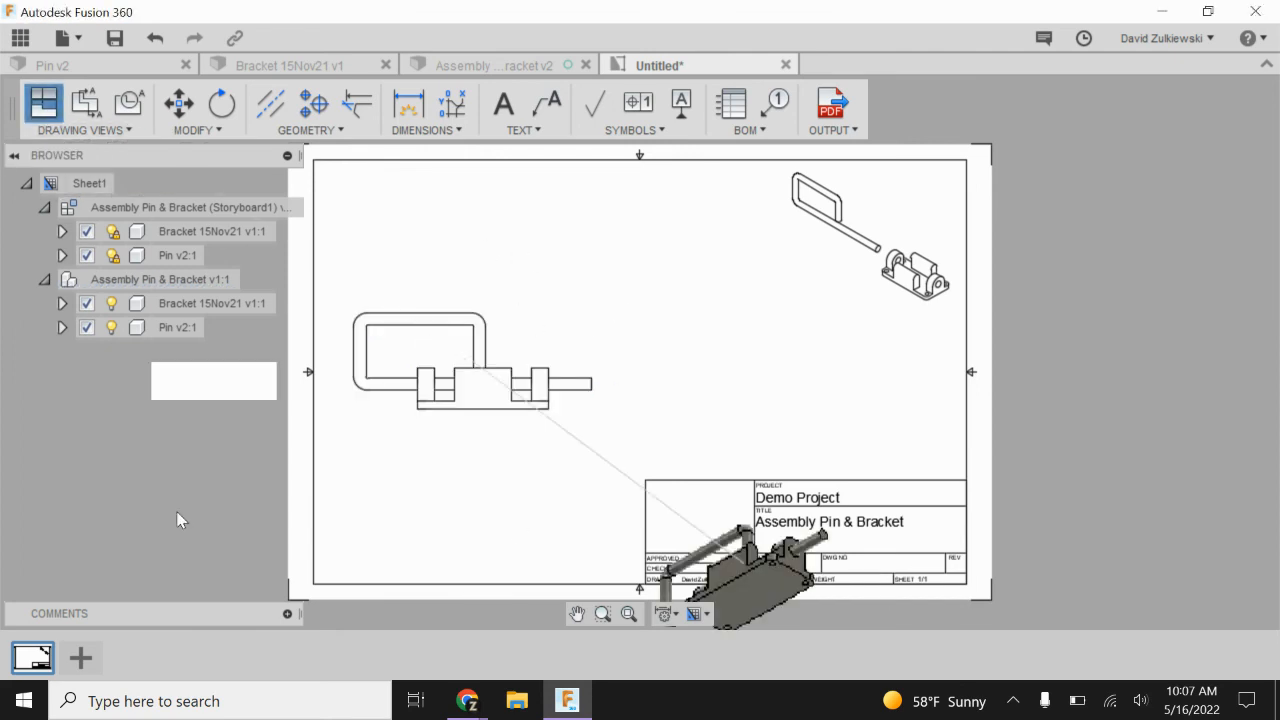
{"action": "left_click", "coordinate": [465, 229]}
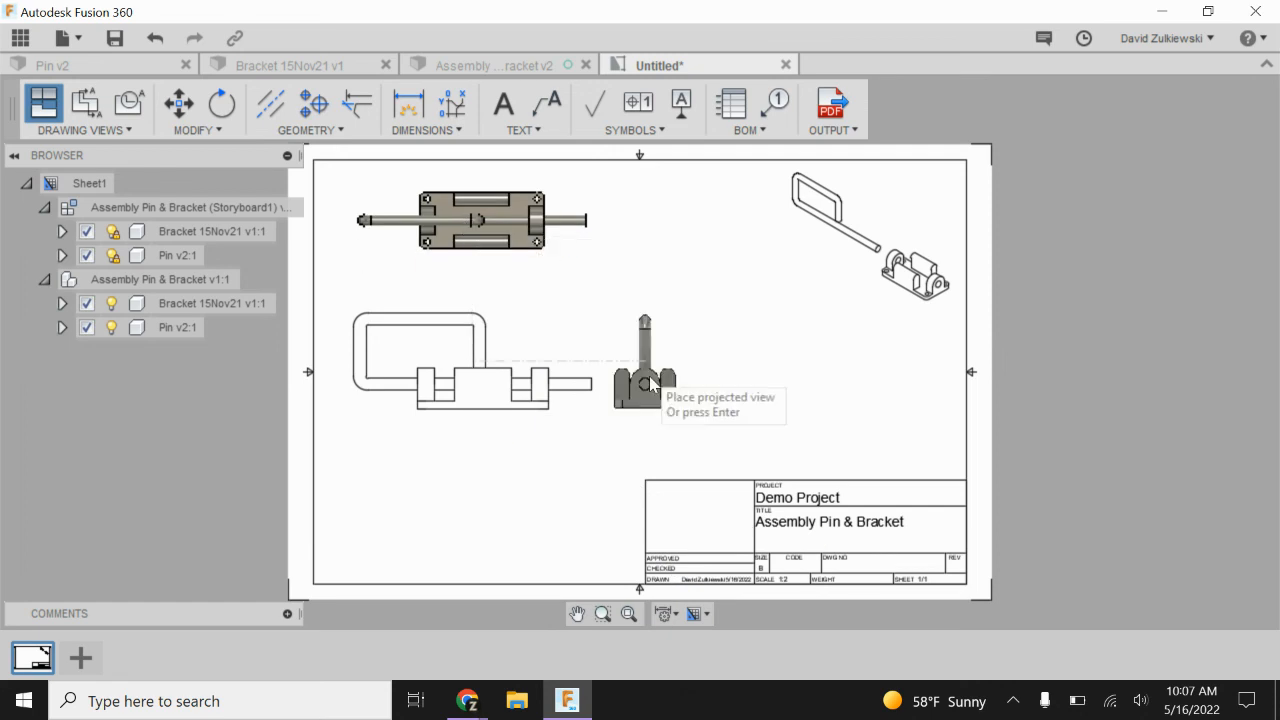
{"action": "left_click", "coordinate": [827, 397]}
{"action": "key", "text": "Return"}
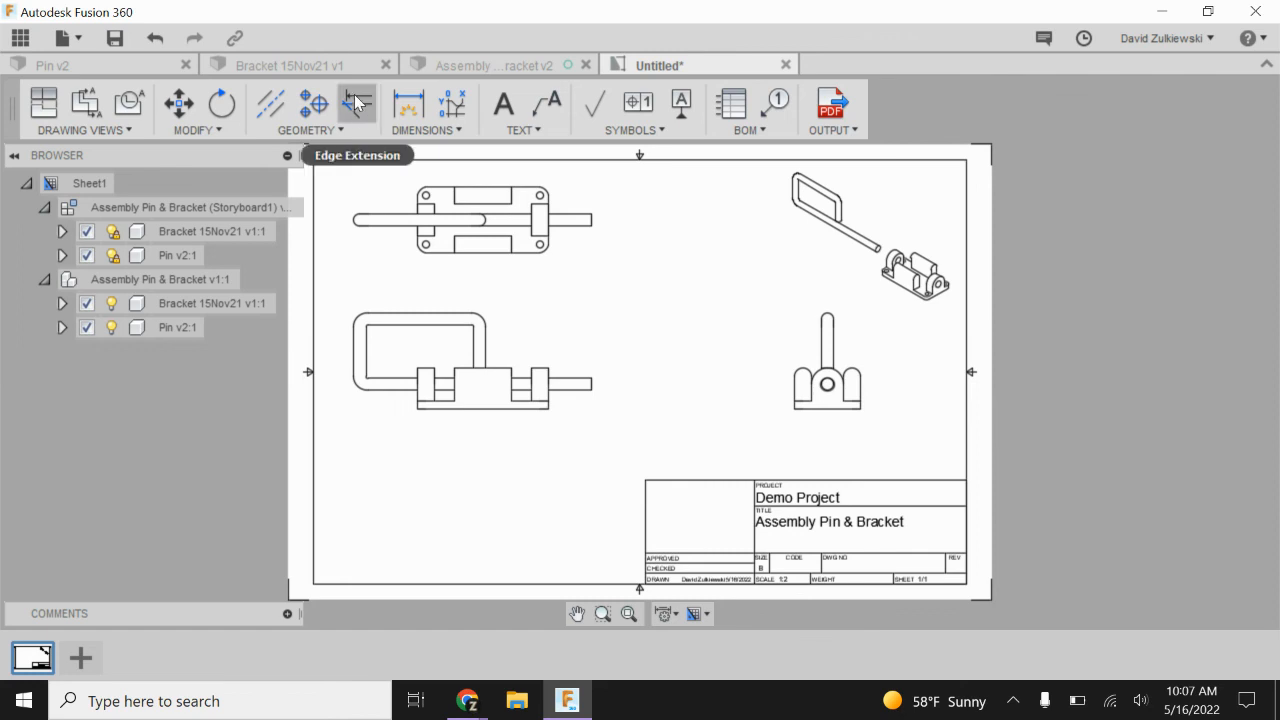
- Dimension the assembly's overall length below the front view and its overall height to the right of that view
{"action": "left_click", "coordinate": [408, 103]}
{"action": "left_click", "coordinate": [354, 375]}
{"action": "left_click", "coordinate": [591, 390]}
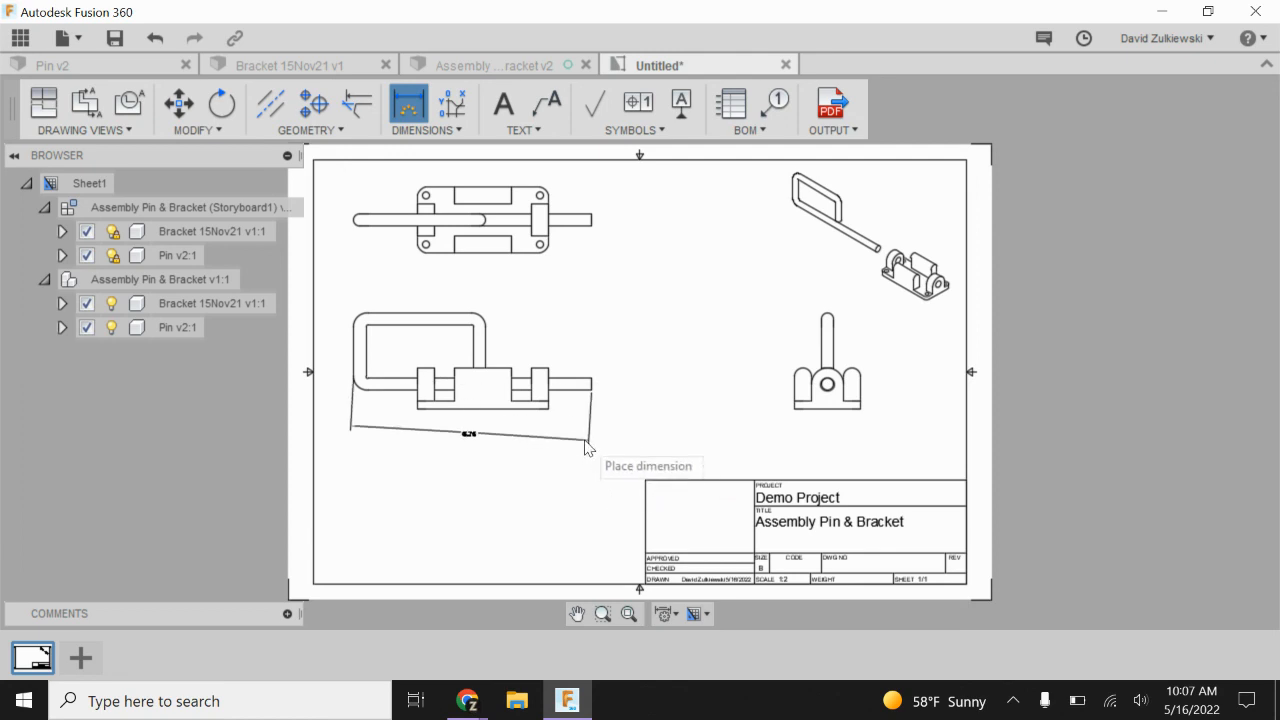
{"action": "left_click", "coordinate": [607, 443]}
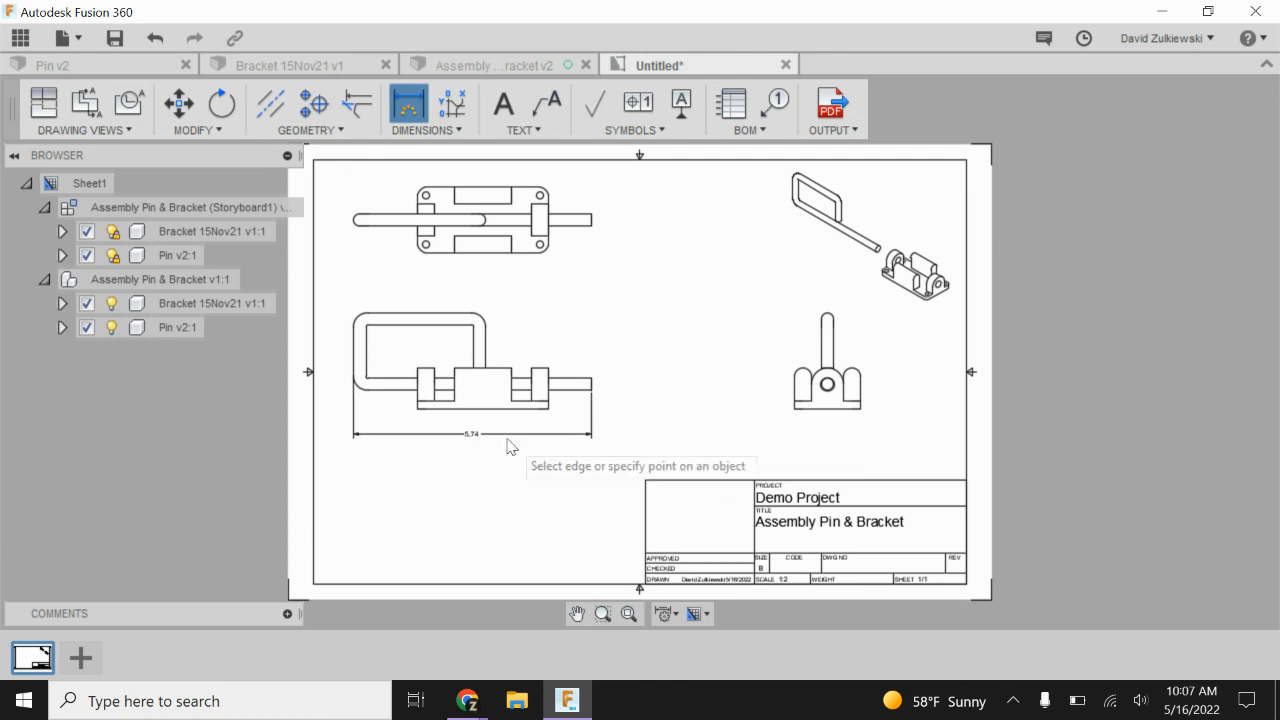
{"action": "left_click", "coordinate": [548, 408]}
{"action": "left_click", "coordinate": [472, 315]}
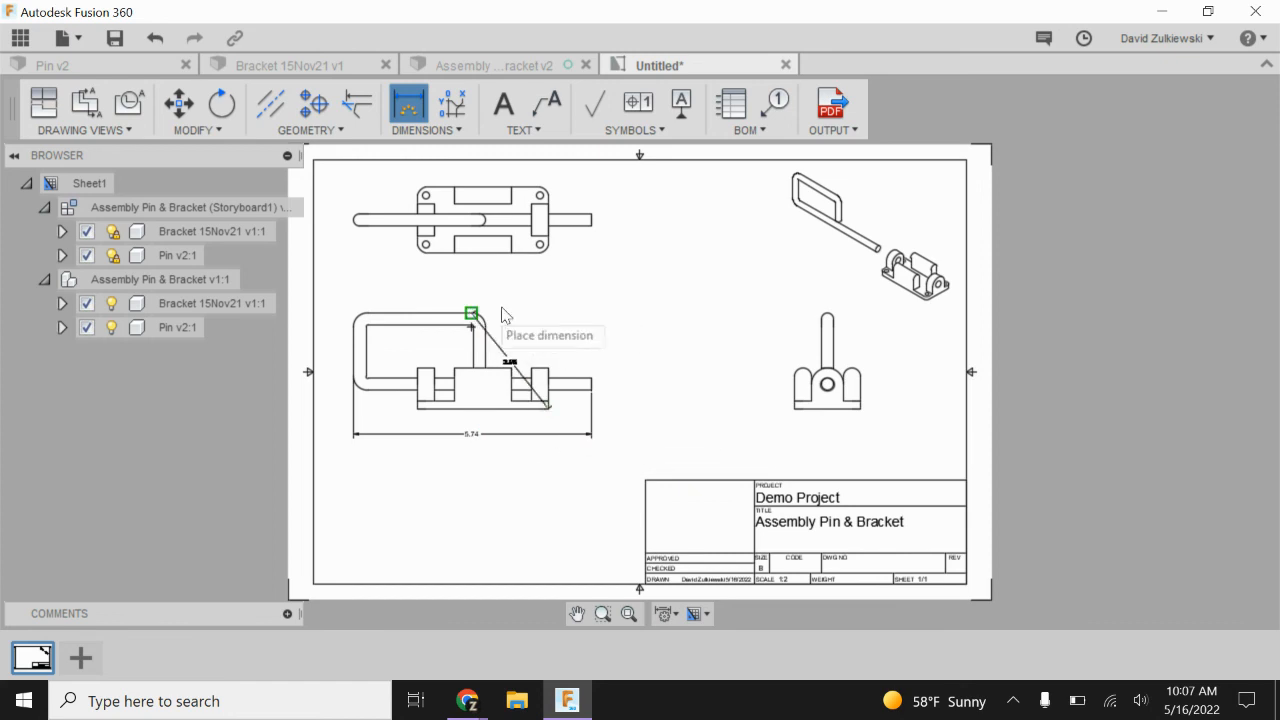
{"action": "left_click", "coordinate": [646, 388]}
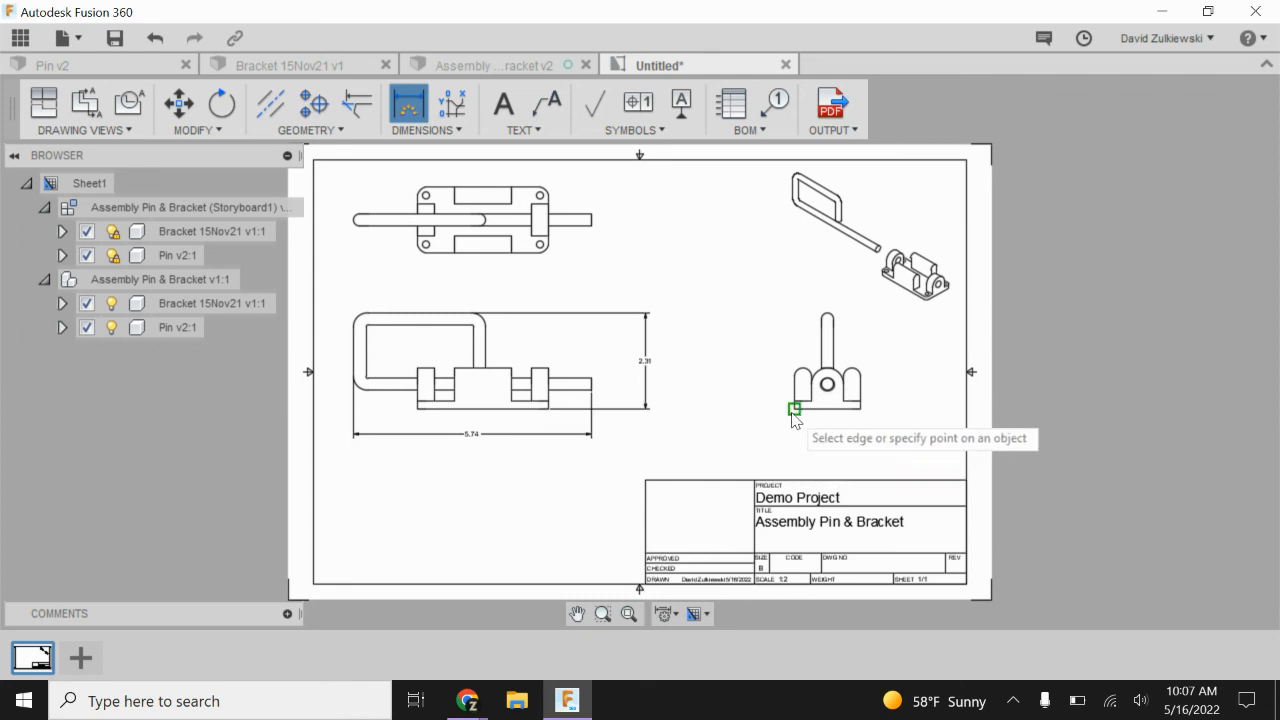
- Dimension the bracket's overall width in the top view, placing the dimension to the right of that view
{"action": "left_click", "coordinate": [794, 409]}
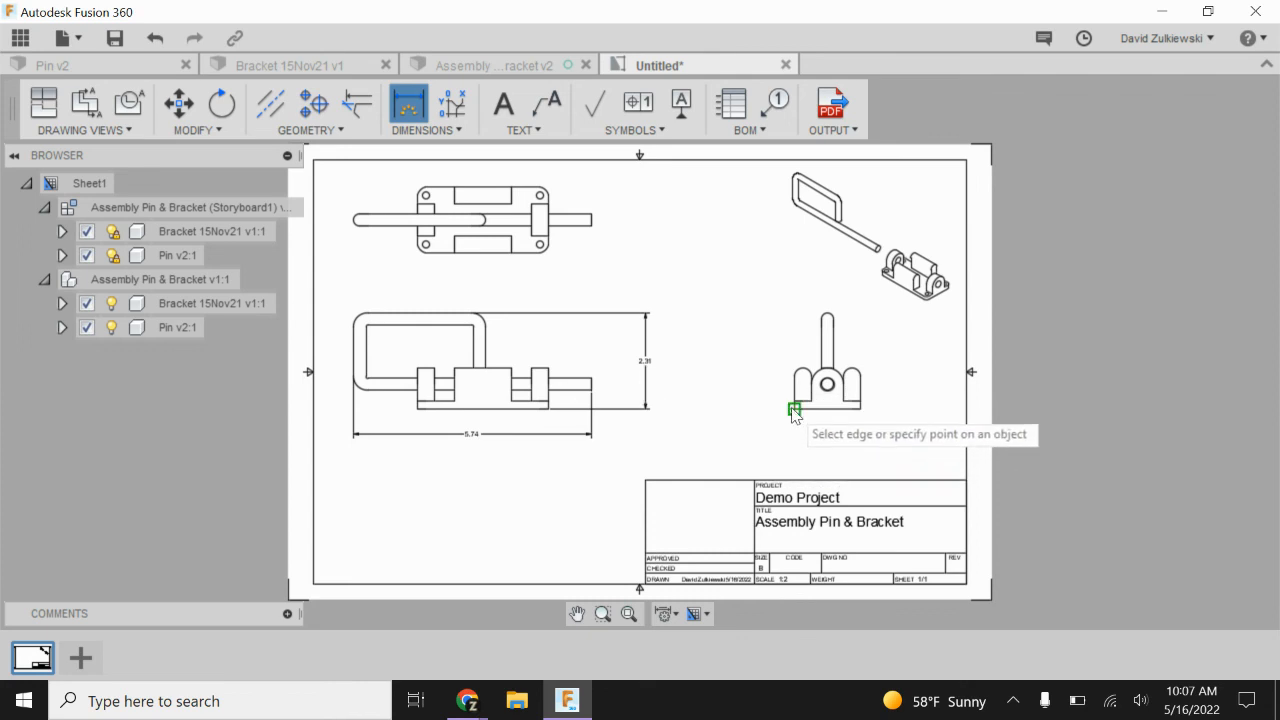
{"action": "left_click", "coordinate": [534, 192]}
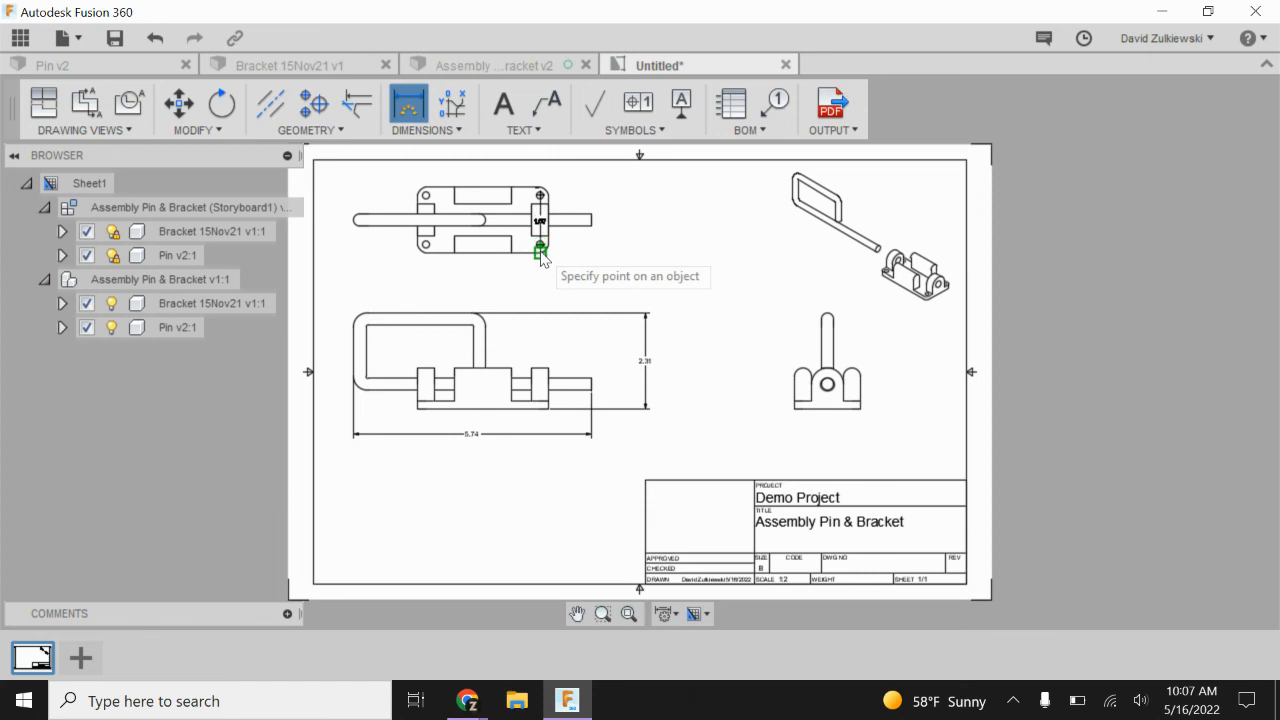
{"action": "left_click", "coordinate": [541, 255]}
{"action": "left_click", "coordinate": [645, 258]}
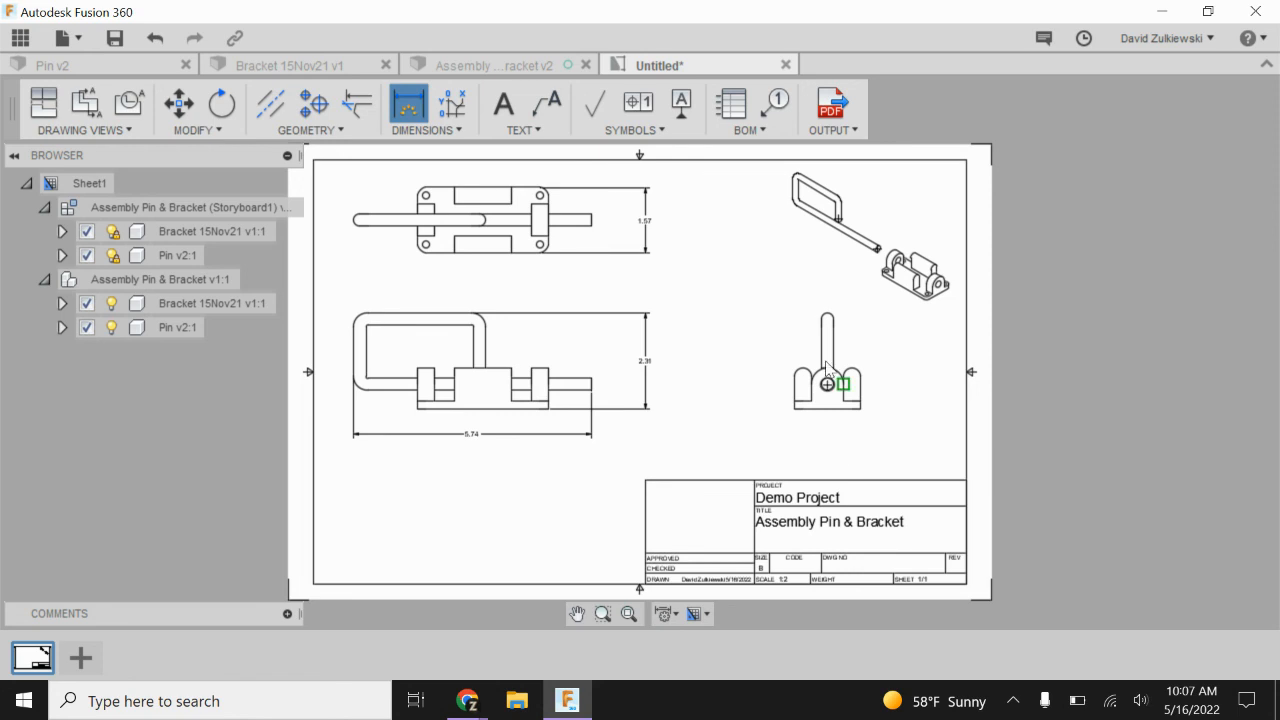
- Insert a parts list referencing the assembled front view, place it directly above the title block, and inspect its entries
{"action": "left_click", "coordinate": [733, 107]}
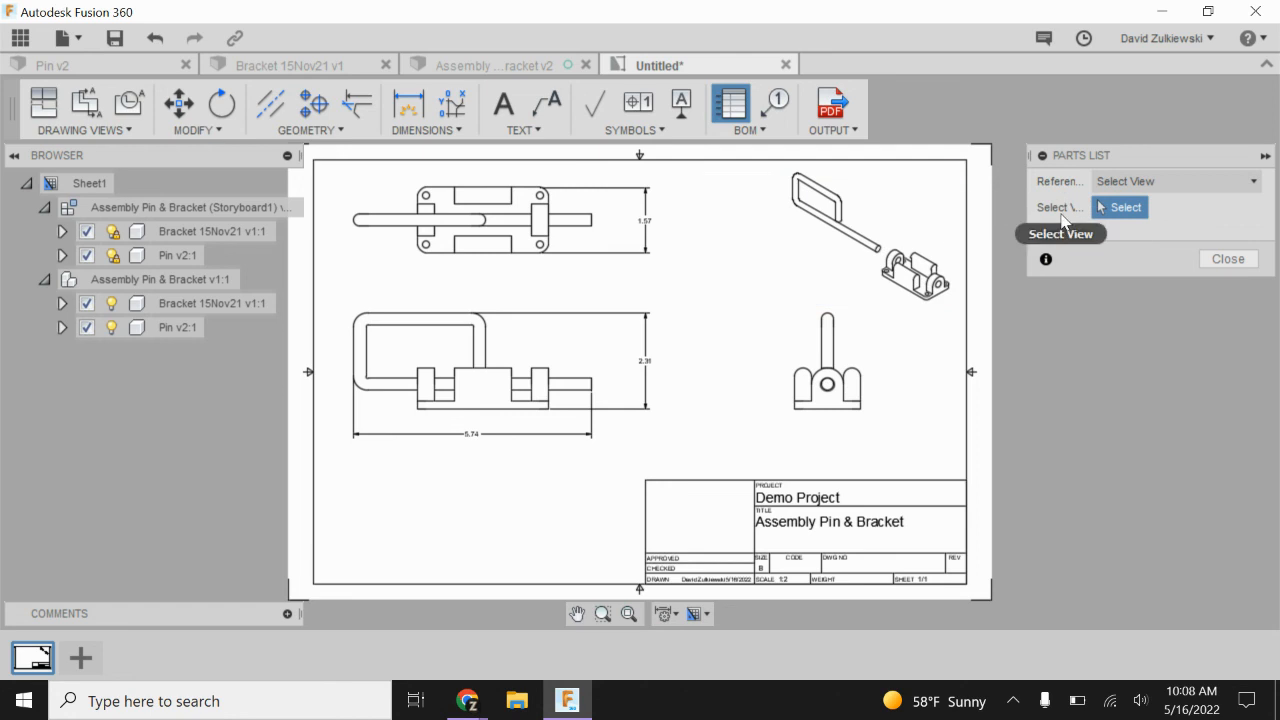
{"action": "left_click", "coordinate": [502, 398]}
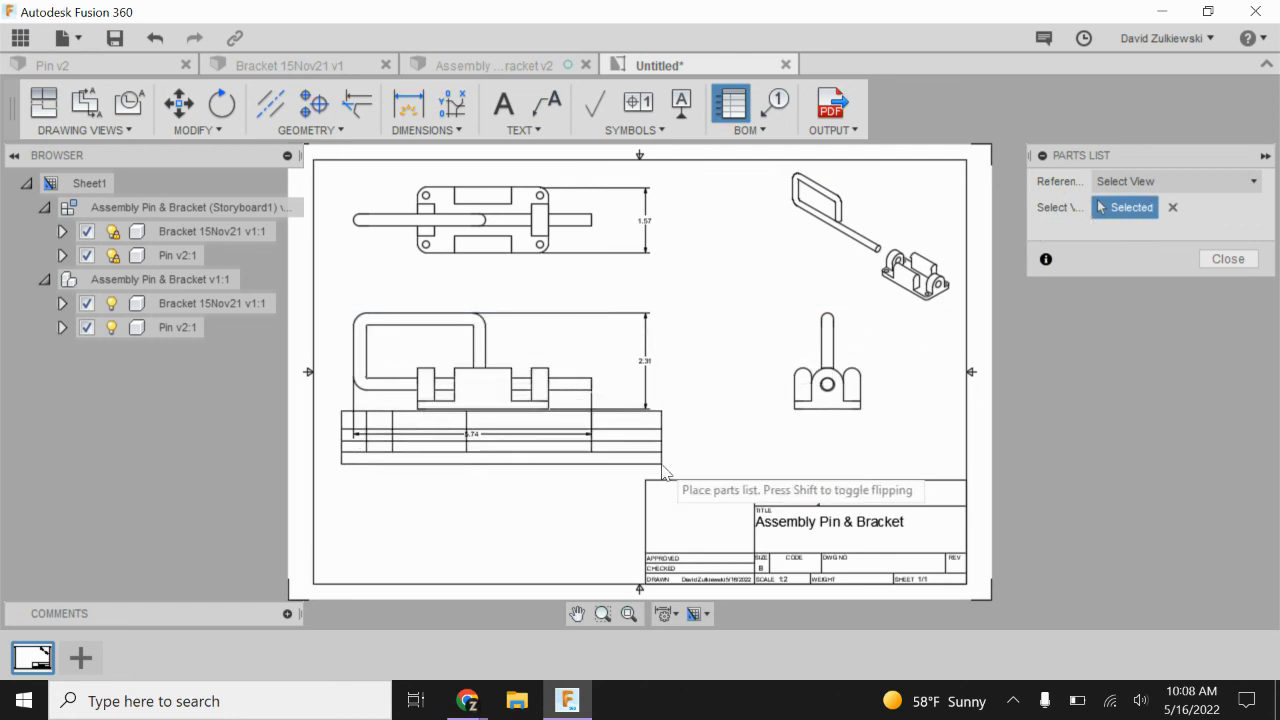
{"action": "left_click", "coordinate": [967, 484]}
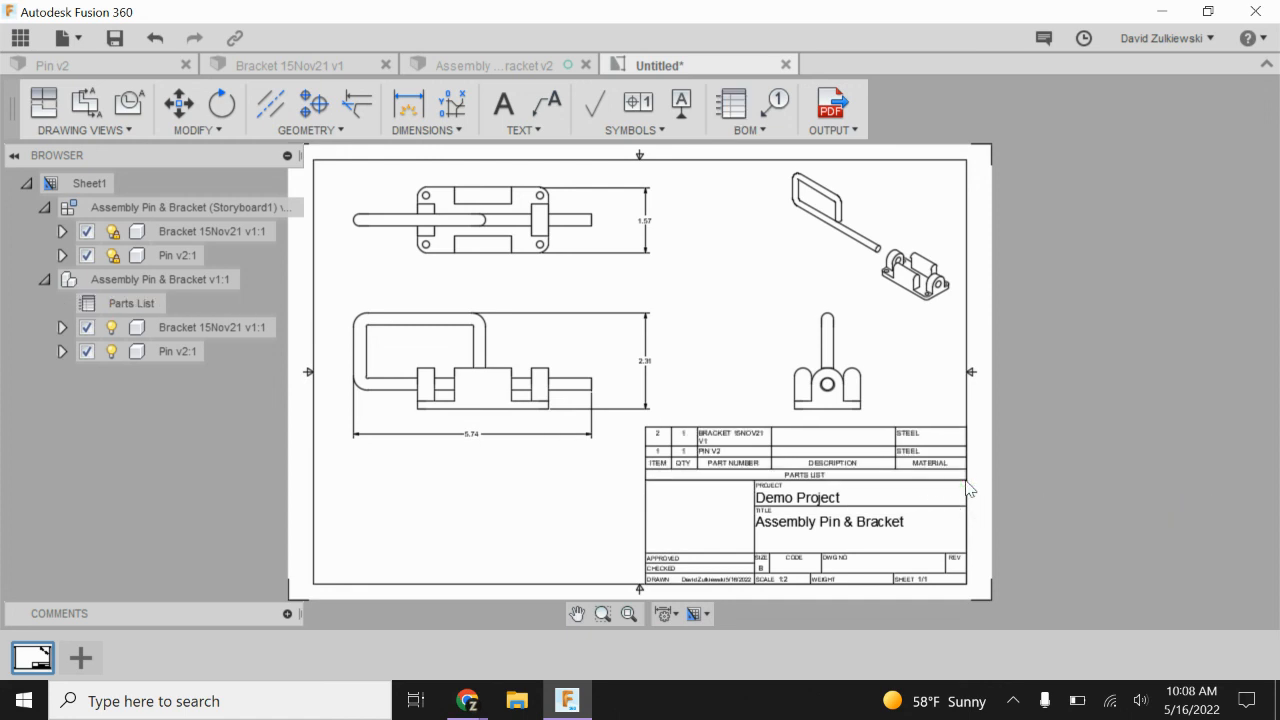
{"action": "scroll", "coordinate": [708, 482], "scroll_direction": "up", "scroll_amount": 6}
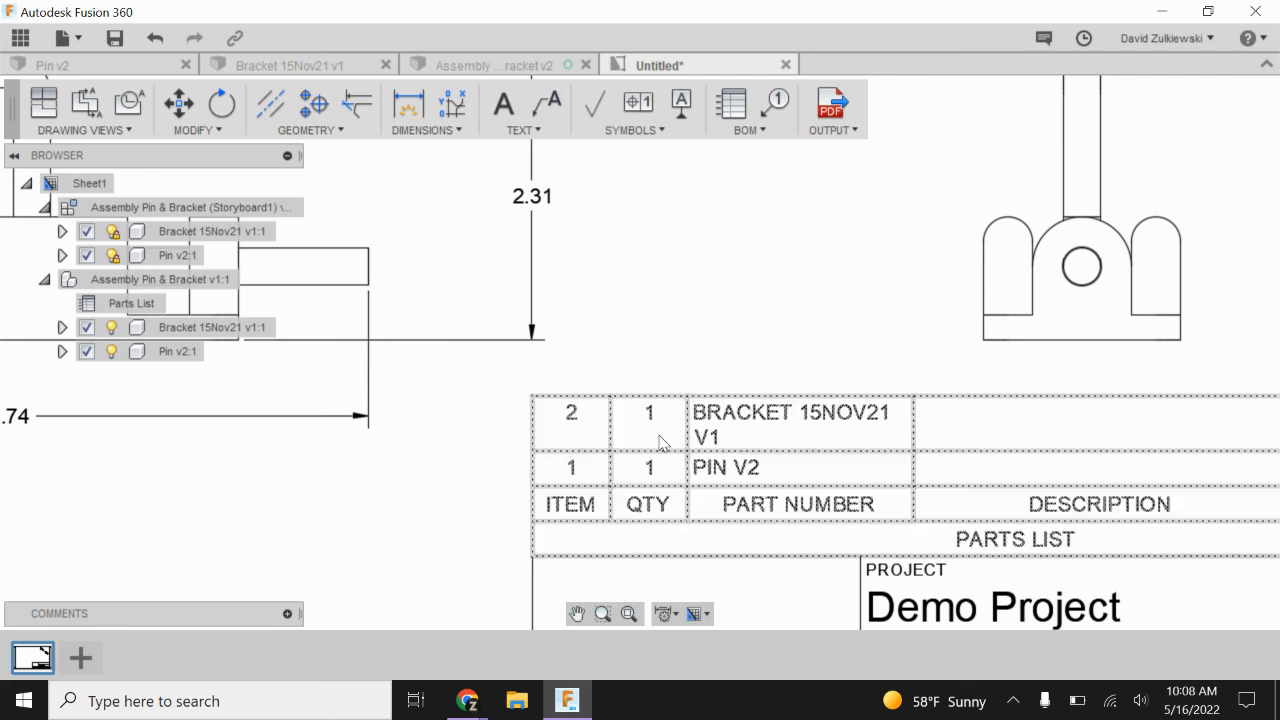
{"action": "scroll", "coordinate": [760, 503], "scroll_direction": "down", "scroll_amount": 3}
{"action": "scroll", "coordinate": [1055, 533], "scroll_direction": "up", "scroll_amount": 1}
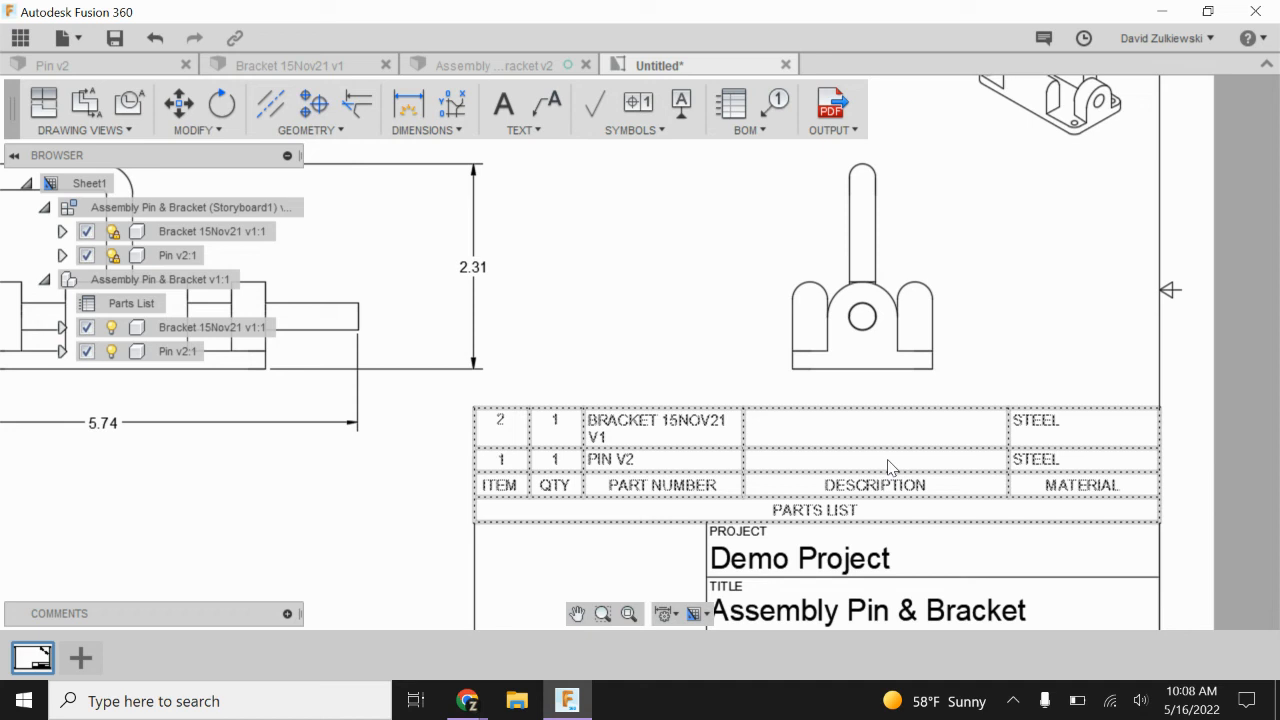
{"action": "scroll", "coordinate": [857, 449], "scroll_direction": "down", "scroll_amount": 2}
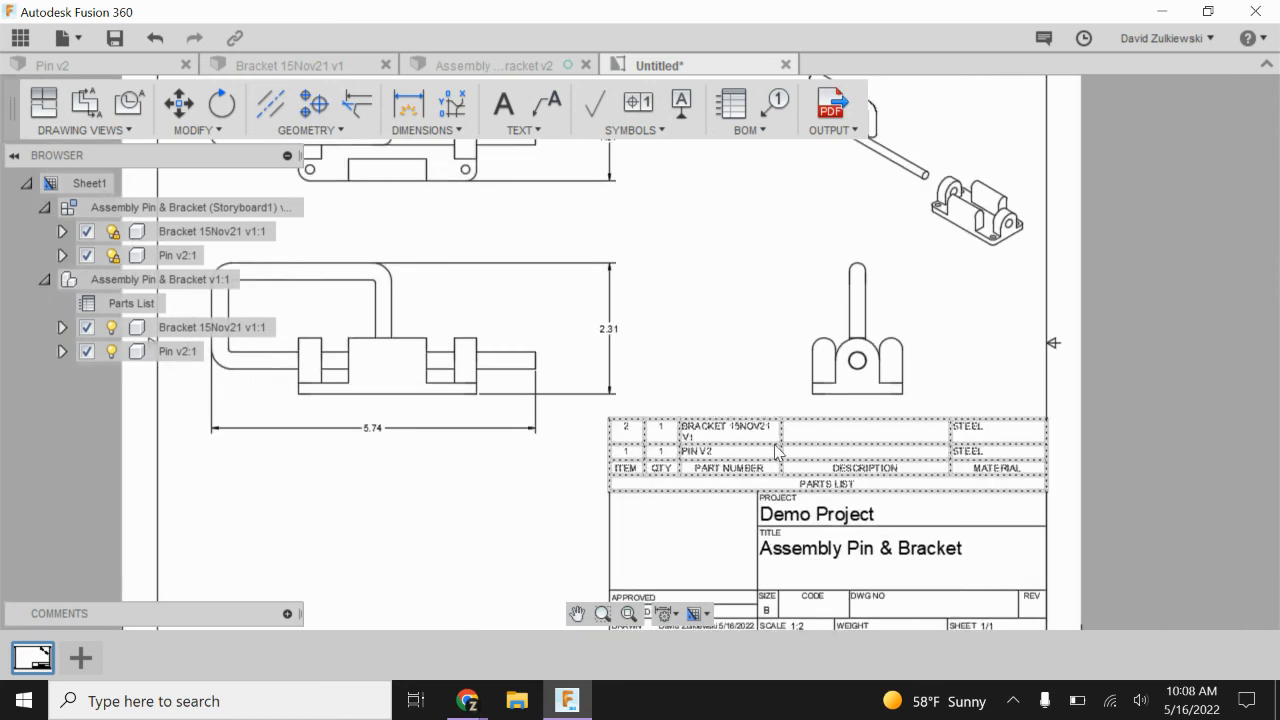
{"action": "scroll", "coordinate": [780, 454], "scroll_direction": "down", "scroll_amount": 2}
{"action": "scroll", "coordinate": [631, 379], "scroll_direction": "up", "scroll_amount": 1}
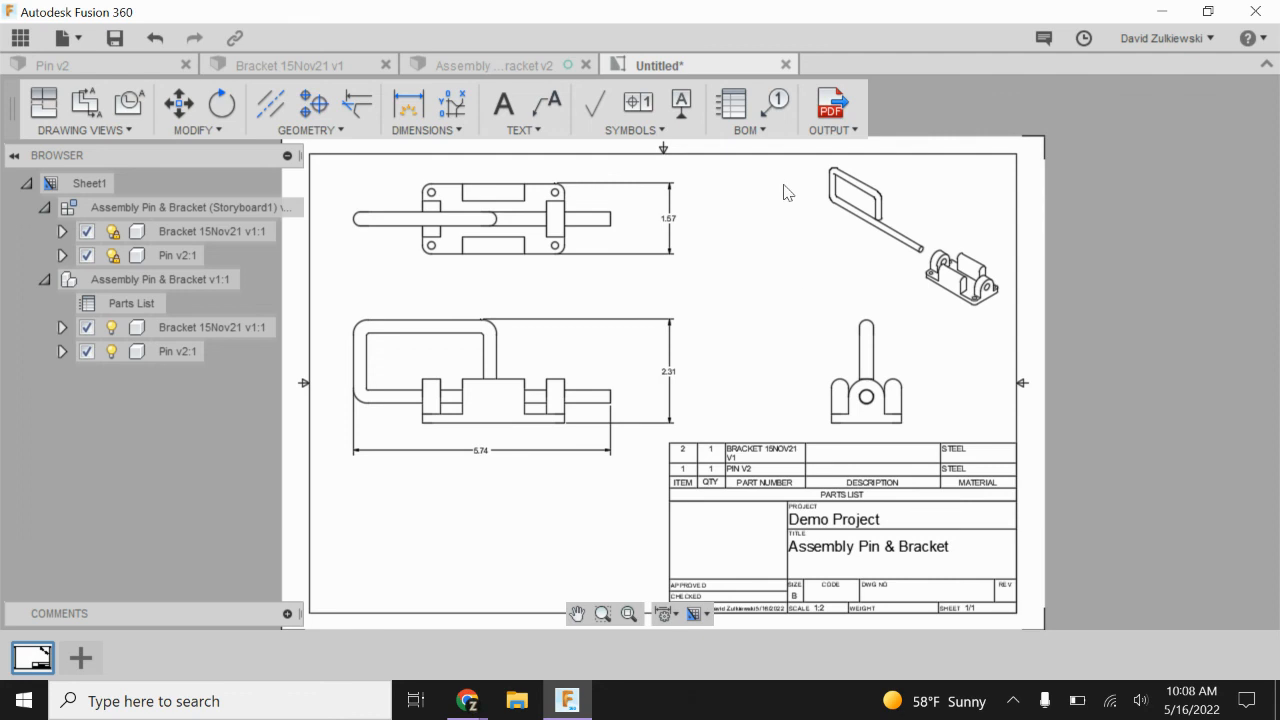
- Add balloons to the bracket's upright and the pin's upper-left bend in the front view, and save the drawing
{"action": "left_click", "coordinate": [779, 106]}
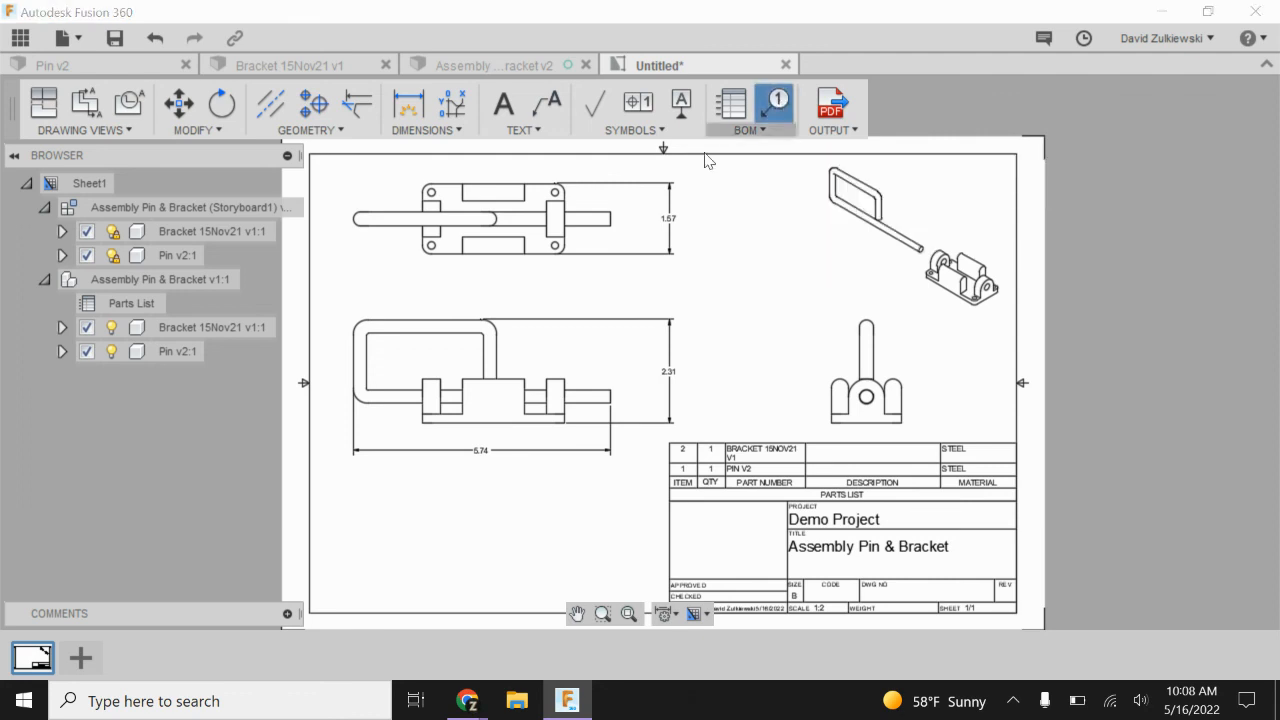
{"action": "left_click", "coordinate": [565, 379]}
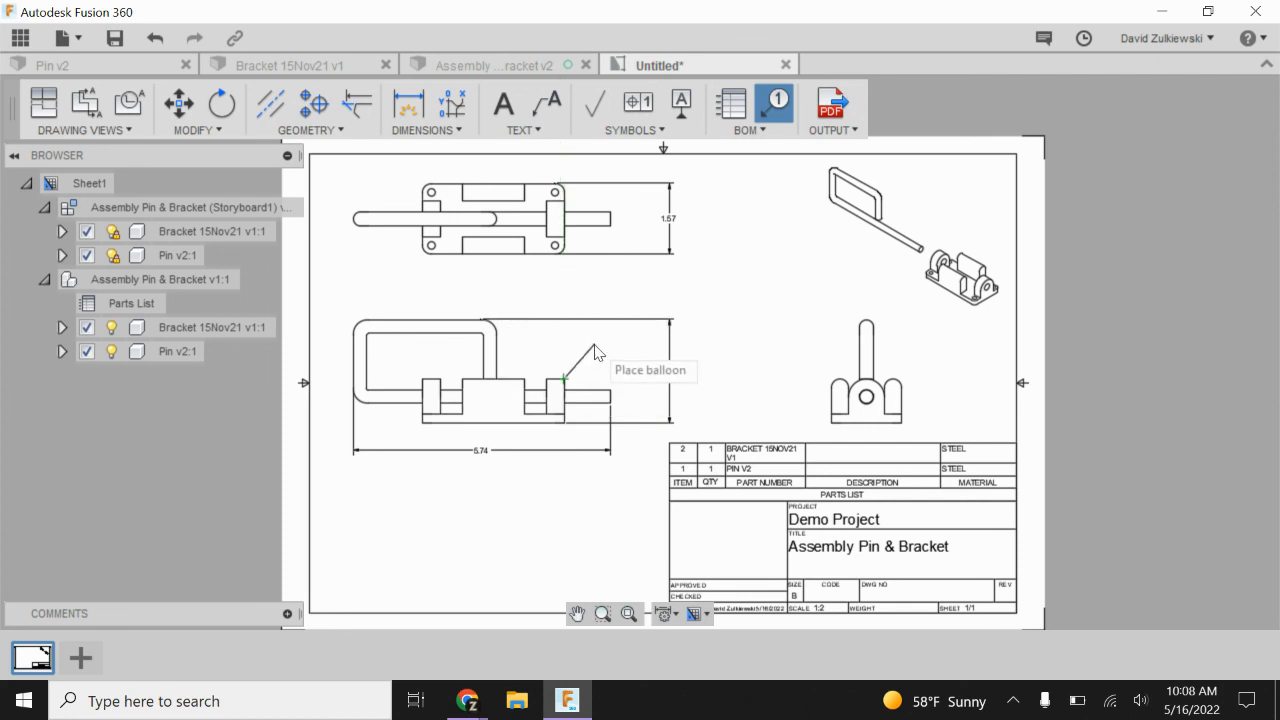
{"action": "left_click", "coordinate": [593, 348]}
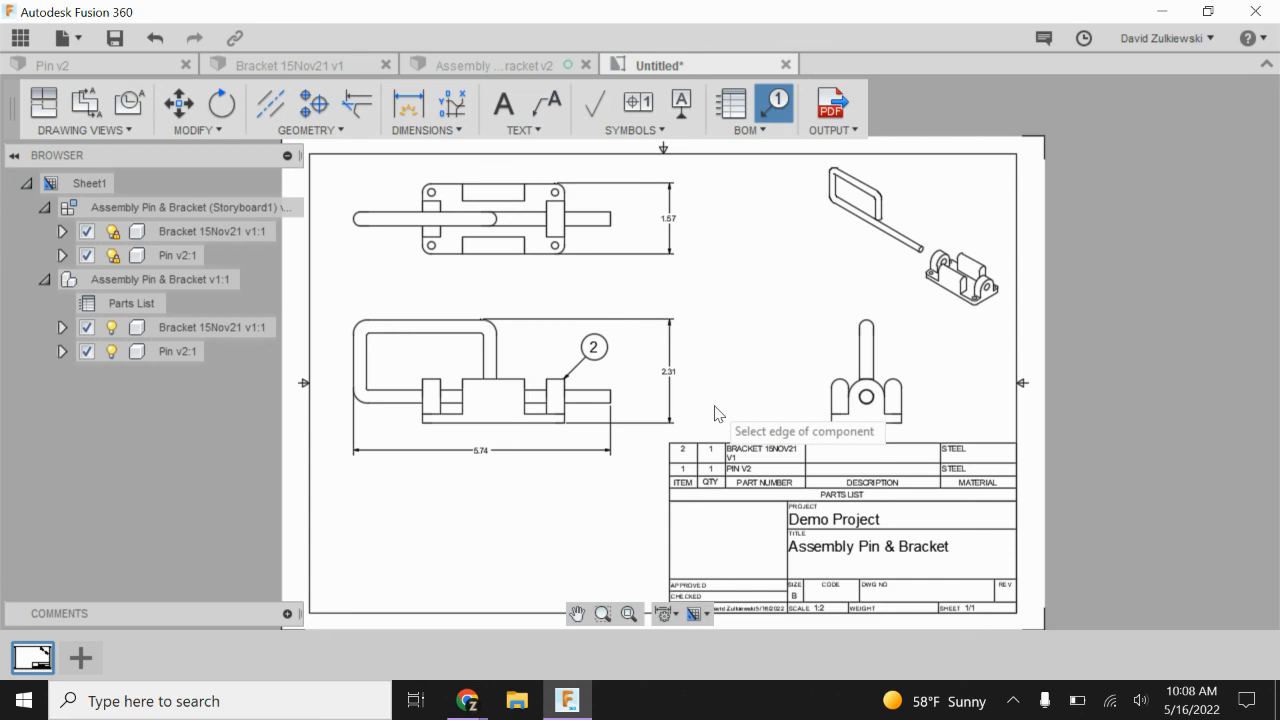
{"action": "left_click", "coordinate": [378, 322]}
{"action": "left_click", "coordinate": [354, 283]}
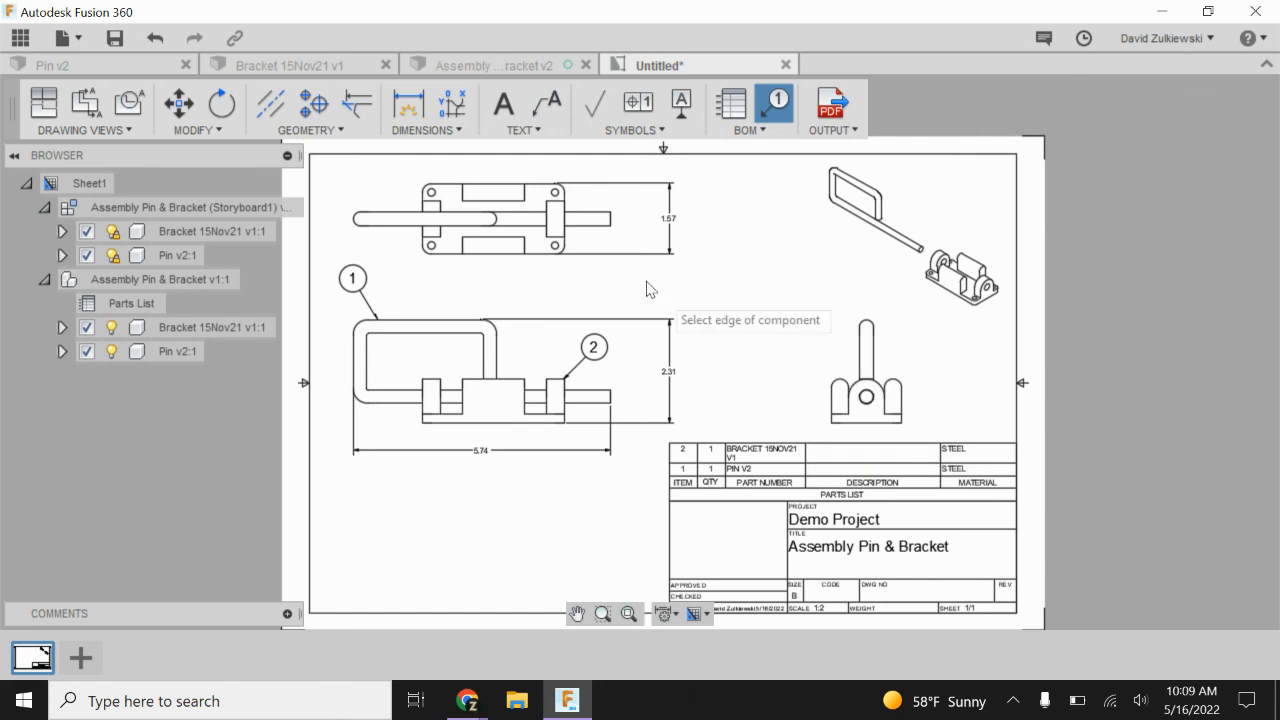
{"action": "left_click", "coordinate": [106, 46]}
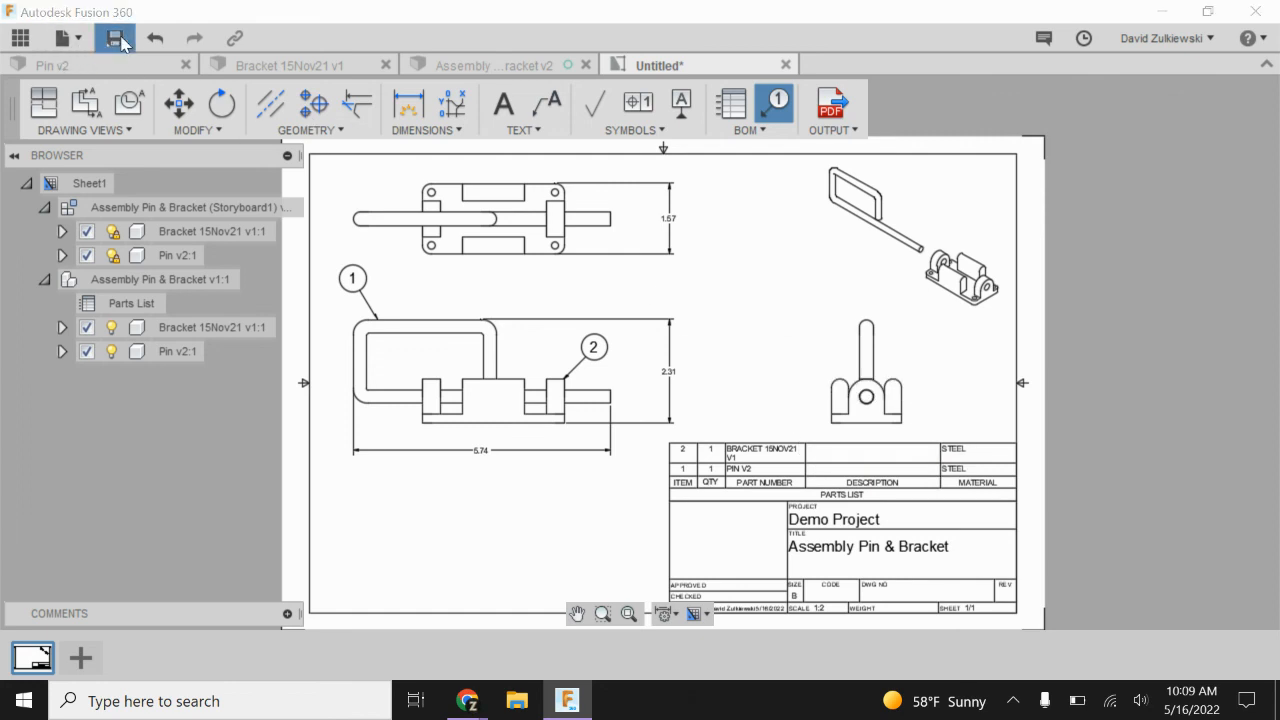
{"action": "left_click", "coordinate": [953, 393]}
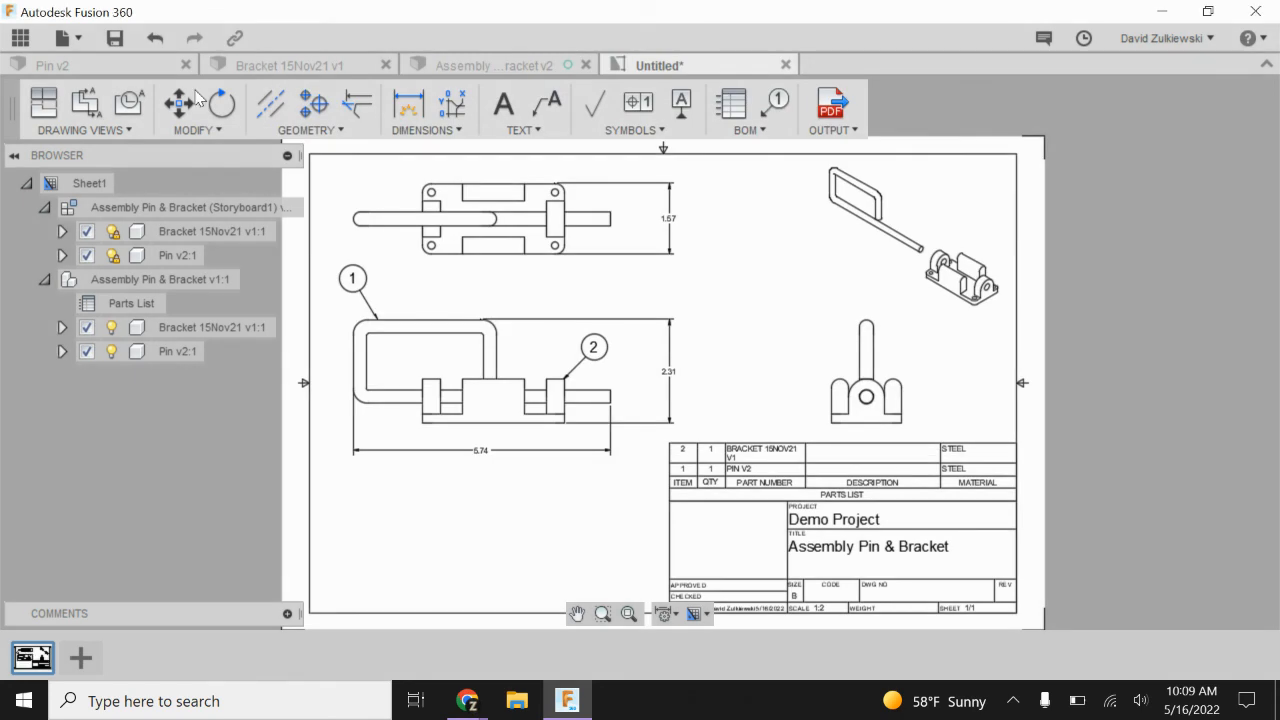
- Switch to the Pin v2 document and examine its physical material and the metals available in the Fusion 360 Material Library
{"action": "left_click", "coordinate": [110, 62]}
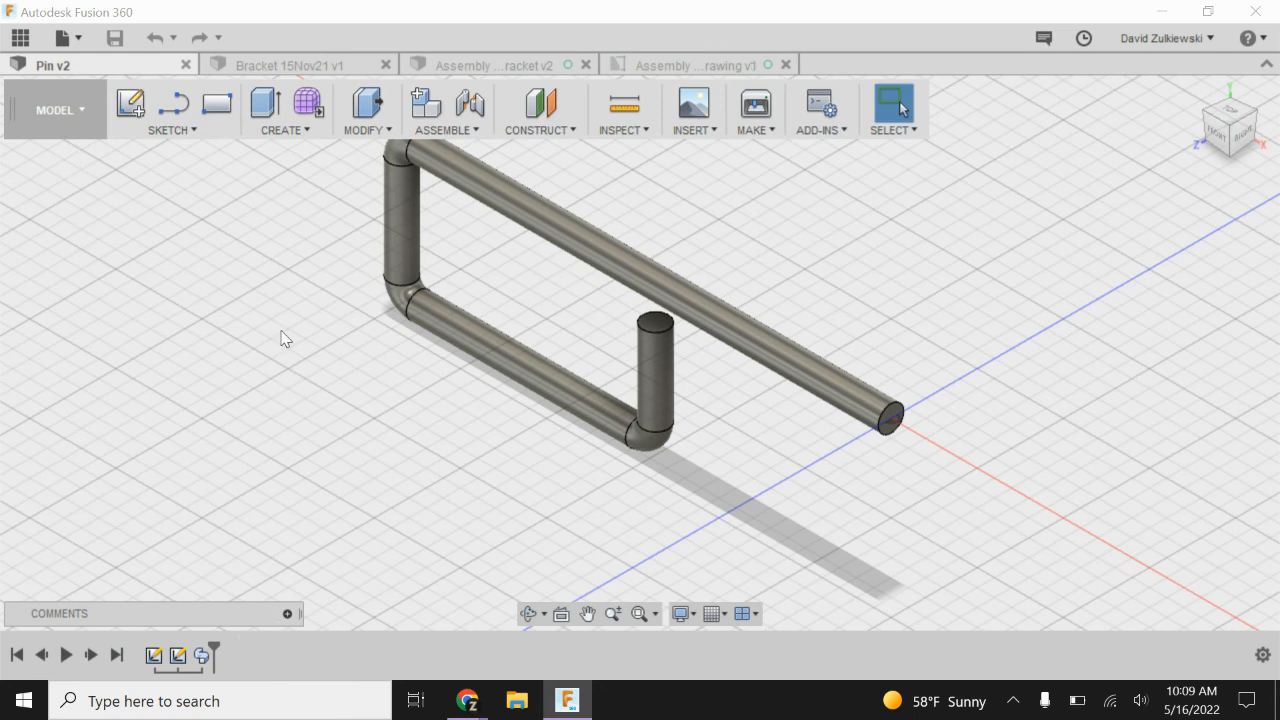
{"action": "scroll", "coordinate": [284, 333], "scroll_direction": "down", "scroll_amount": 5}
{"action": "scroll", "coordinate": [247, 216], "scroll_direction": "up", "scroll_amount": 3}
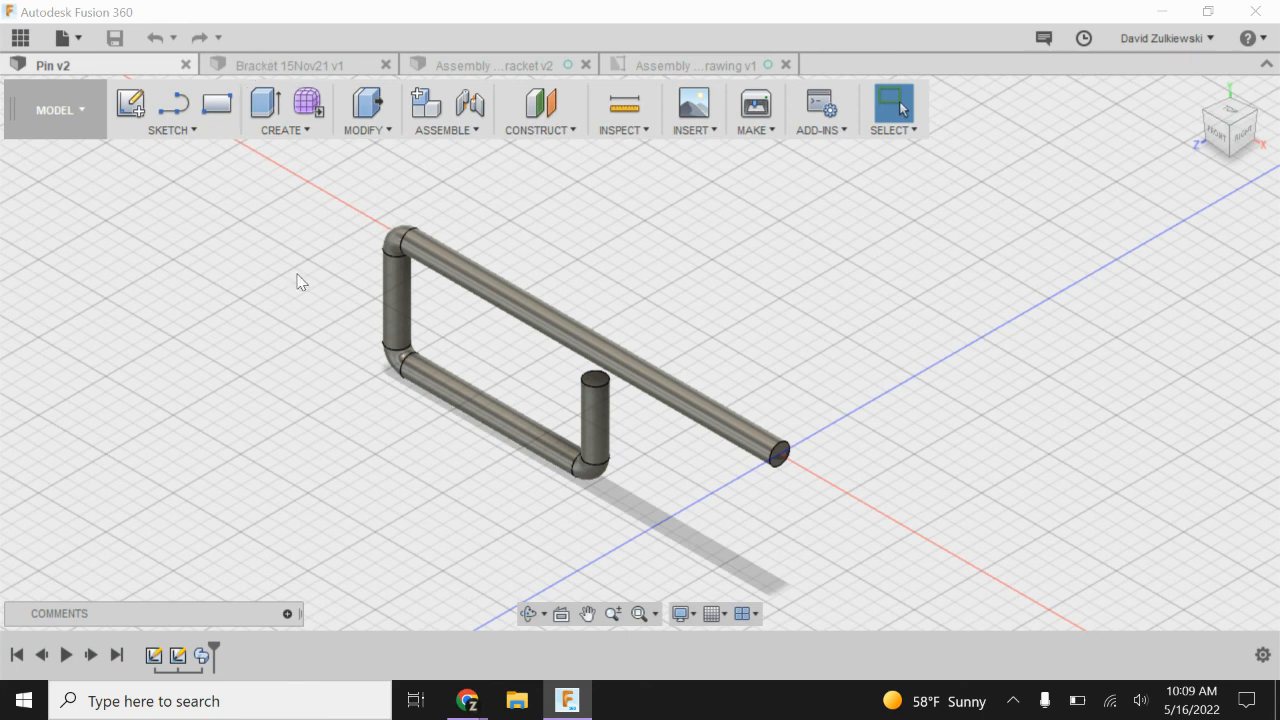
{"action": "left_click", "coordinate": [288, 614]}
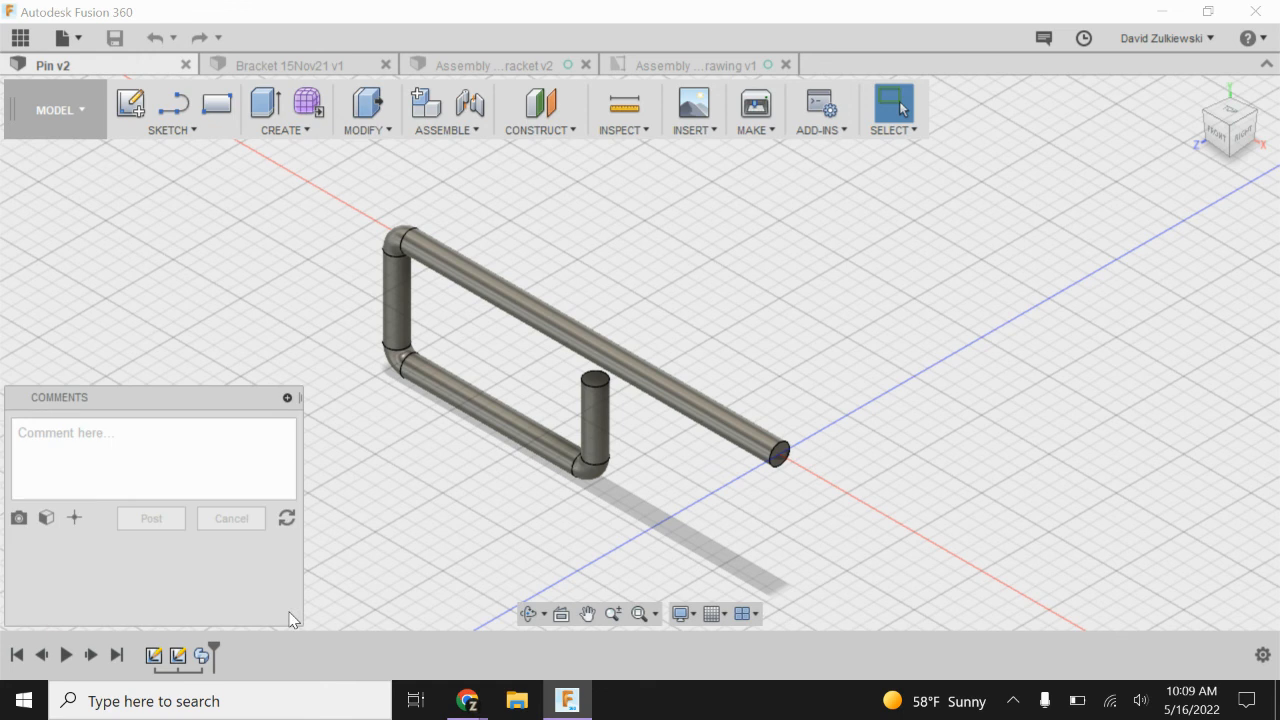
{"action": "left_click", "coordinate": [287, 398]}
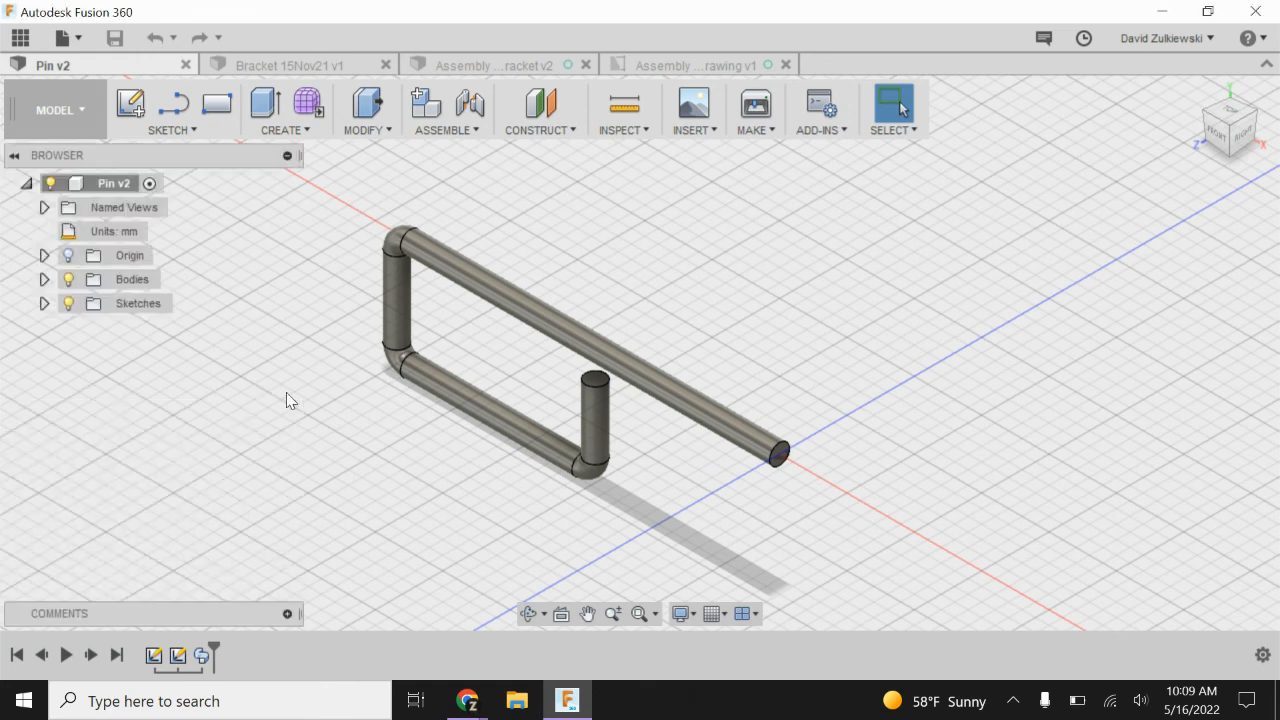
{"action": "right_click", "coordinate": [113, 192]}
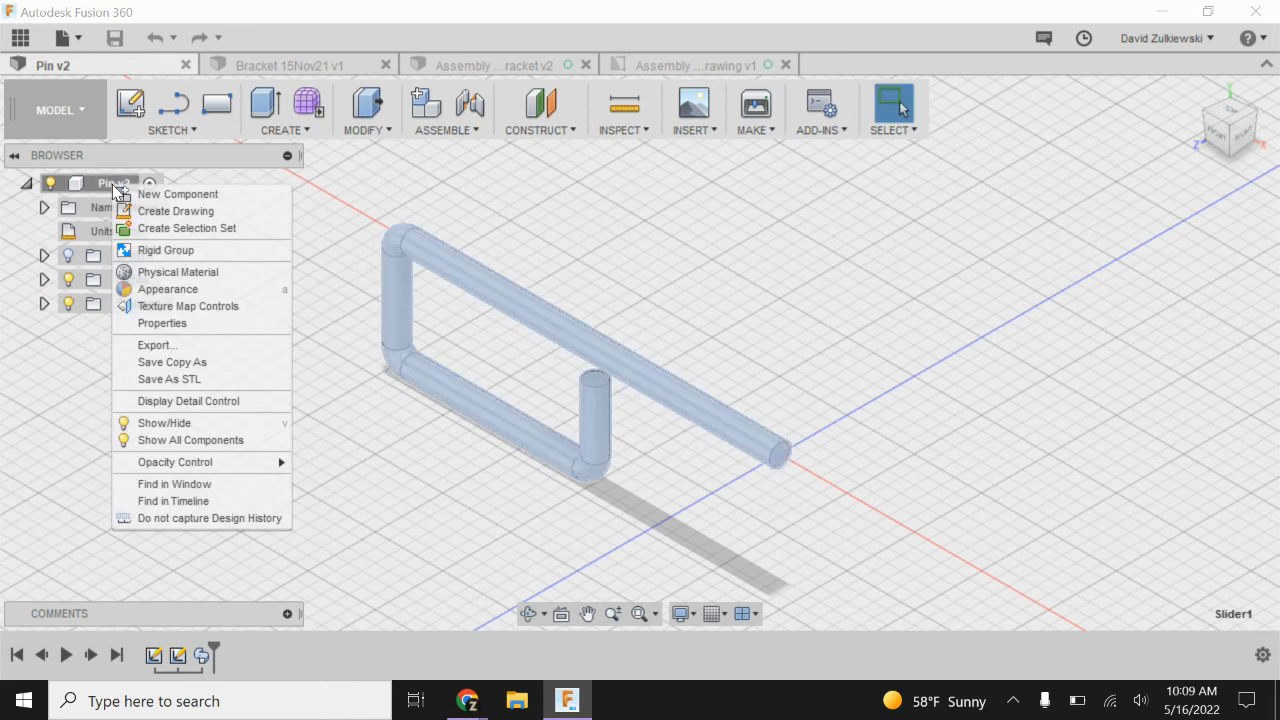
{"action": "left_click", "coordinate": [156, 271]}
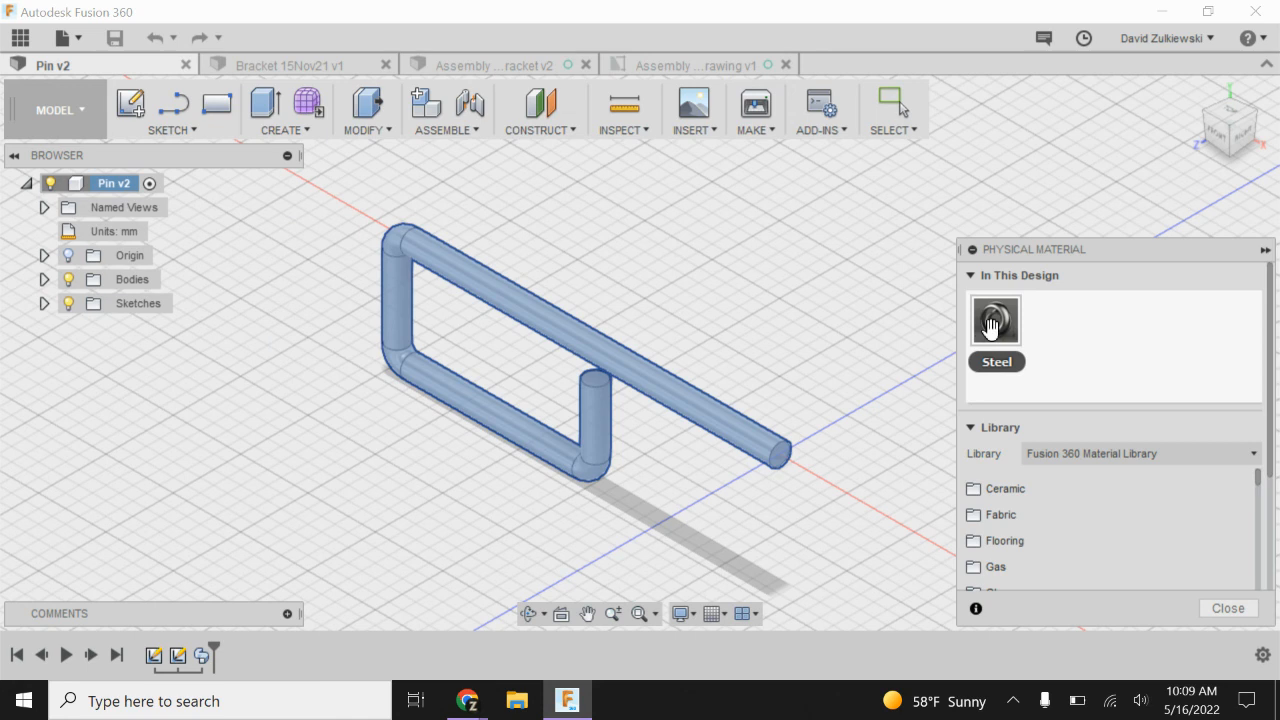
{"action": "scroll", "coordinate": [1039, 559], "scroll_direction": "down", "scroll_amount": 3}
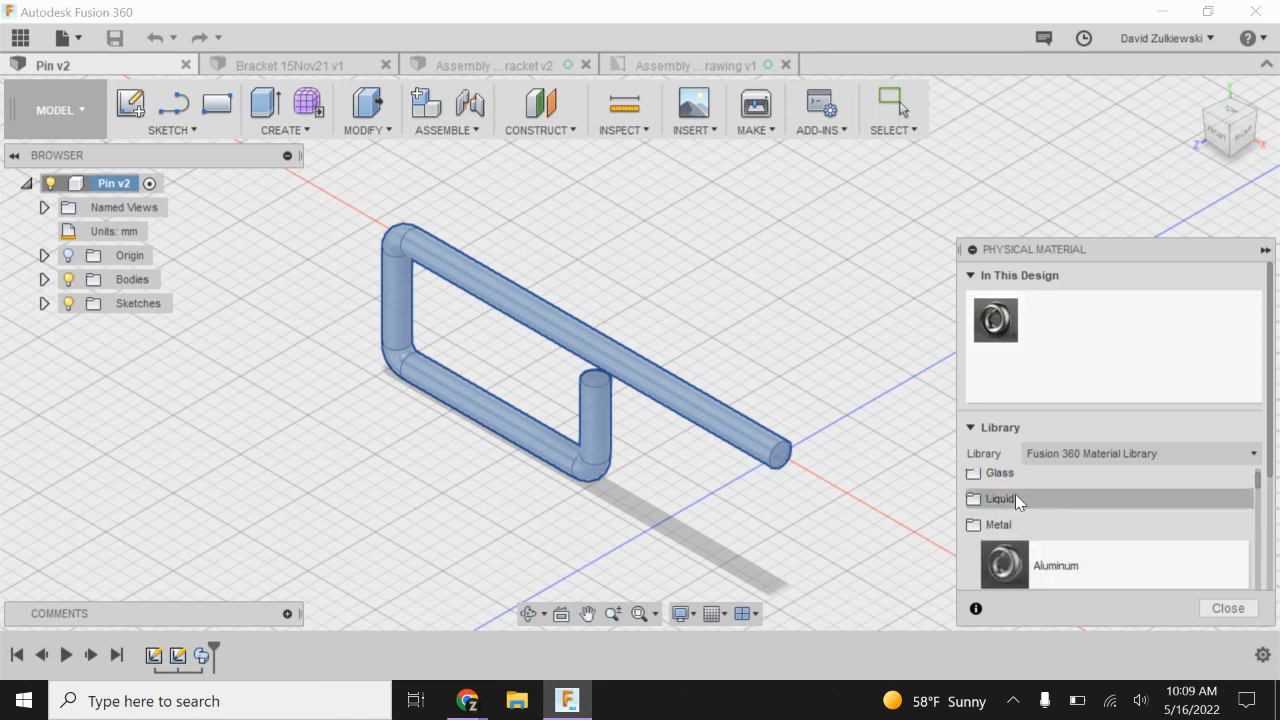
{"action": "scroll", "coordinate": [1018, 485], "scroll_direction": "down", "scroll_amount": 15}
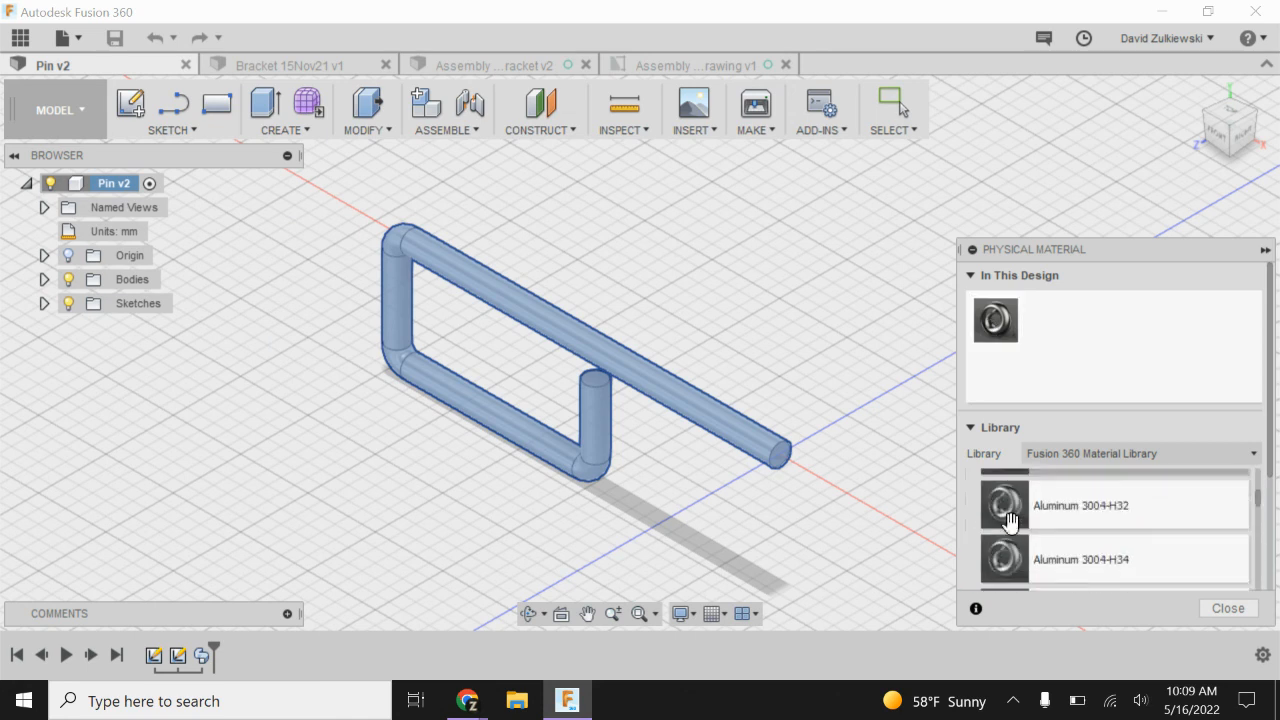
{"action": "scroll", "coordinate": [1013, 520], "scroll_direction": "down", "scroll_amount": 6}
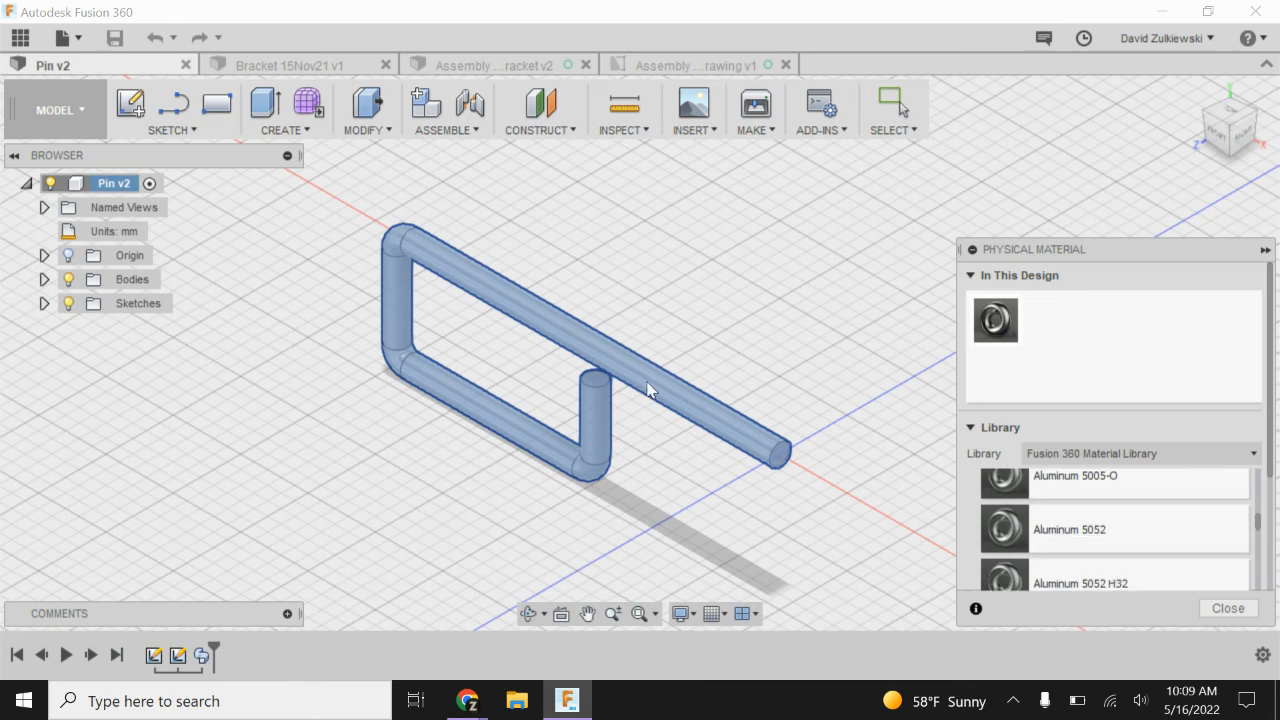
{"action": "left_click", "coordinate": [1233, 610]}
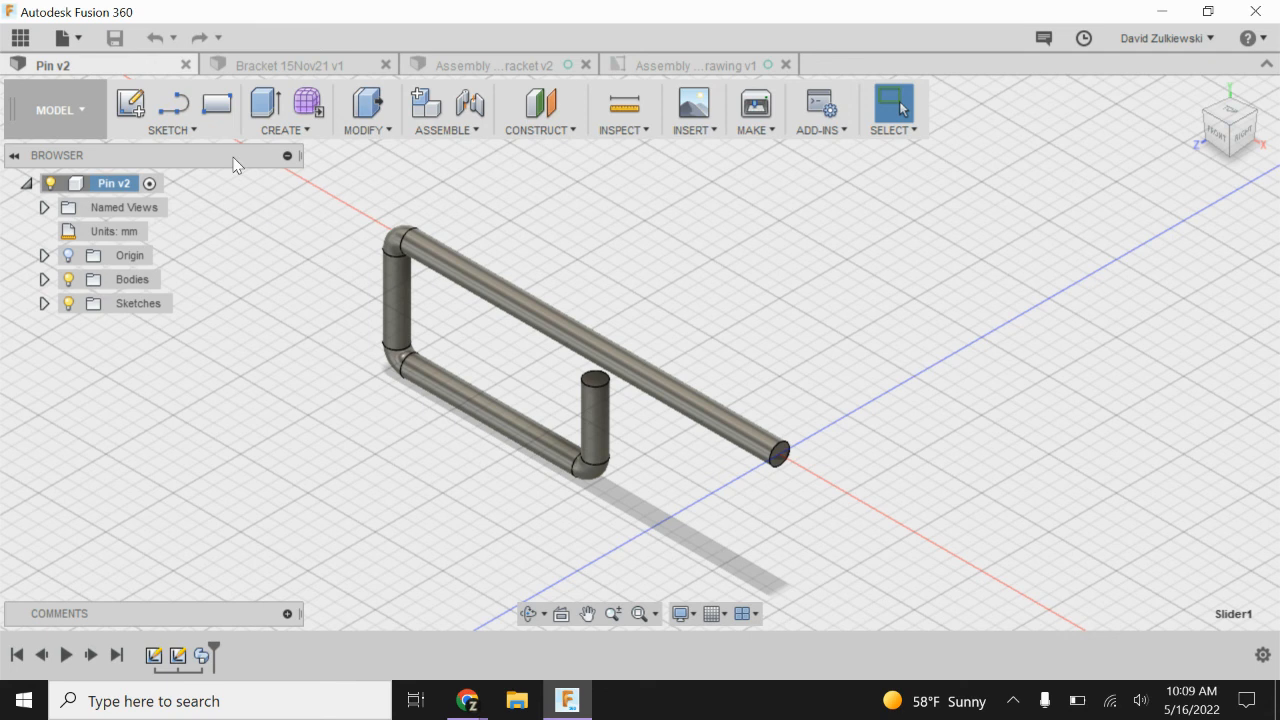
- Switch to the Bracket 15Nov21 document and check the physical material assigned to the bracket
{"action": "left_click", "coordinate": [281, 64]}
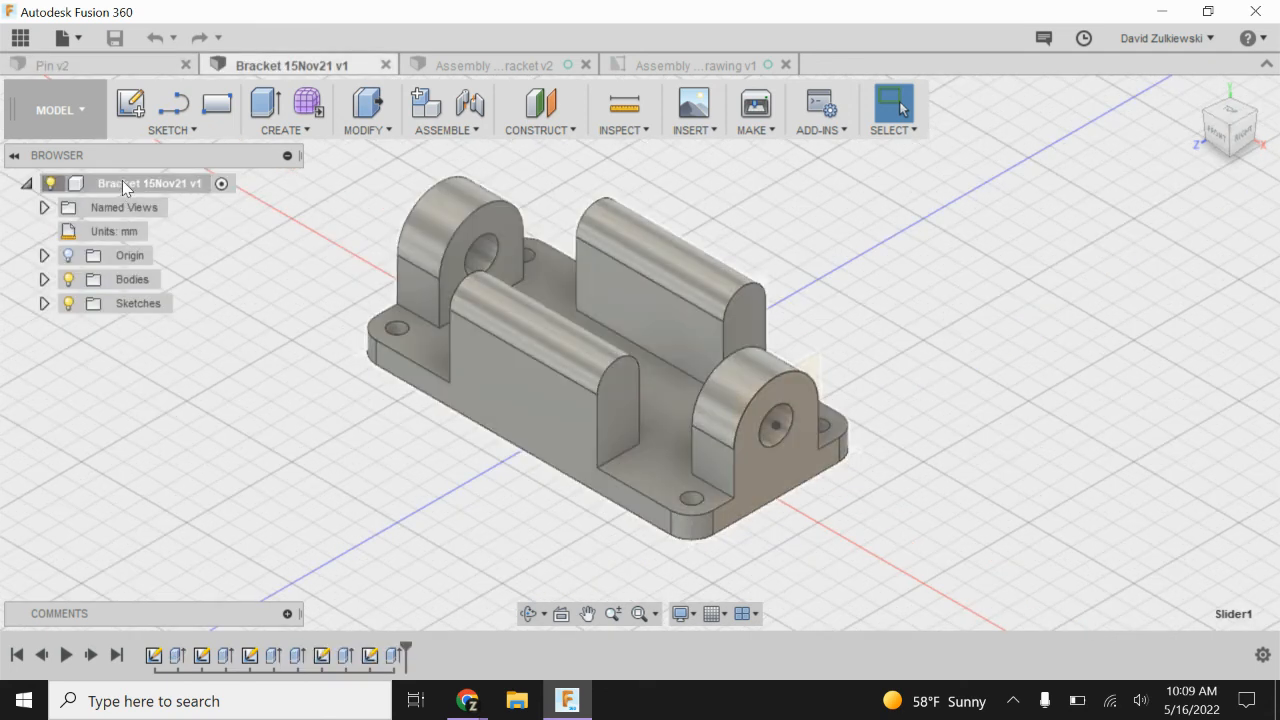
{"action": "right_click", "coordinate": [128, 185]}
{"action": "left_click", "coordinate": [155, 268]}
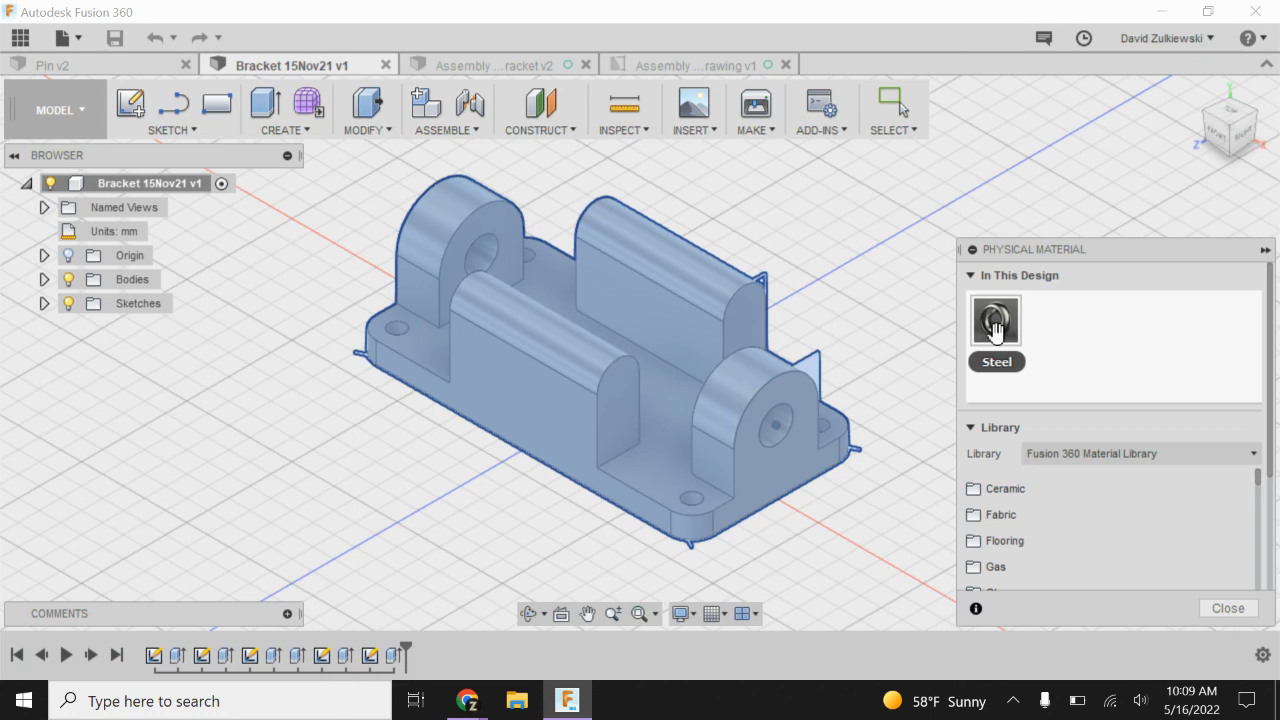
{"action": "left_click", "coordinate": [1226, 609]}
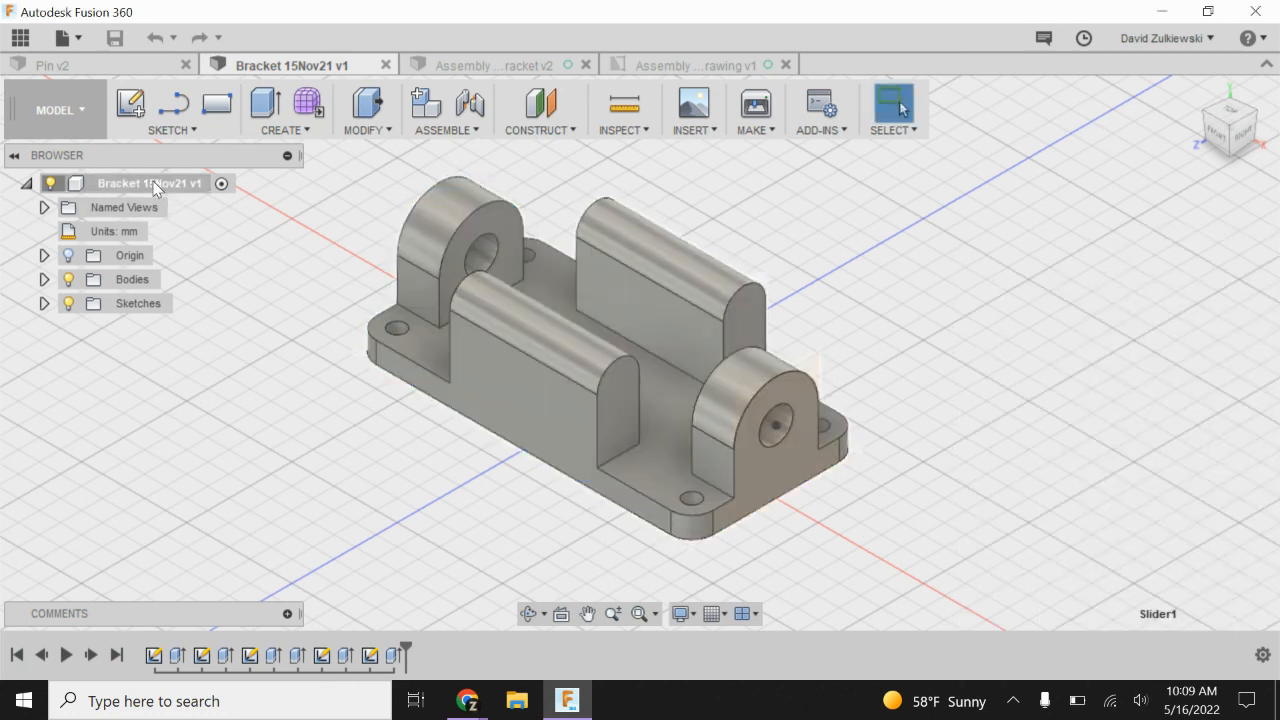
- Set the bracket's description property to "Part to be polished" and save the document with the version description "User Saved"
{"action": "right_click", "coordinate": [165, 190]}
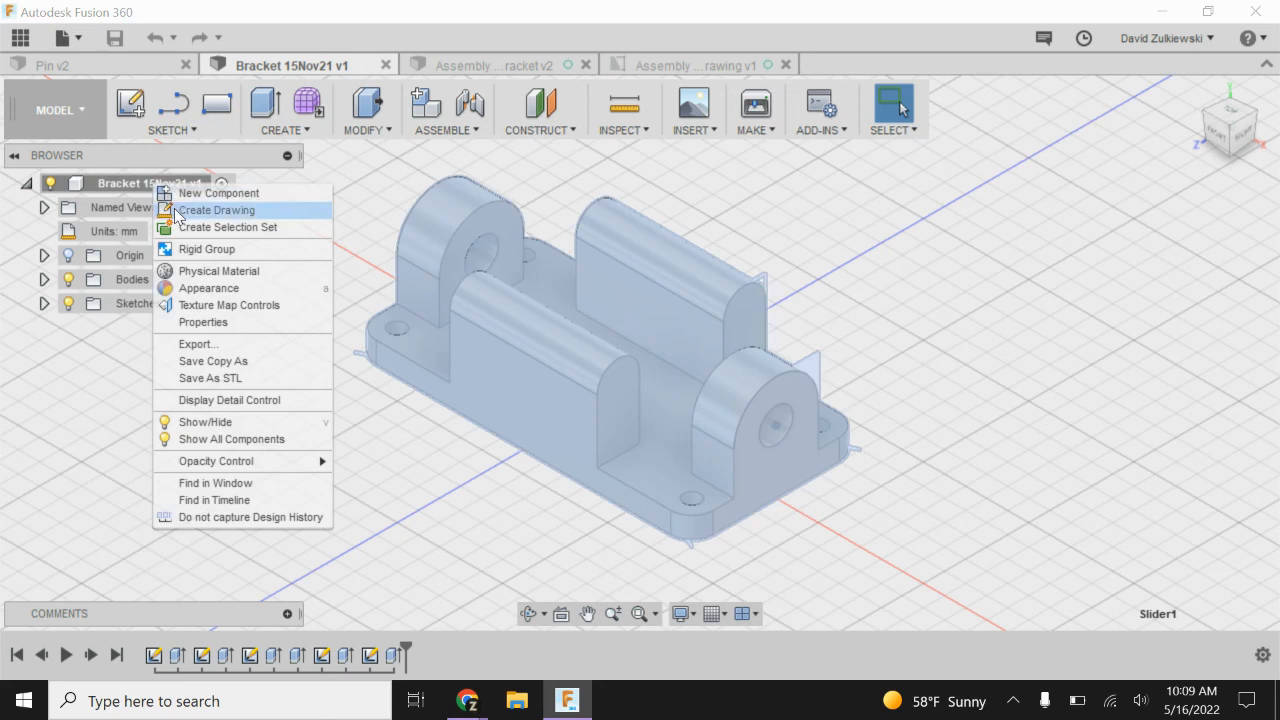
{"action": "left_click", "coordinate": [207, 322]}
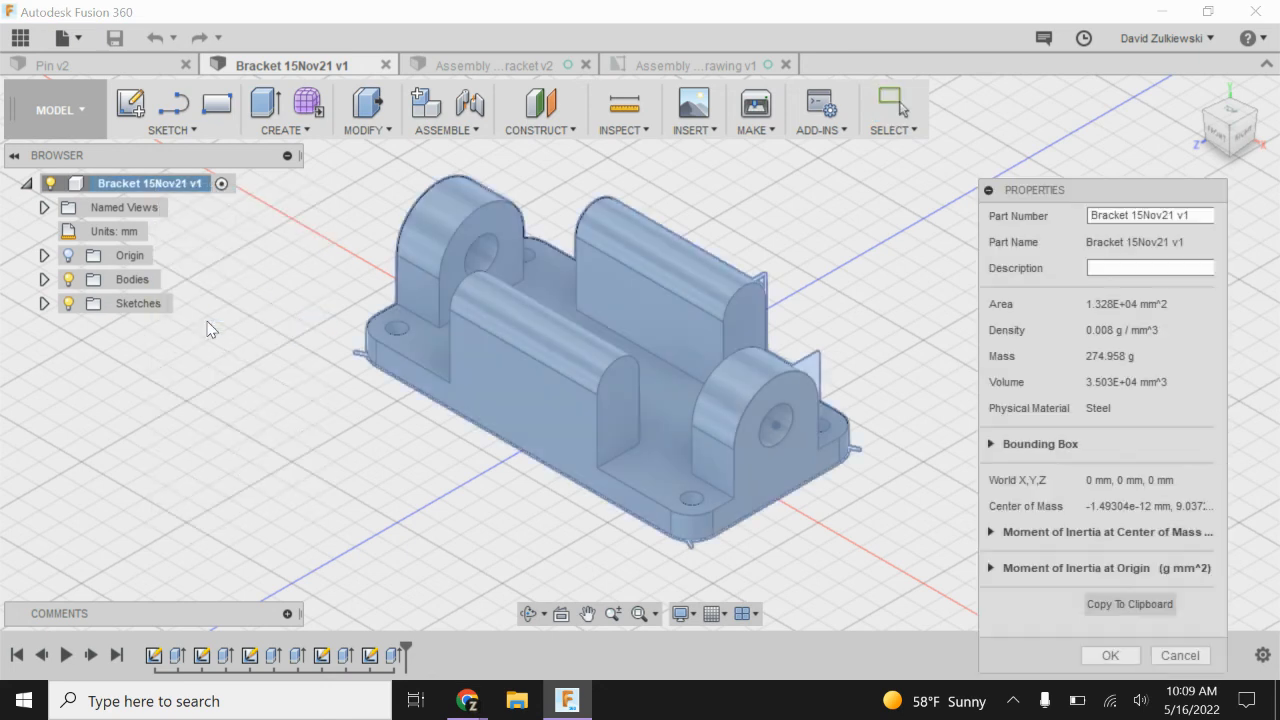
{"action": "left_click", "coordinate": [1103, 268]}
{"action": "left_click", "coordinate": [1103, 268]}
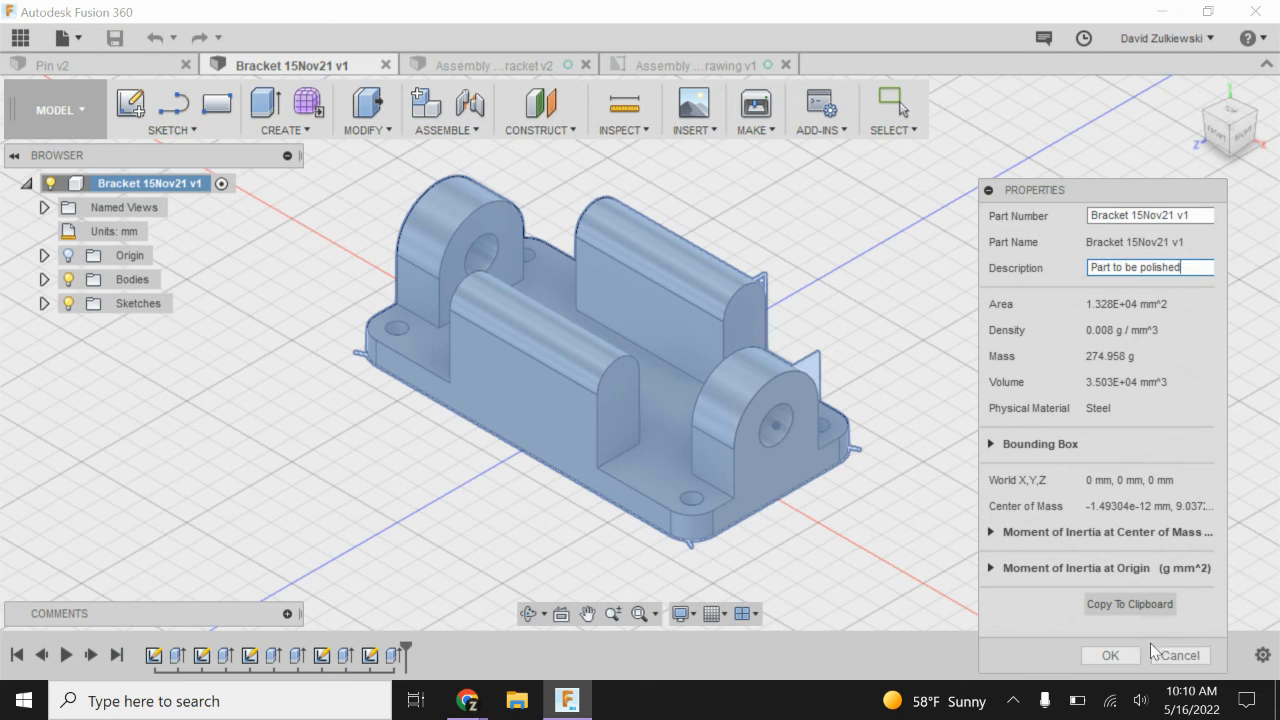
{"action": "left_click", "coordinate": [1113, 655]}
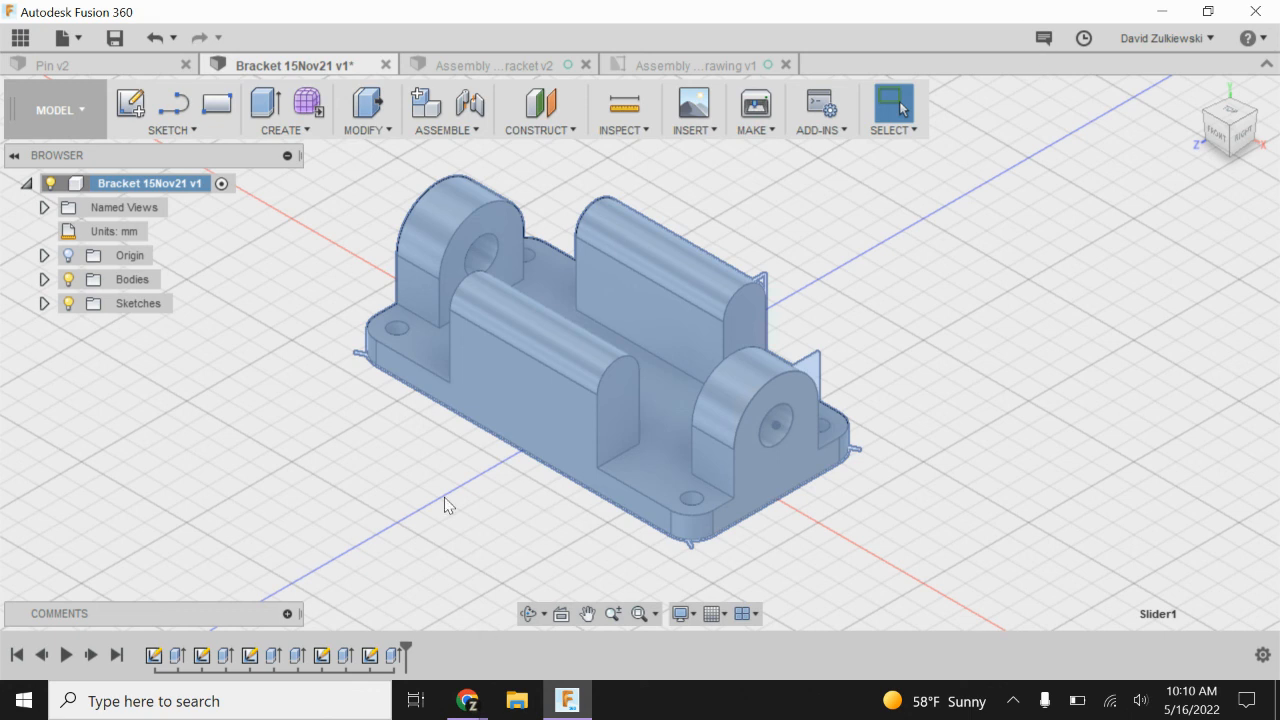
{"action": "left_click", "coordinate": [115, 45]}
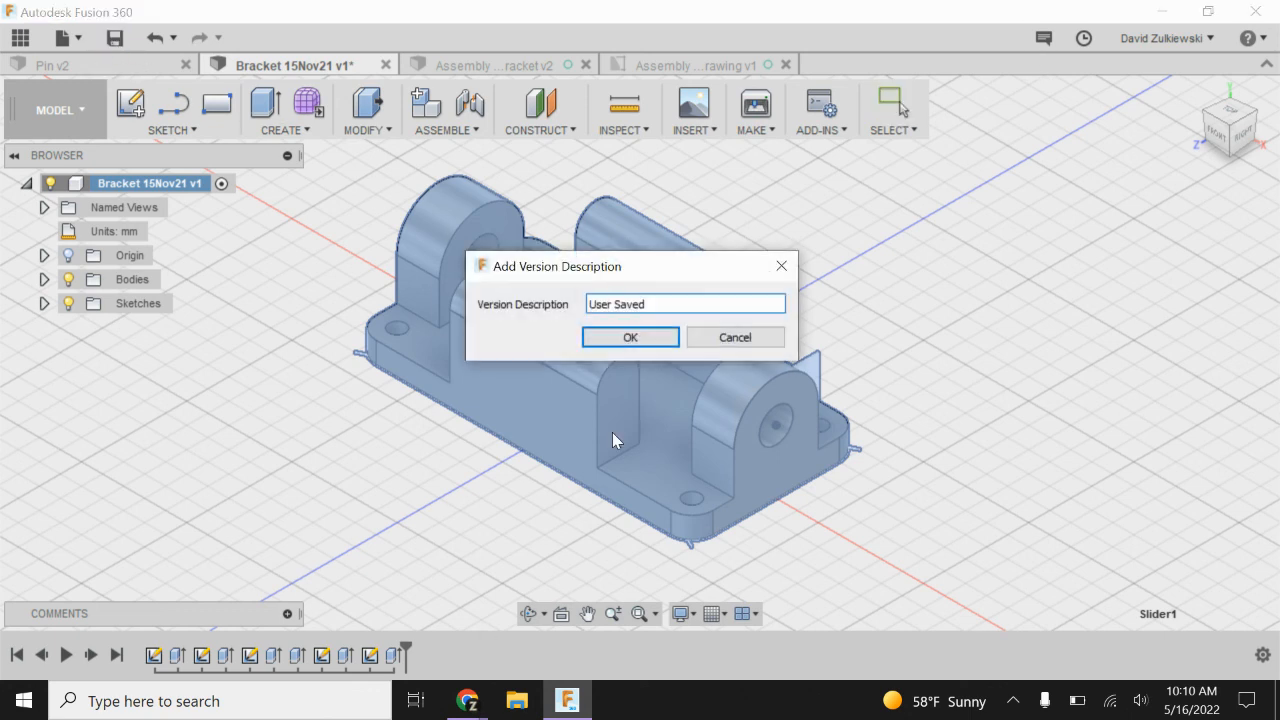
{"action": "left_click", "coordinate": [630, 337]}
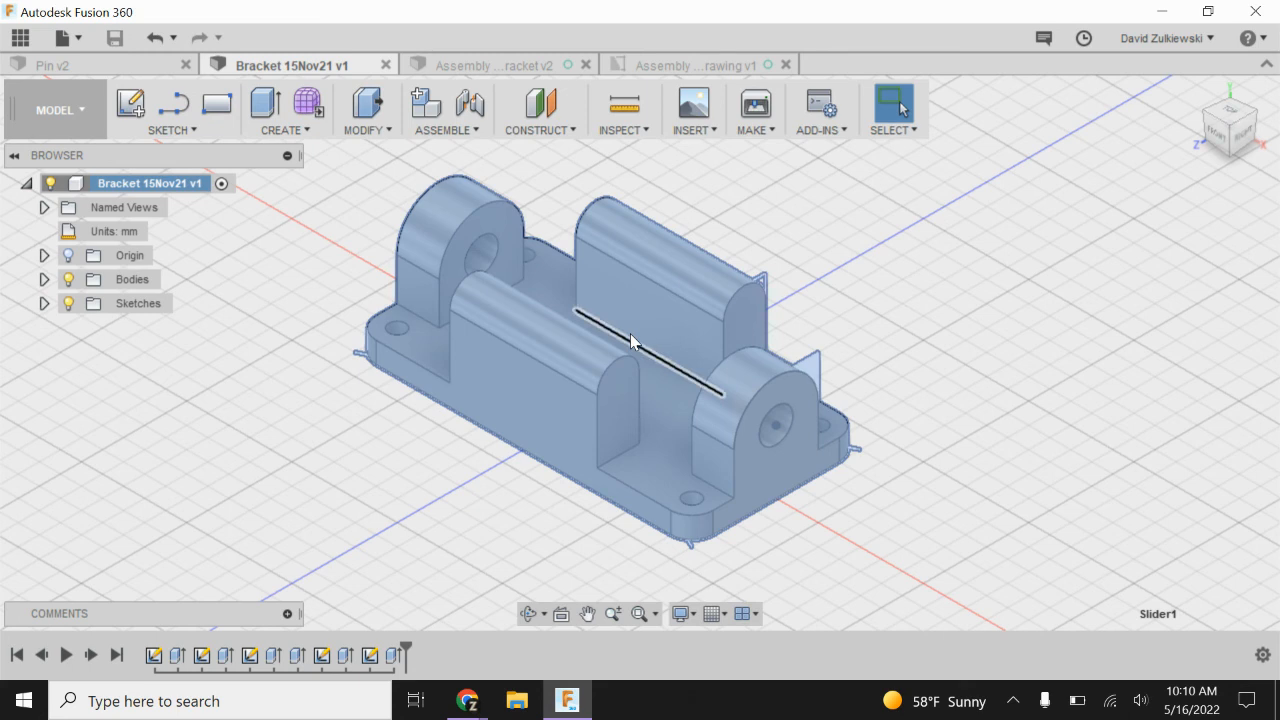
- Switch to the pin and bracket assembly, view it in the Model workspace, and return to the Animation workspace
{"action": "left_click", "coordinate": [493, 62]}
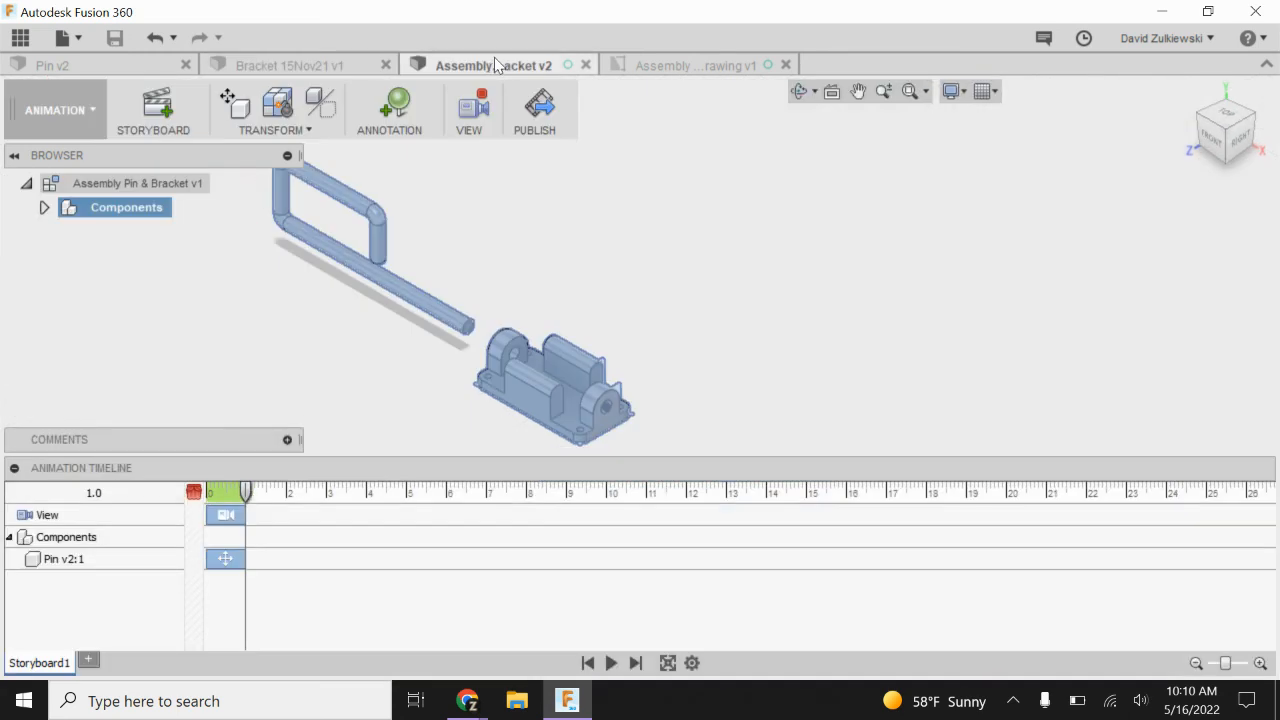
{"action": "left_click", "coordinate": [105, 111]}
{"action": "left_click", "coordinate": [55, 157]}
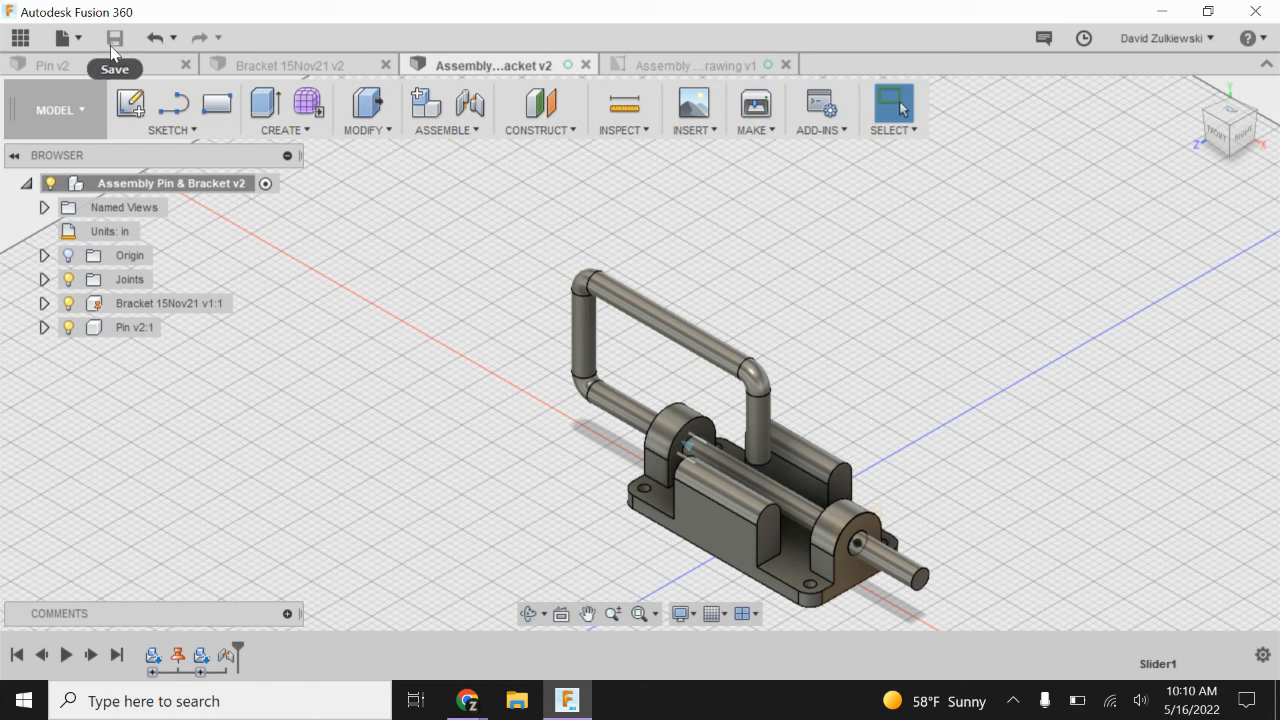
{"action": "left_click", "coordinate": [57, 110]}
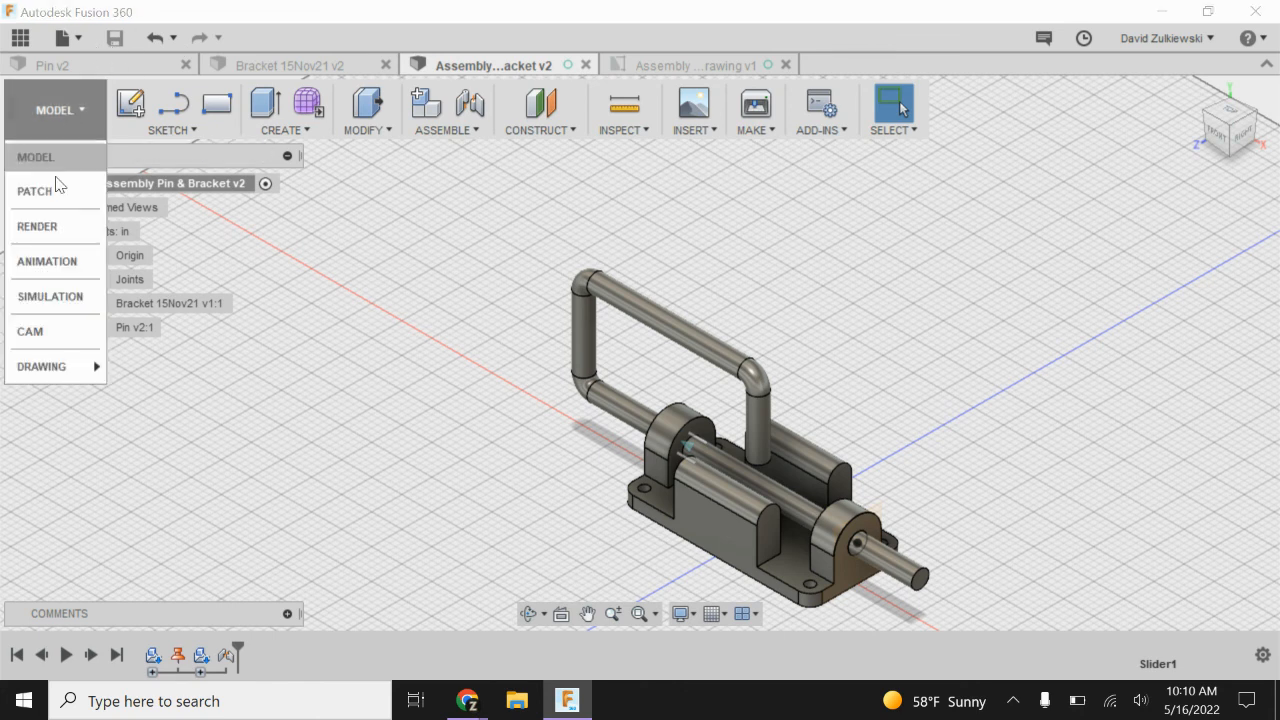
{"action": "left_click", "coordinate": [48, 262]}
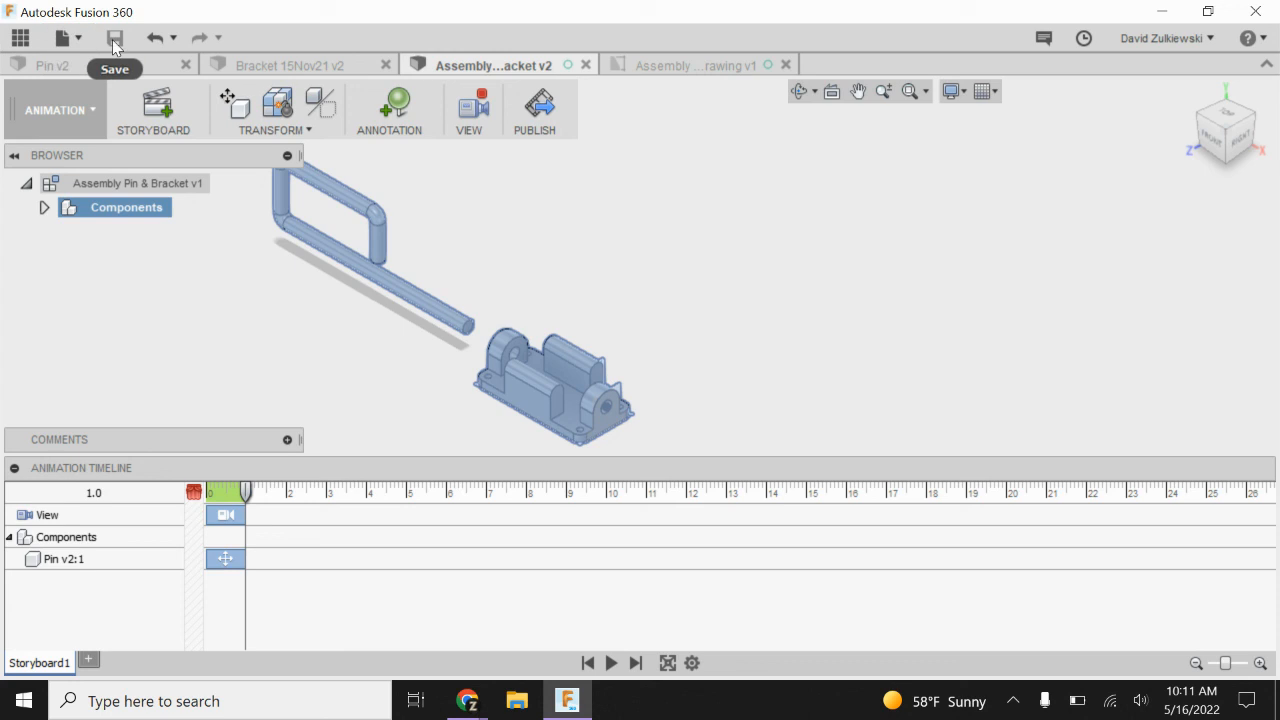
- Switch to the assembly drawing and examine its views and parts list
{"action": "left_click", "coordinate": [76, 126]}
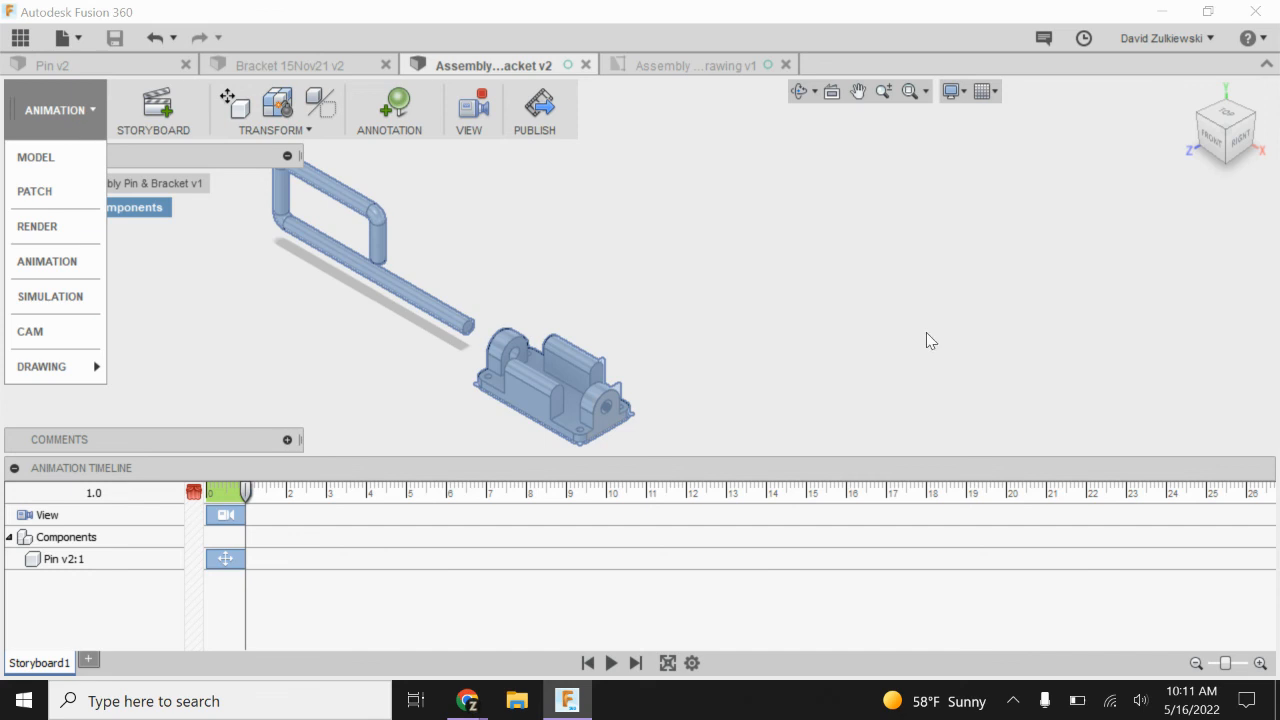
{"action": "left_click", "coordinate": [852, 296]}
{"action": "left_click", "coordinate": [696, 66]}
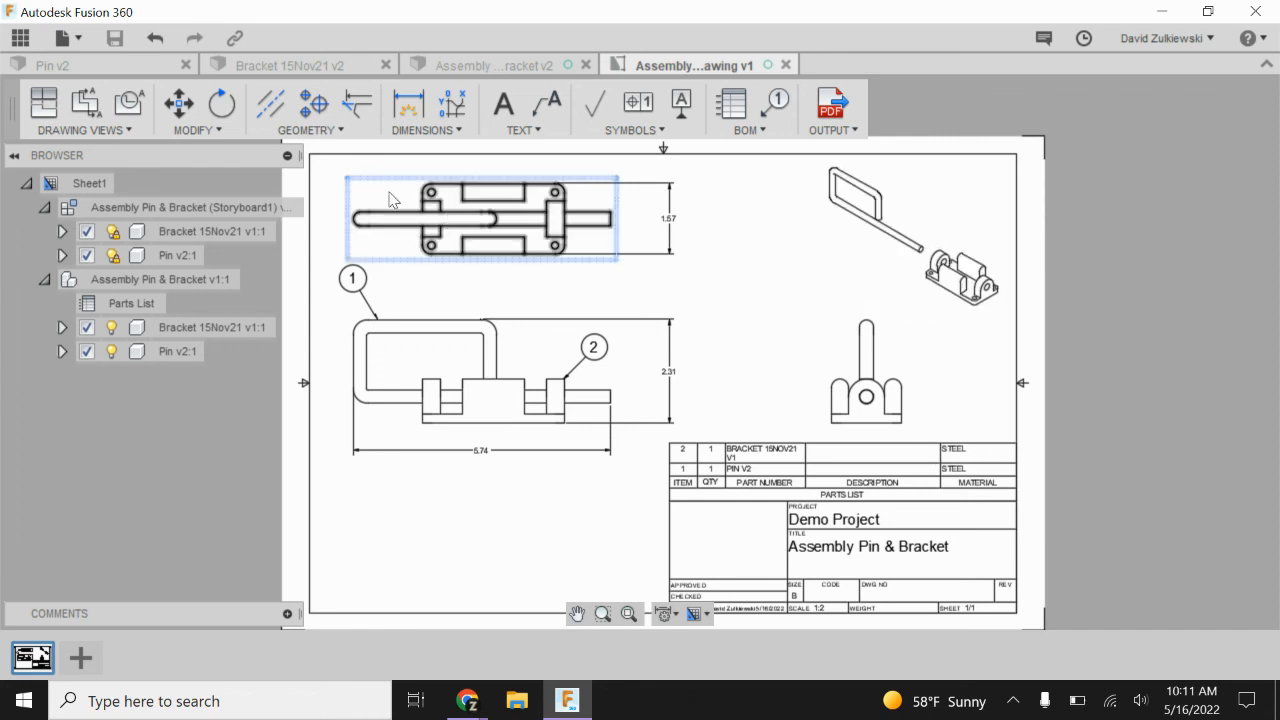
- Look at the Pin v2 document, and check the description and physical material in the Bracket 15Nov21 v2 document's properties
{"action": "left_click", "coordinate": [88, 62]}
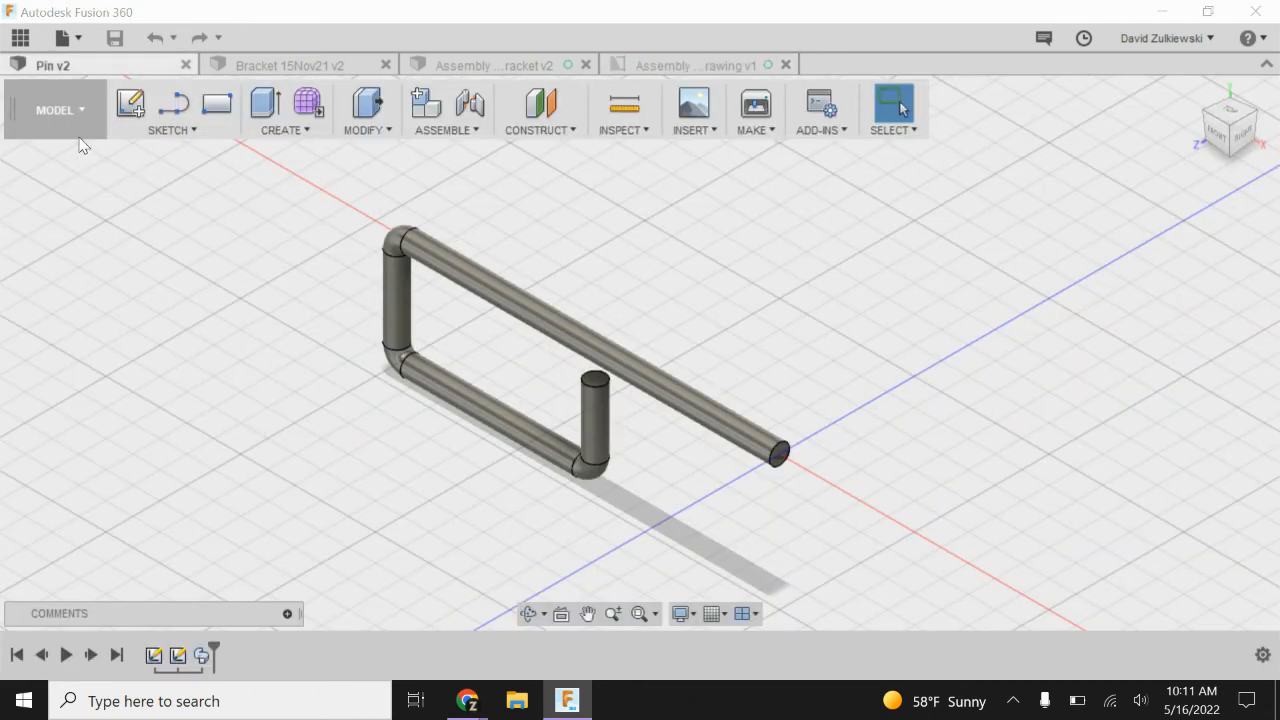
{"action": "left_click", "coordinate": [243, 70]}
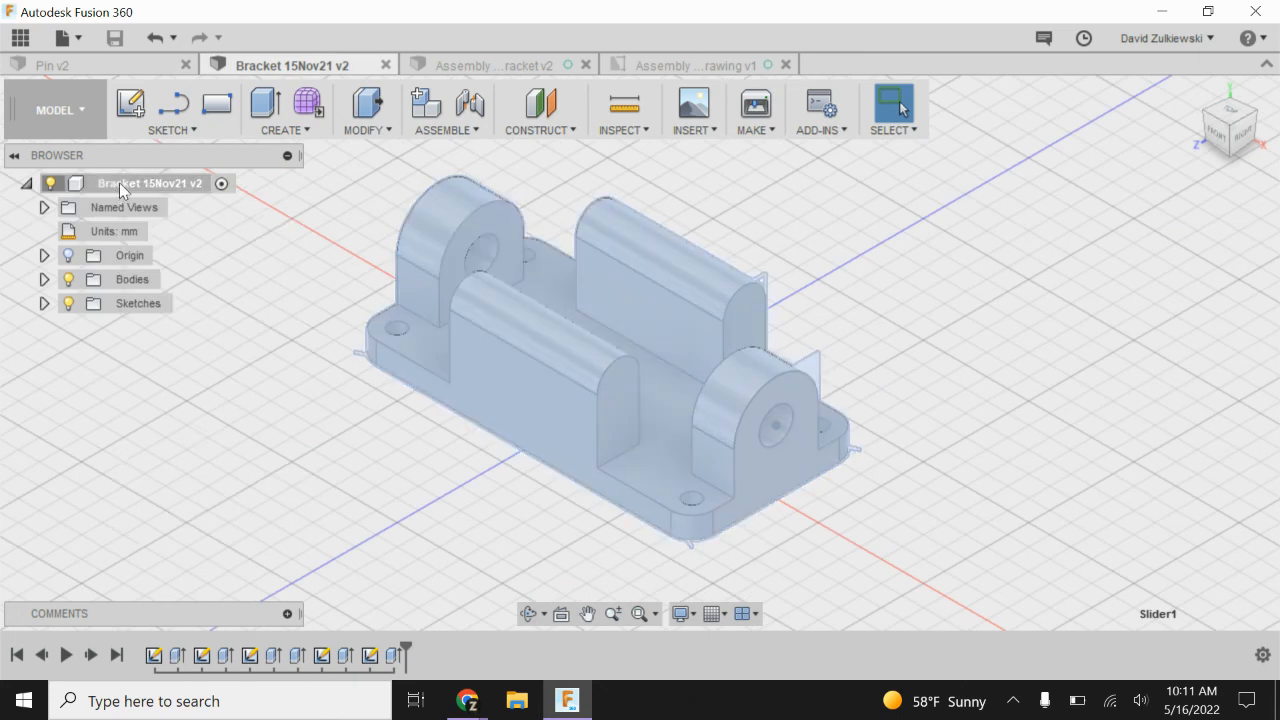
{"action": "right_click", "coordinate": [119, 182]}
{"action": "left_click", "coordinate": [175, 323]}
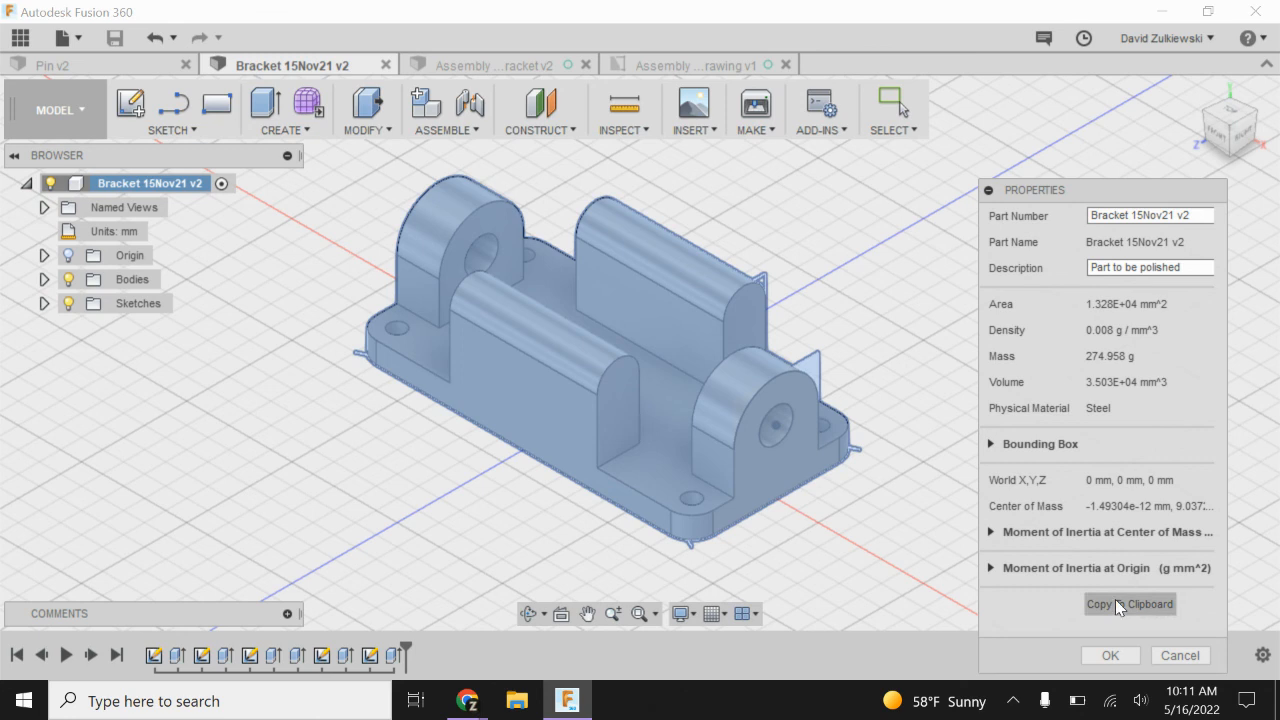
{"action": "left_click", "coordinate": [1106, 656]}
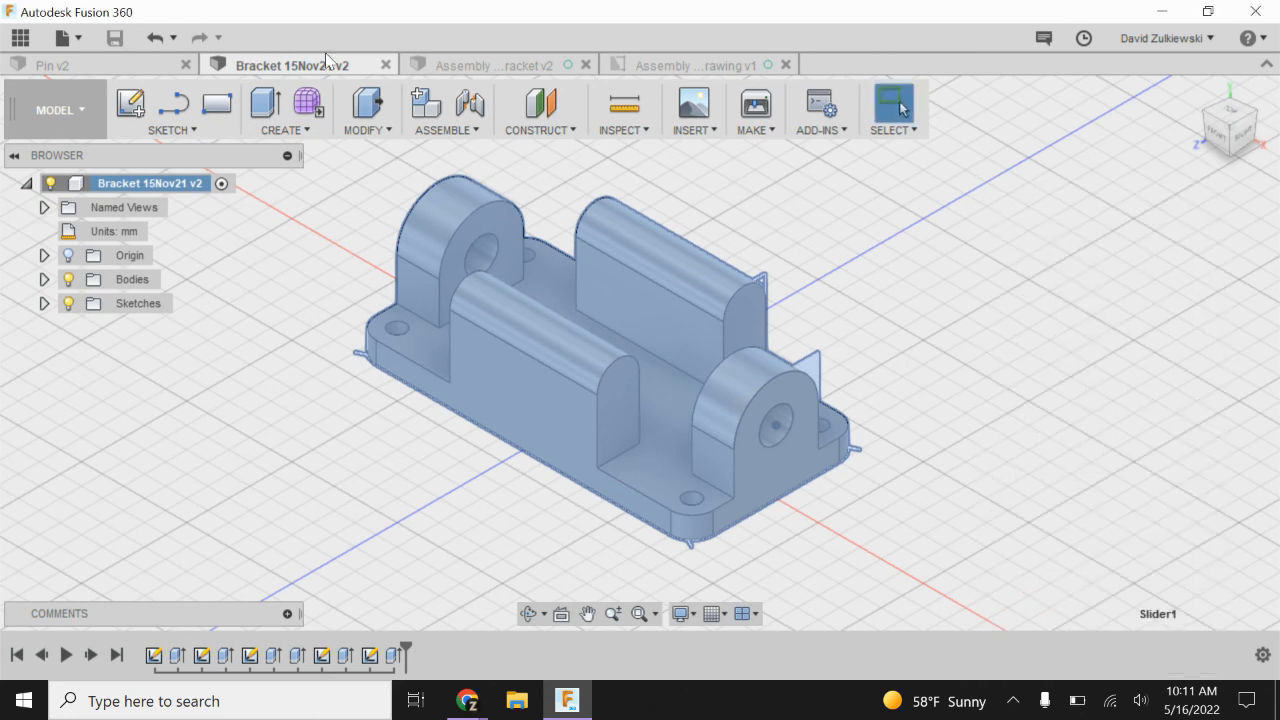
- Return from the bracket document to the assembly drawing and review the finished sheet
{"action": "left_click", "coordinate": [680, 66]}
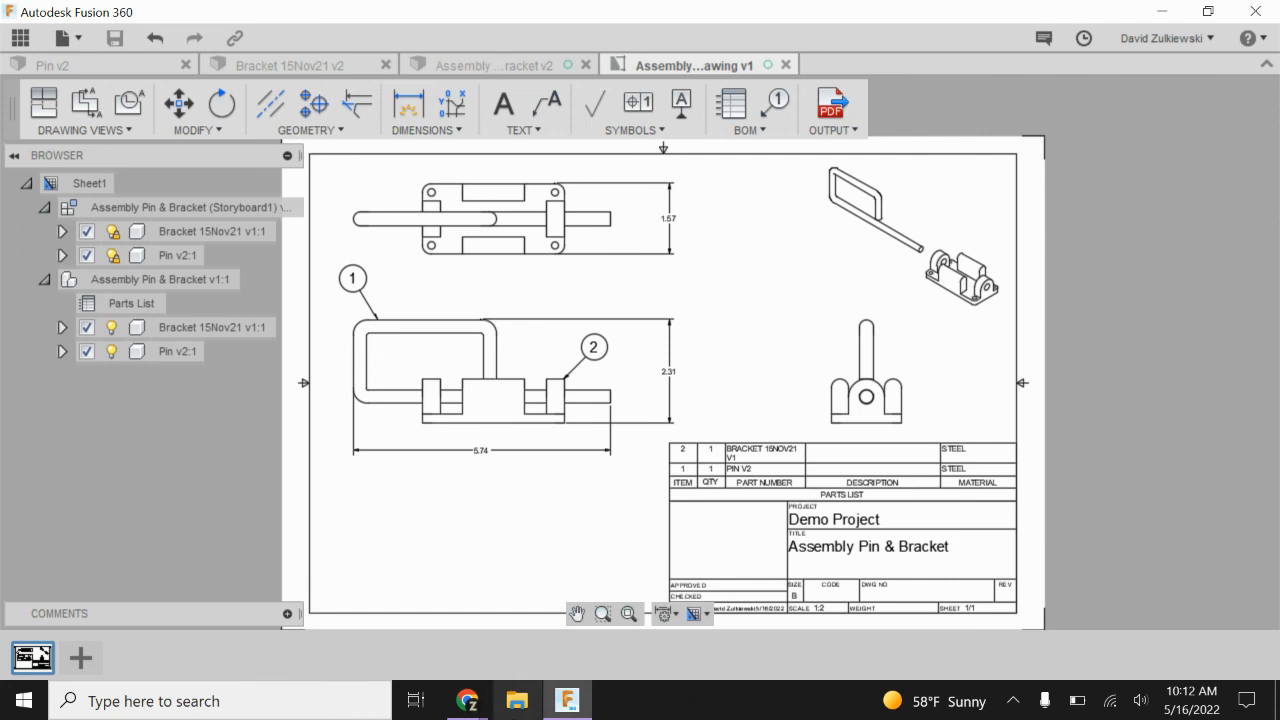
{"action": "mouse_move", "coordinate": [482, 697]}
{"action": "left_click", "coordinate": [546, 646]}
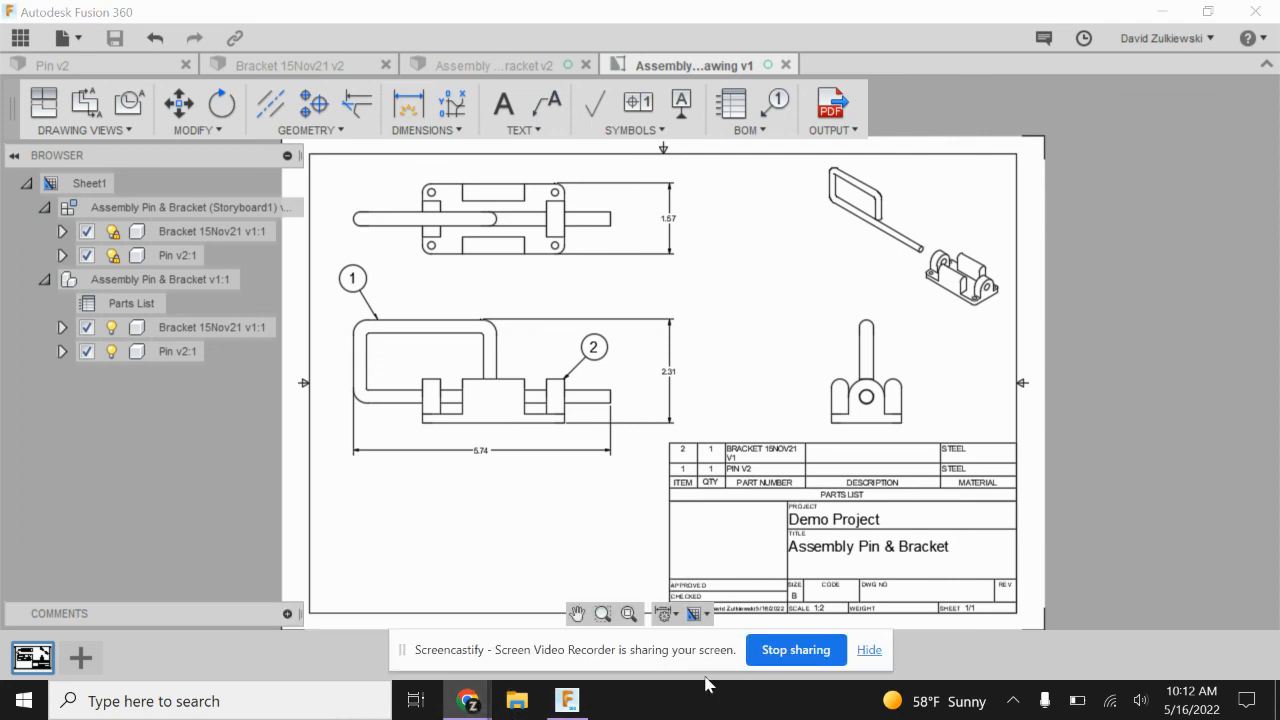